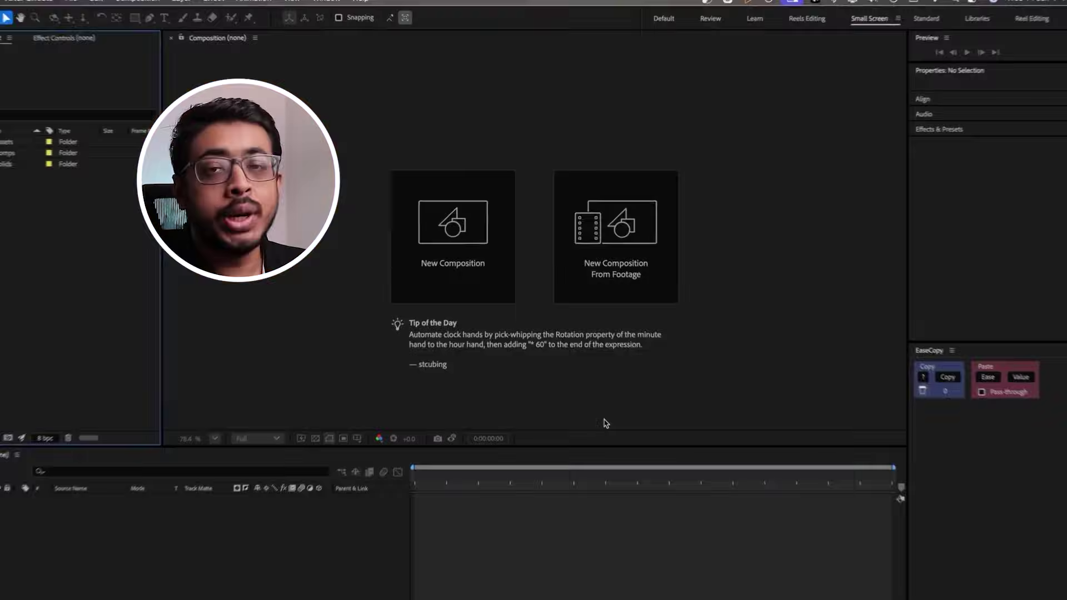
Create a 1080×1920 Social Media Portrait HD comp and add castle.png scaled to 146%.
left_click(461, 225)
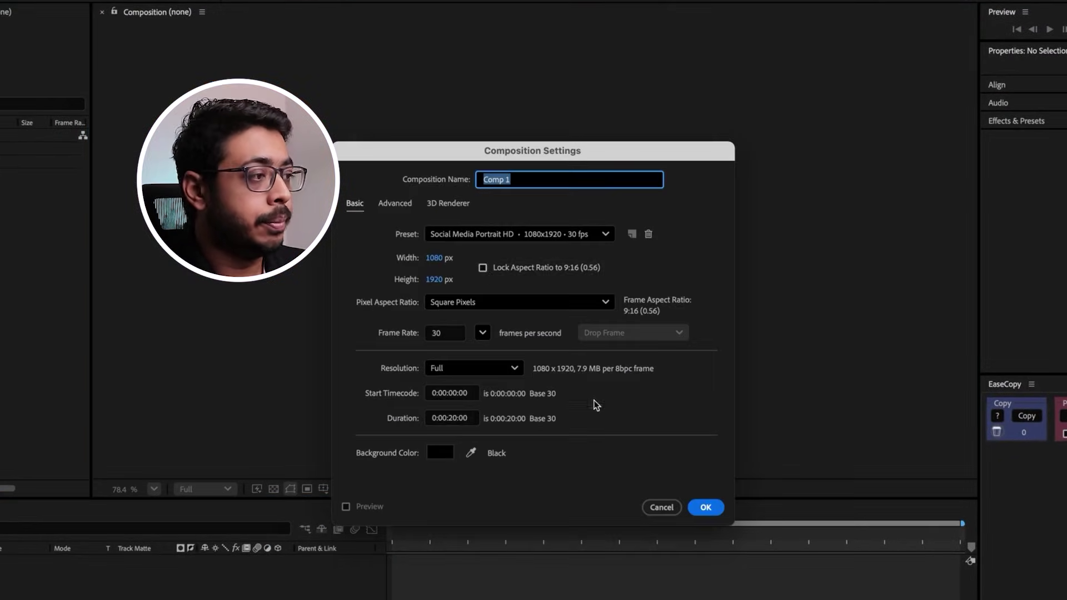
left_click(705, 507)
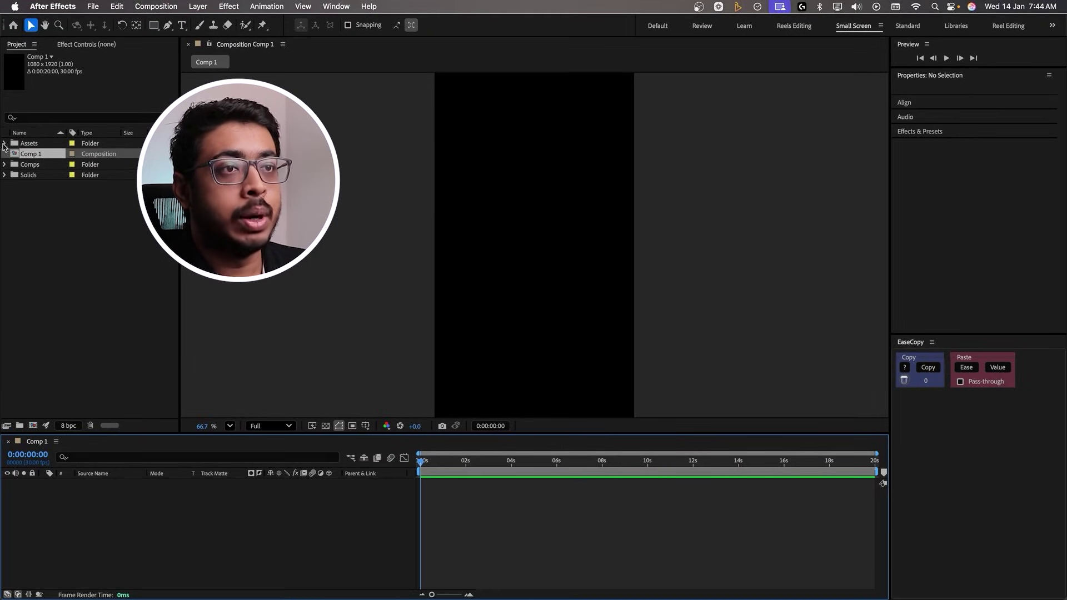
left_click(4, 144)
left_click(44, 165)
left_click_drag(45, 165, 98, 492)
key("s")
left_click_drag(298, 493, 328, 494)
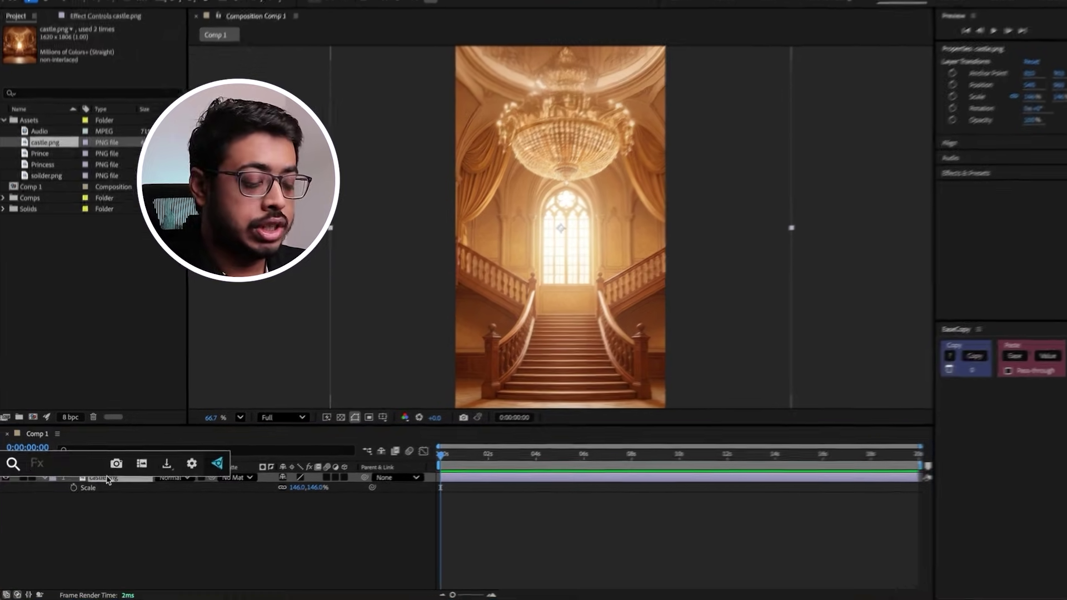
Soften the castle with a Gaussian Blur of 15 and add the knight image to the comp.
key("ctrl+space")
type("gau")
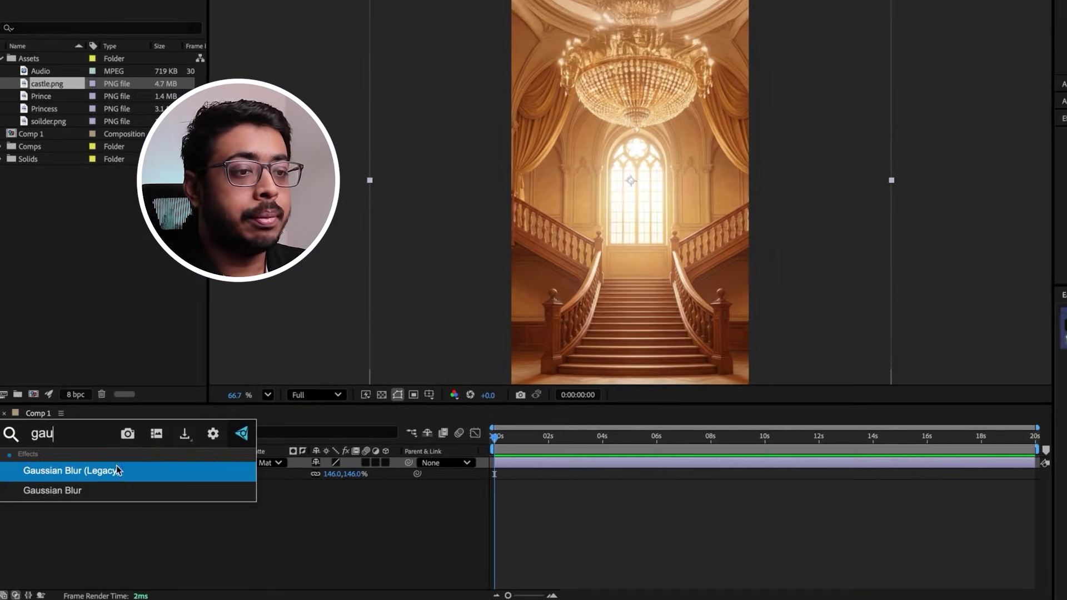
key("Return")
left_click(107, 76)
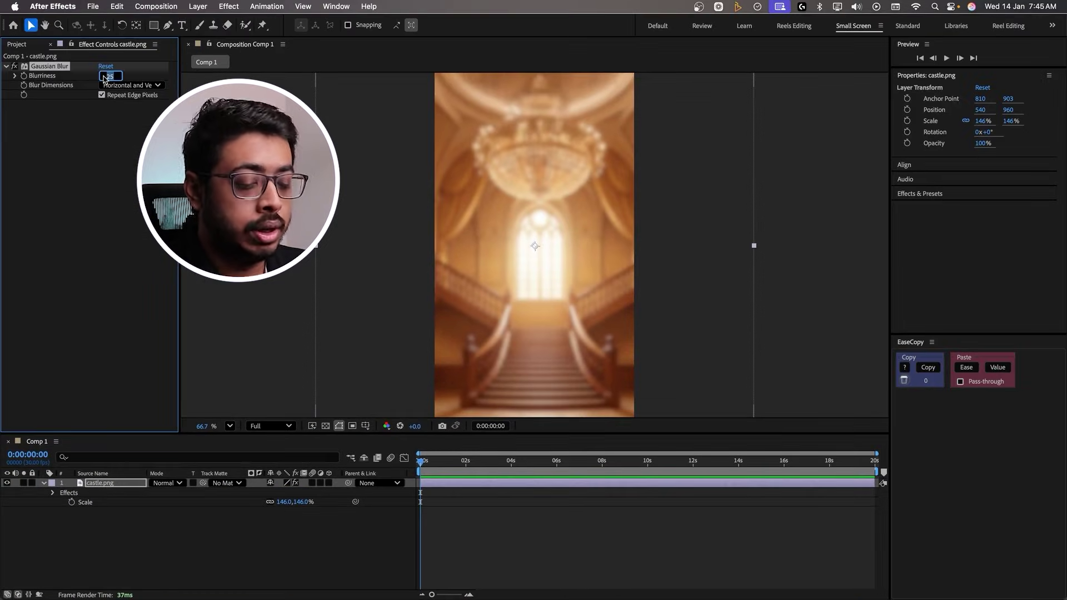
key("Return")
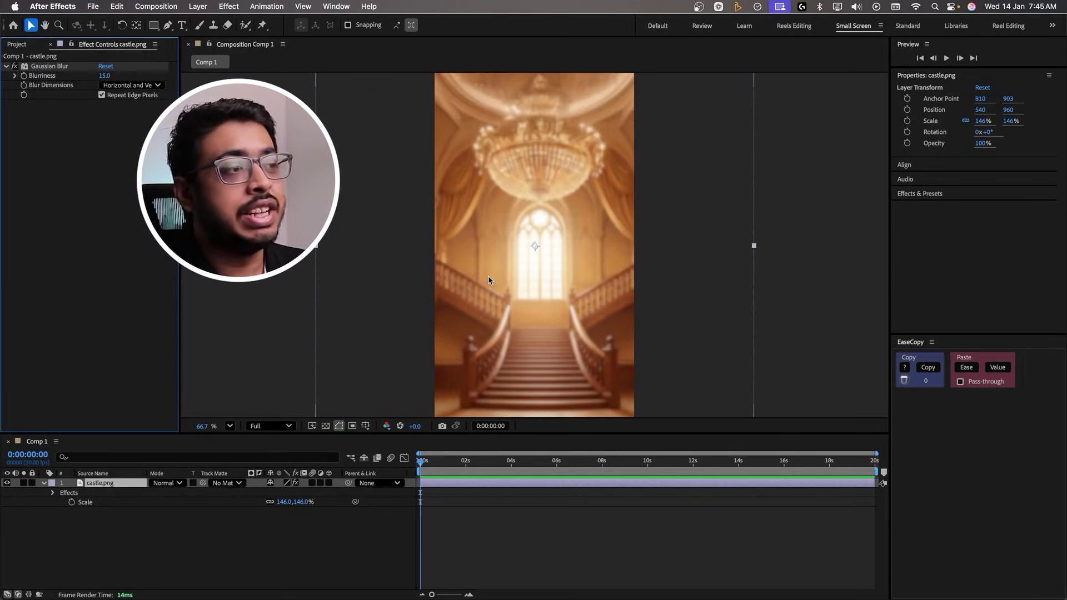
left_click(17, 44)
left_click_drag(45, 195, 102, 488)
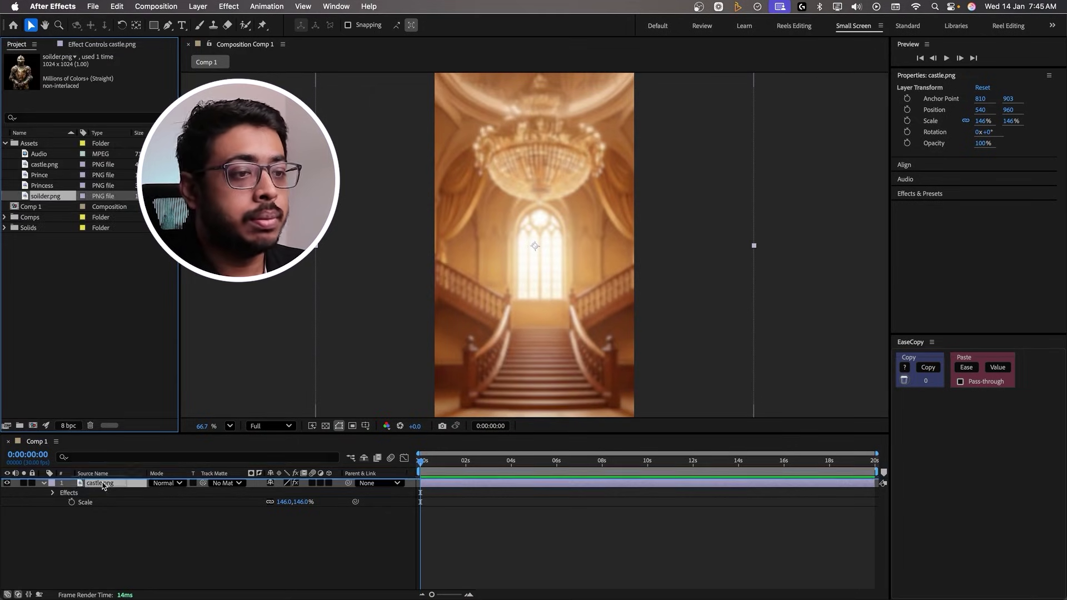
Add the Prince and Princess images to the comp, scaling the Princess to 71%.
left_click(94, 283)
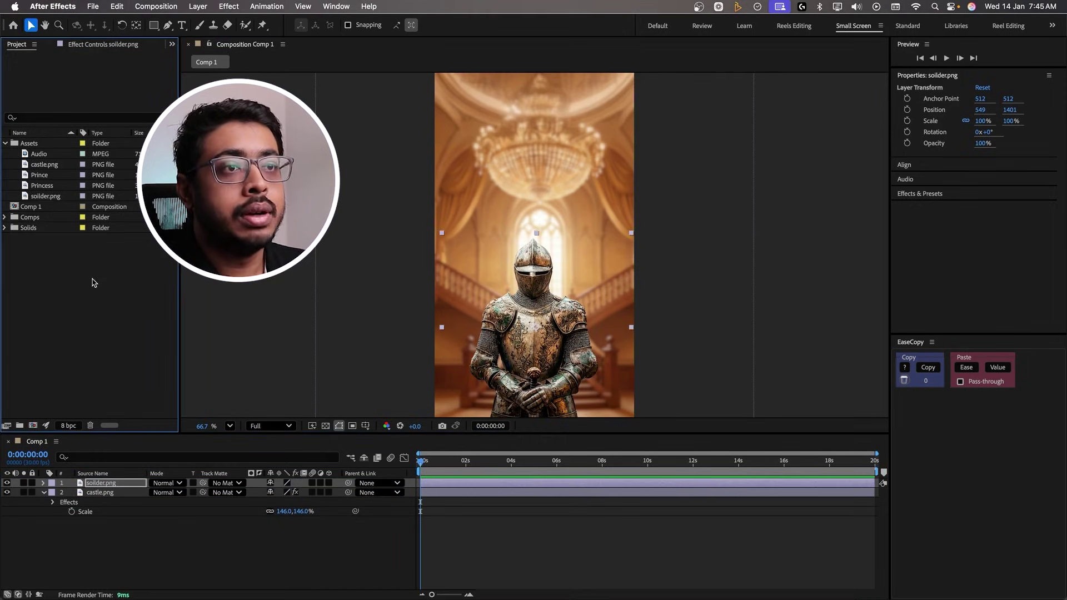
left_click(40, 177)
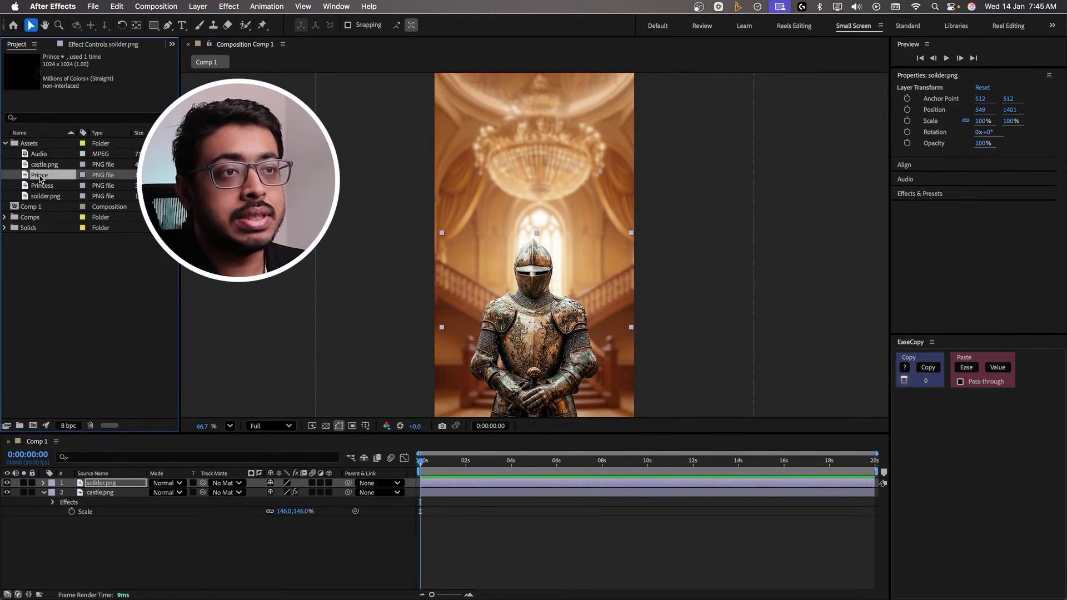
left_click_drag(39, 177, 97, 481)
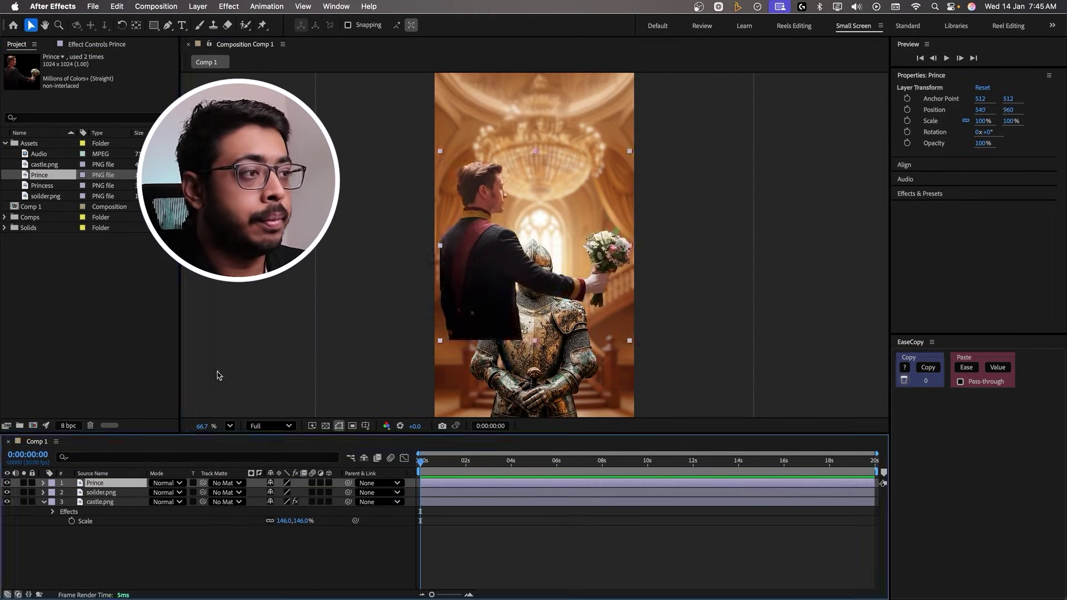
left_click(39, 185)
left_click_drag(40, 185, 98, 481)
key("s")
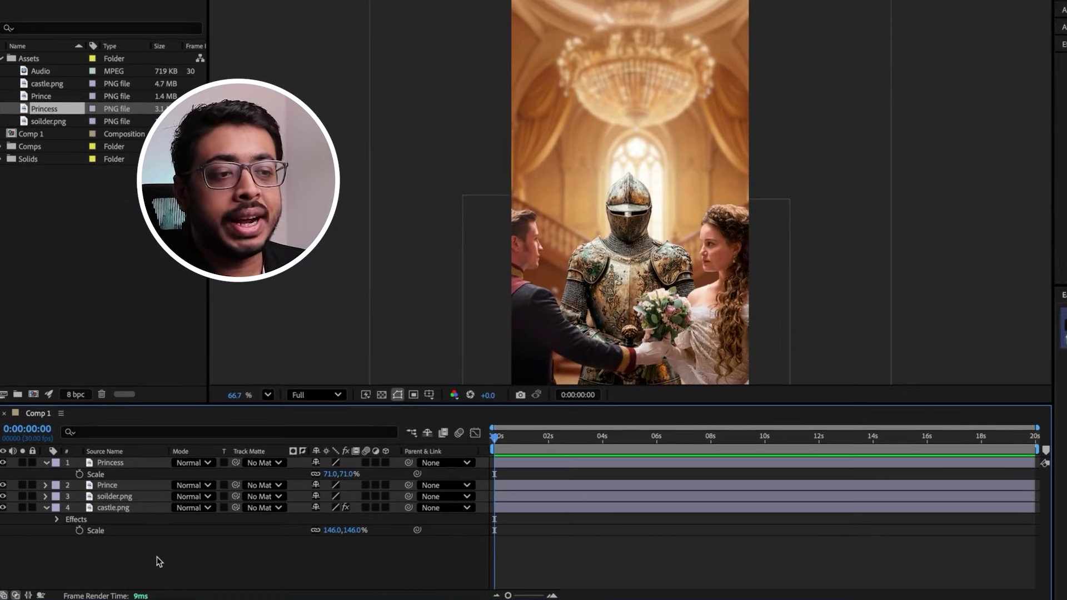
Add a new camera layer using the 35mm lens preset.
right_click(138, 563)
mouse_move(192, 432)
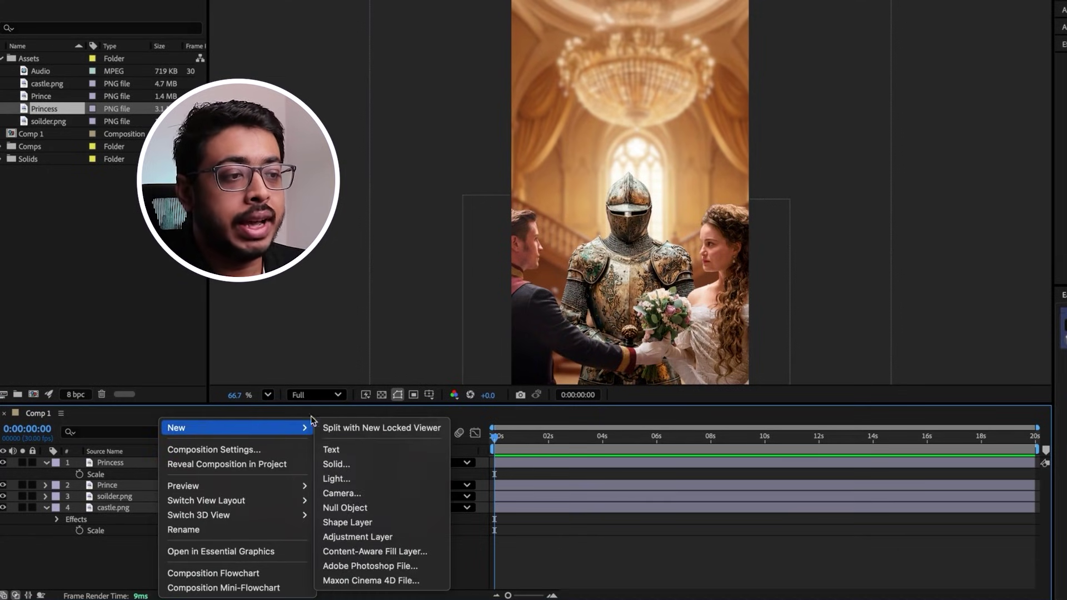
left_click(356, 494)
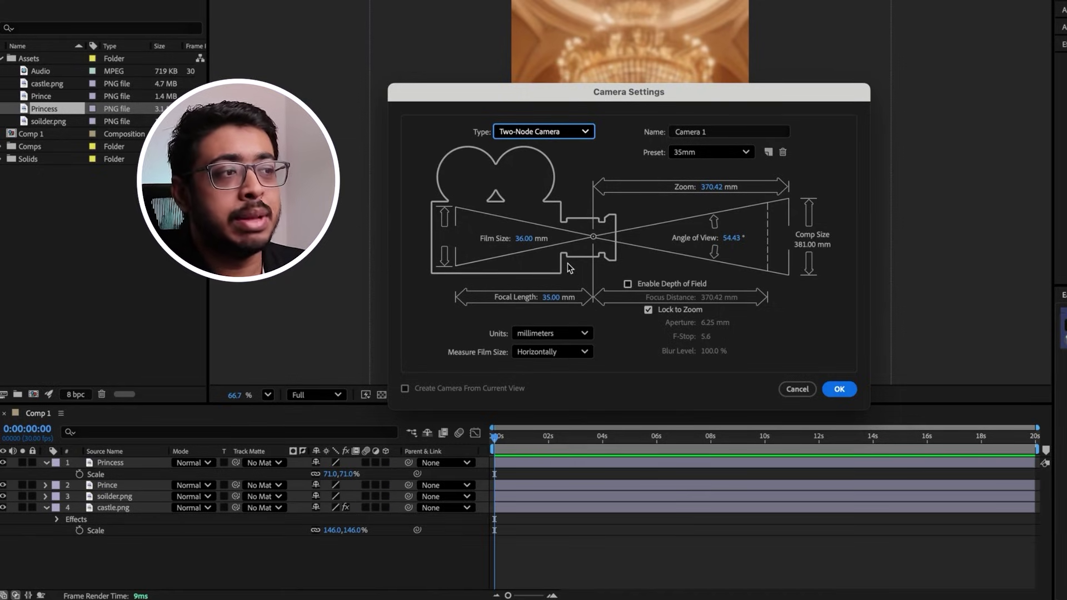
left_click(692, 156)
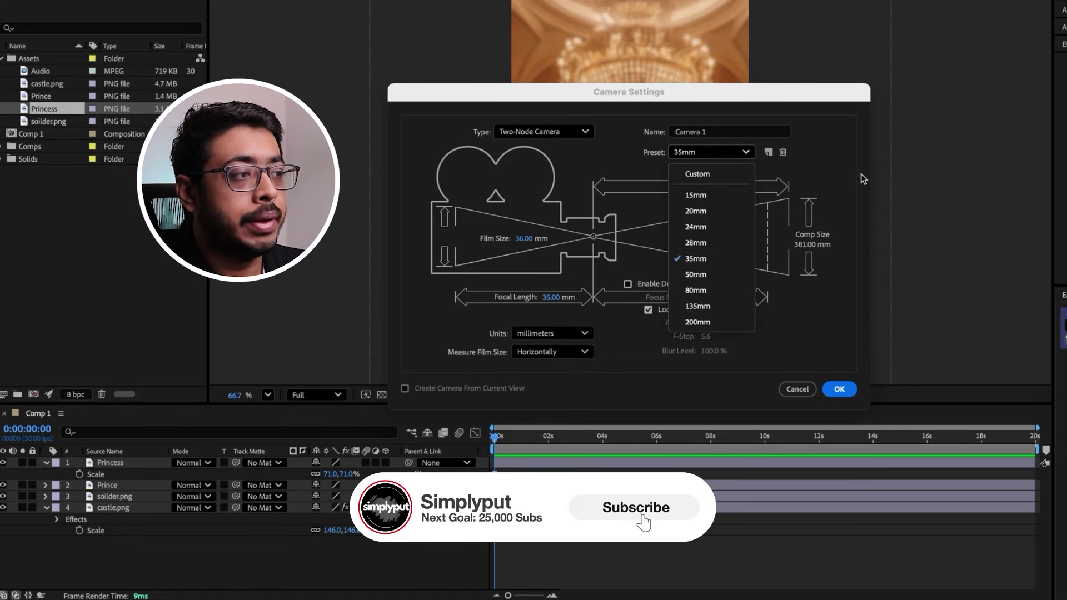
left_click(717, 258)
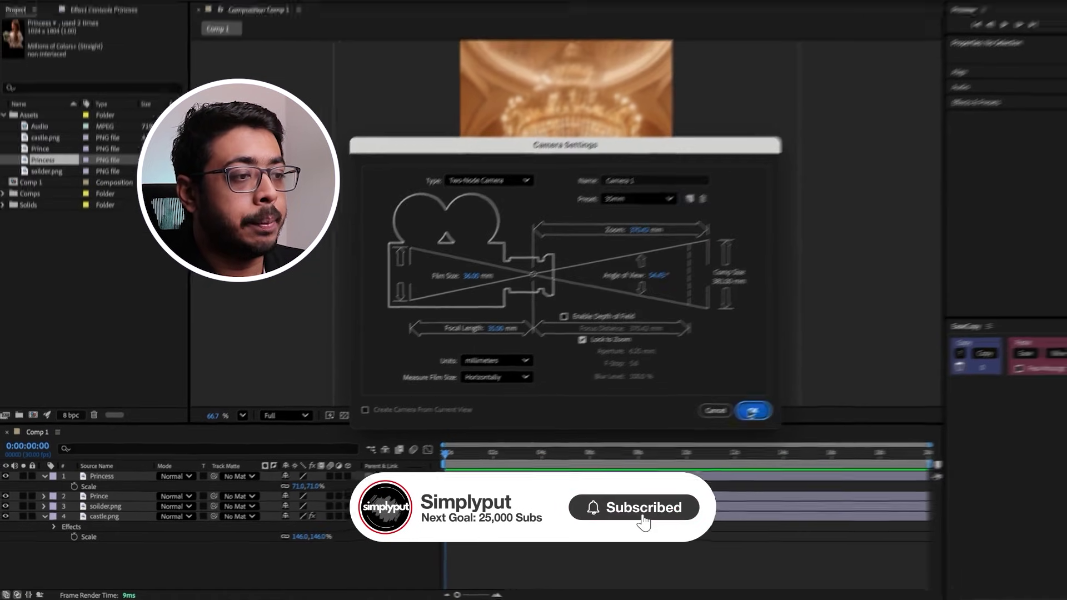
left_click(829, 389)
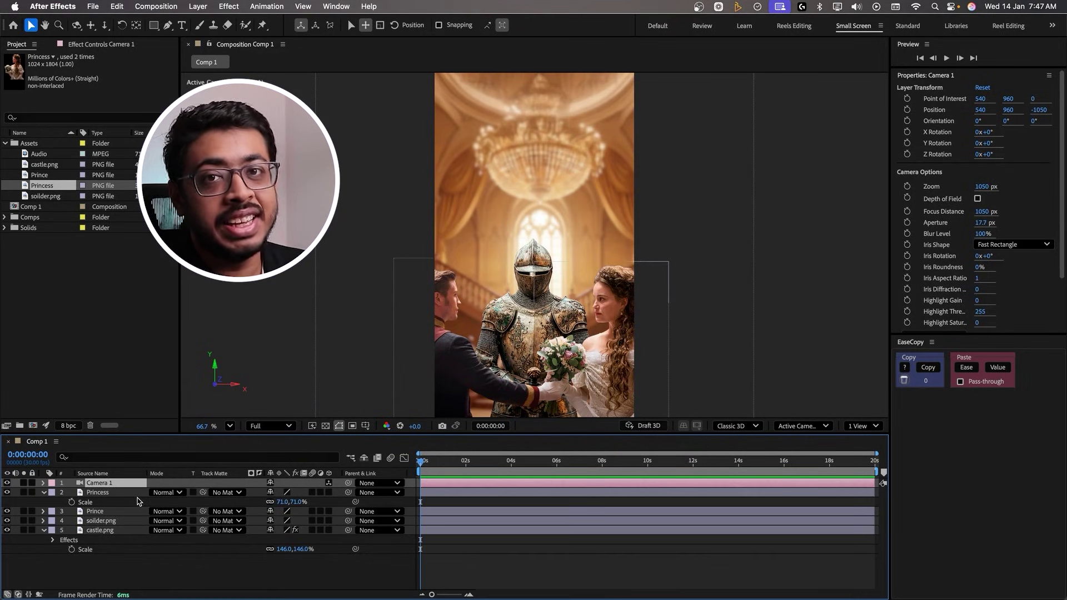
Turn on the 3D switch for the princess, prince, knight and castle layers.
left_click_drag(329, 492, 326, 581)
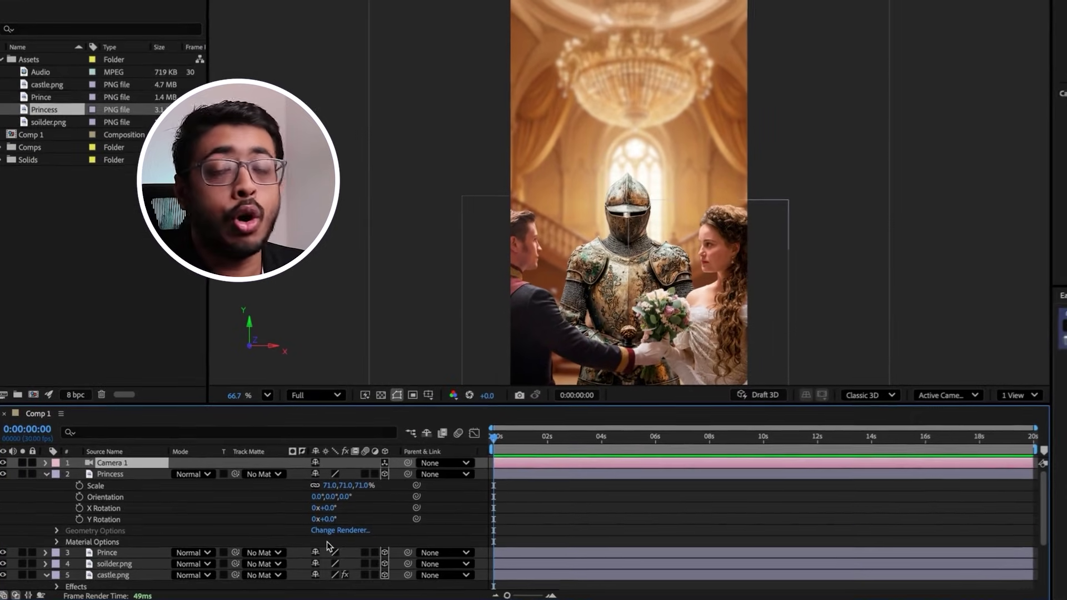
left_click(4, 595)
left_click(3, 595)
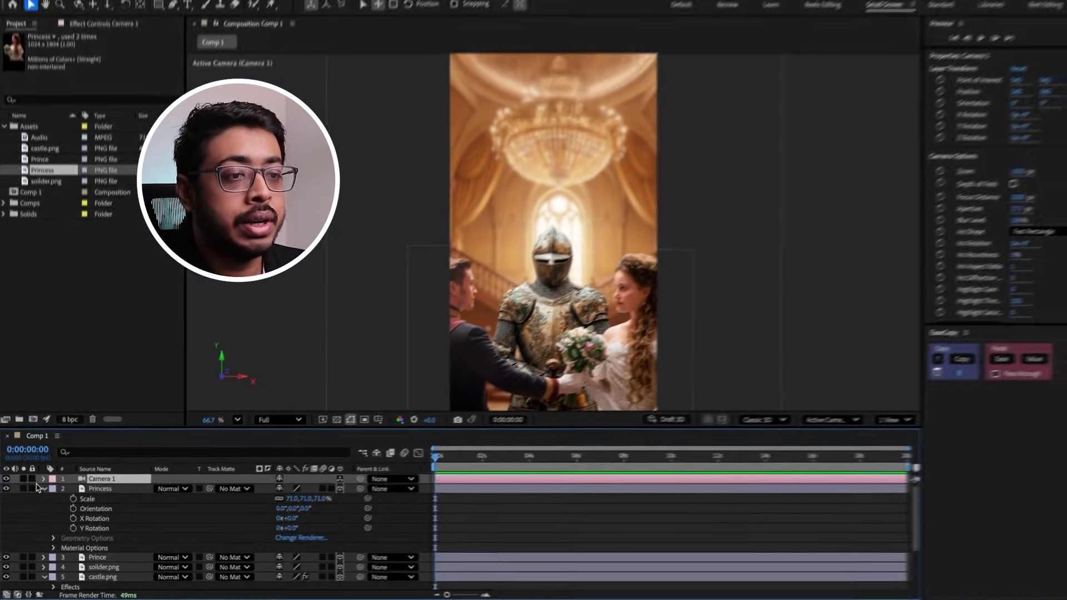
left_click(47, 473)
left_click(46, 575)
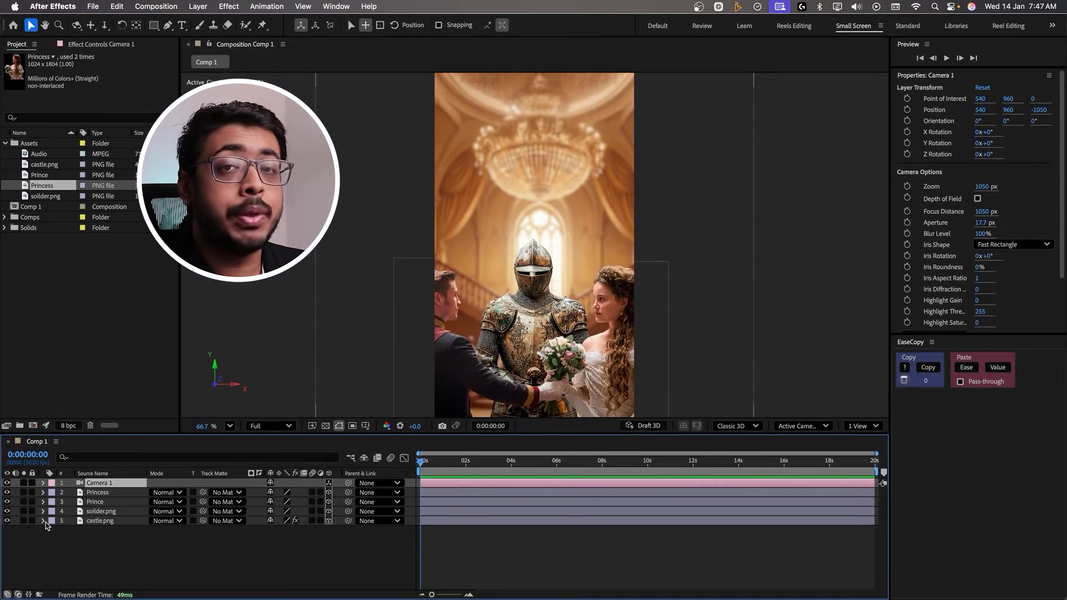
Add a 3D null object, parent Camera 1 to it, and rename it Controller.
right_click(136, 534)
mouse_move(171, 454)
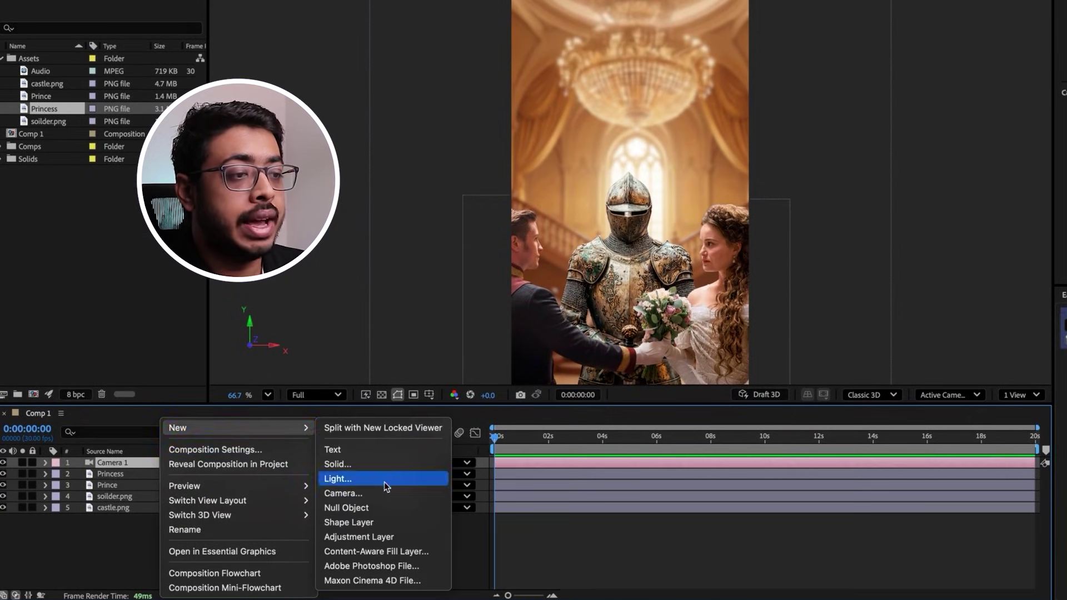
left_click(380, 508)
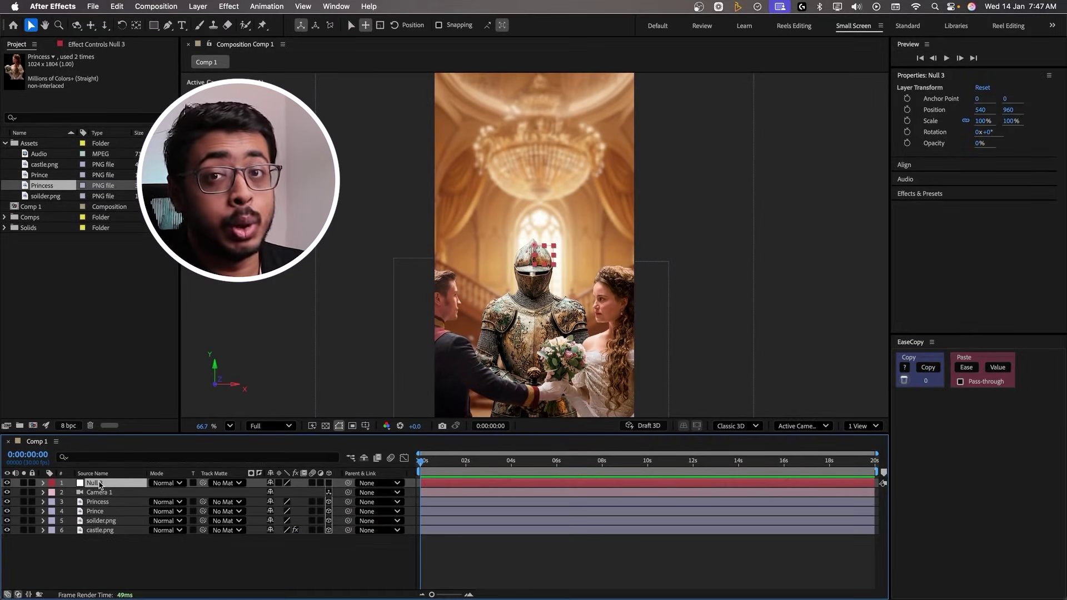
left_click(329, 482)
left_click(328, 483)
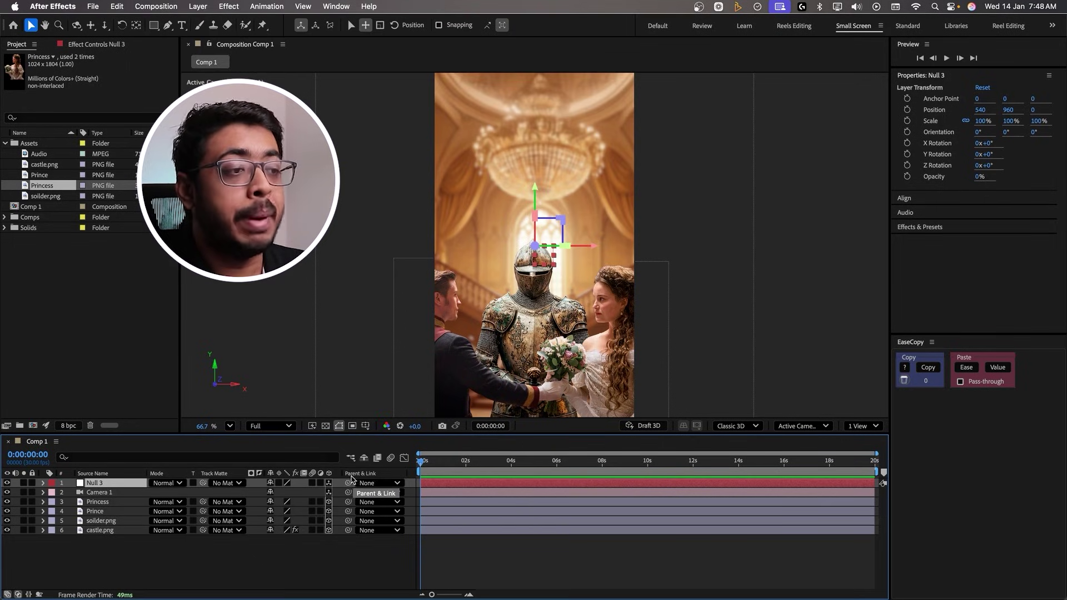
left_click_drag(348, 493, 114, 485)
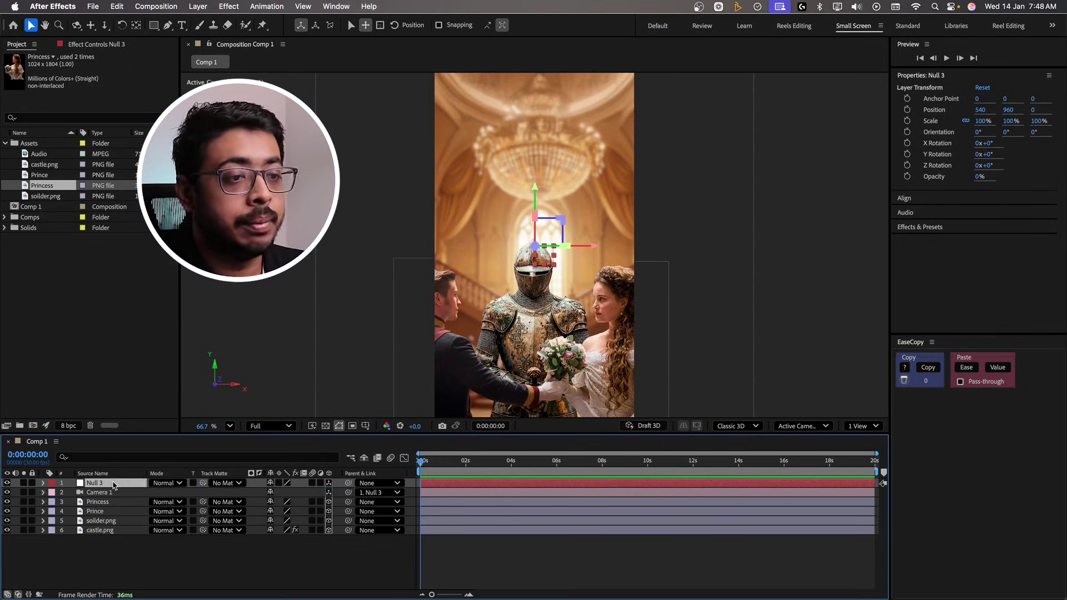
key("Return")
type("Controller")
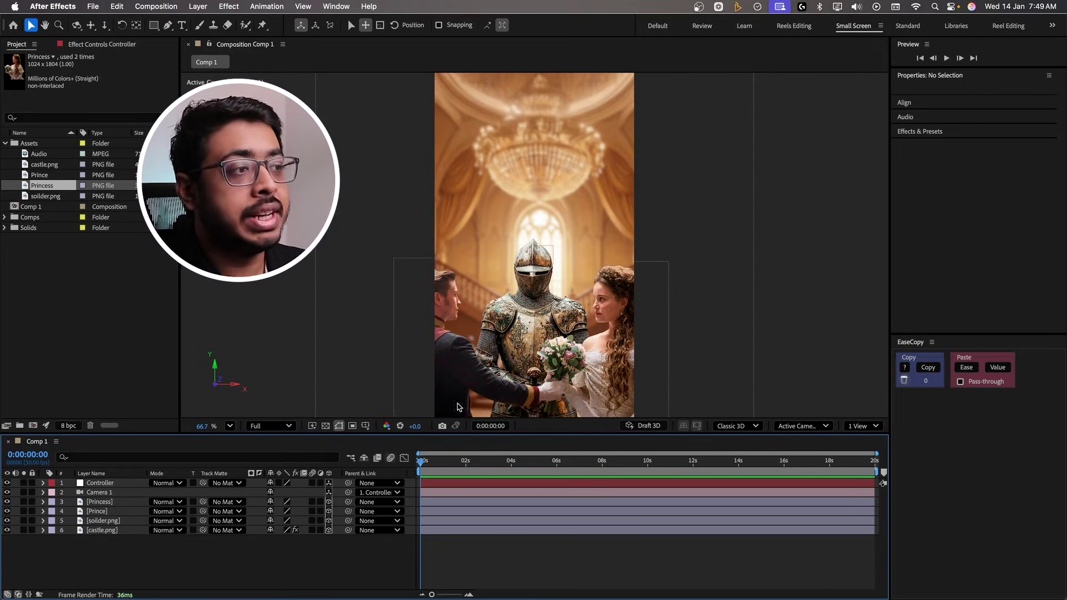
Set Position keyframes on the Prince and soldier layers and move them to about 2s.
left_click(659, 272)
left_click(125, 562)
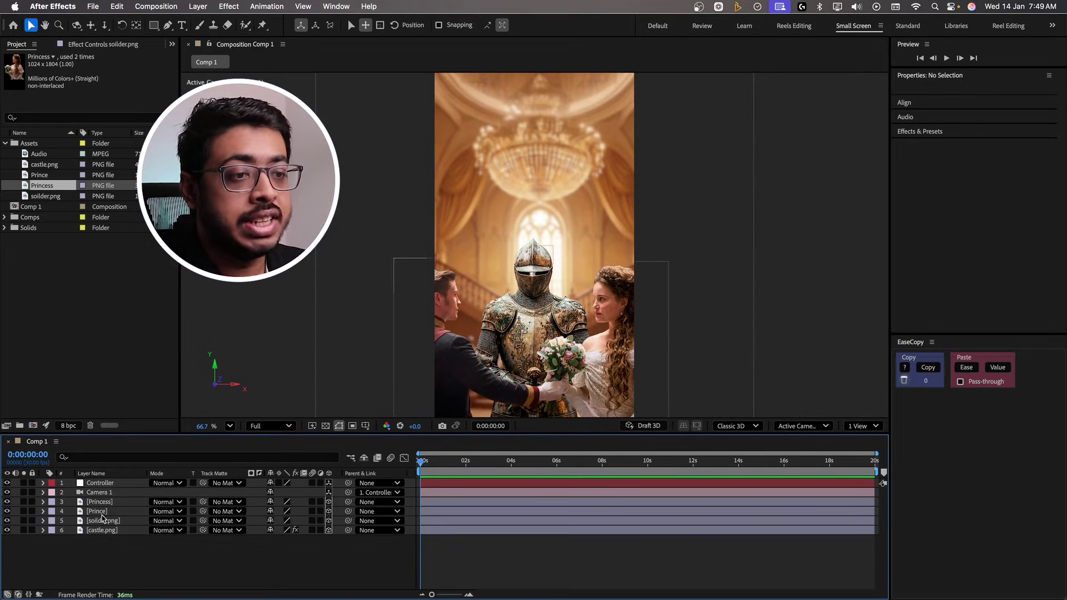
left_click(101, 512)
left_click(102, 521, "shift")
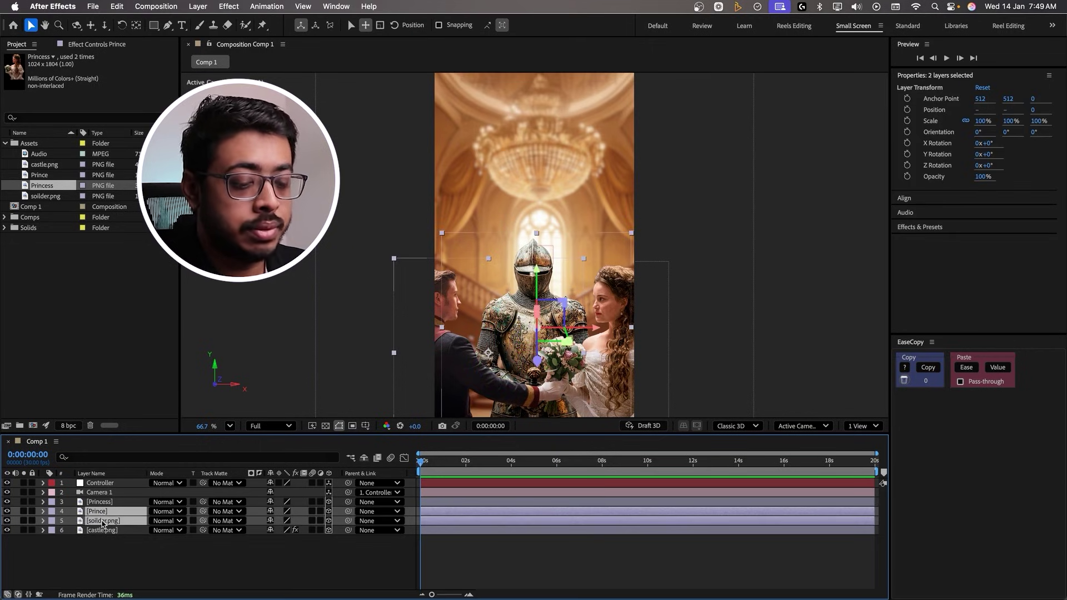
key("p")
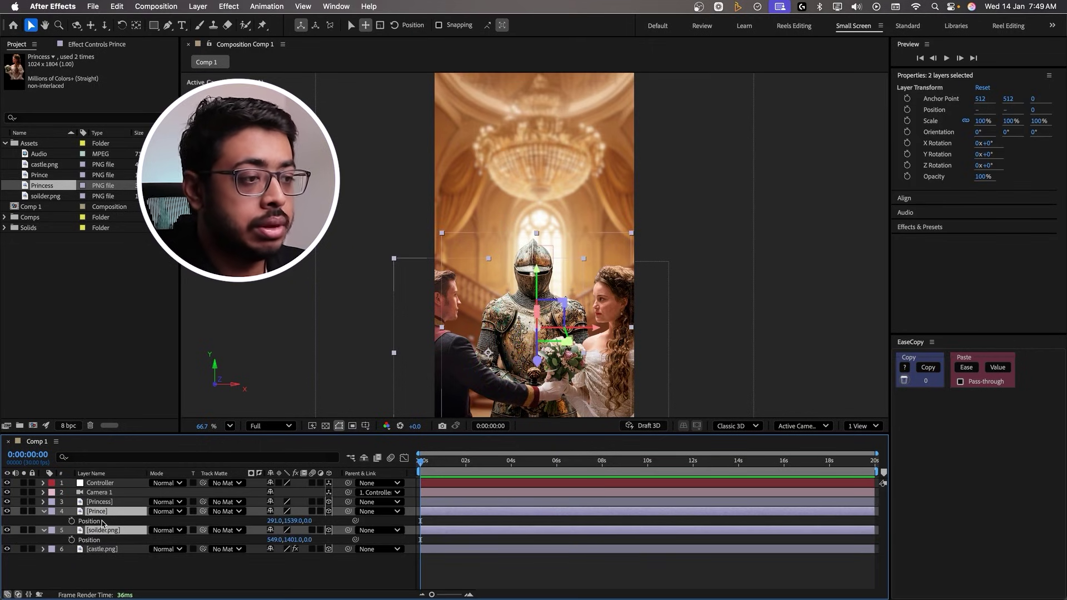
left_click(72, 521)
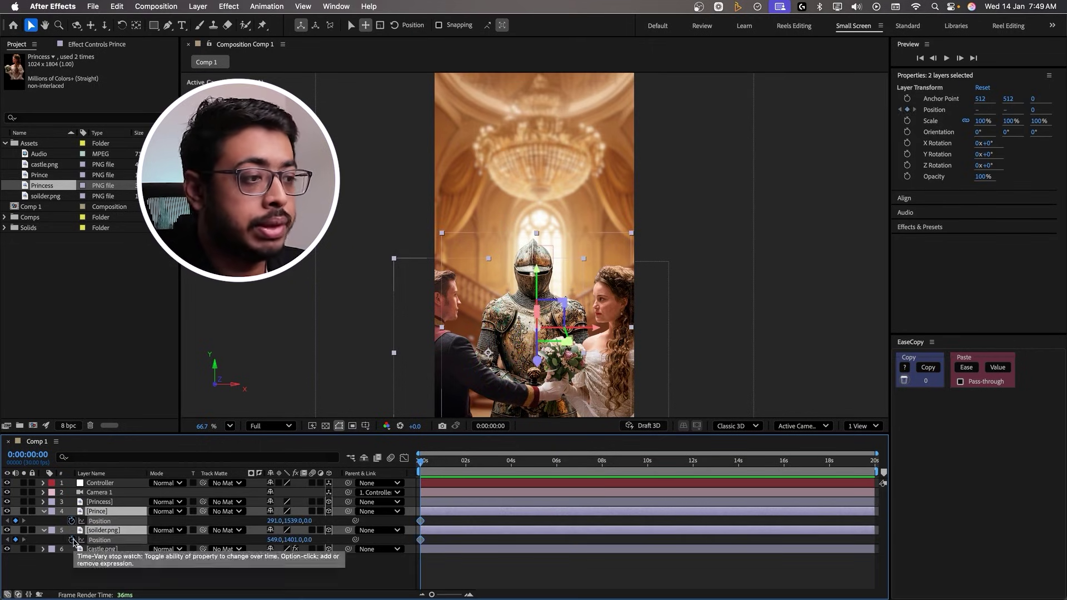
left_click_drag(420, 522, 467, 522)
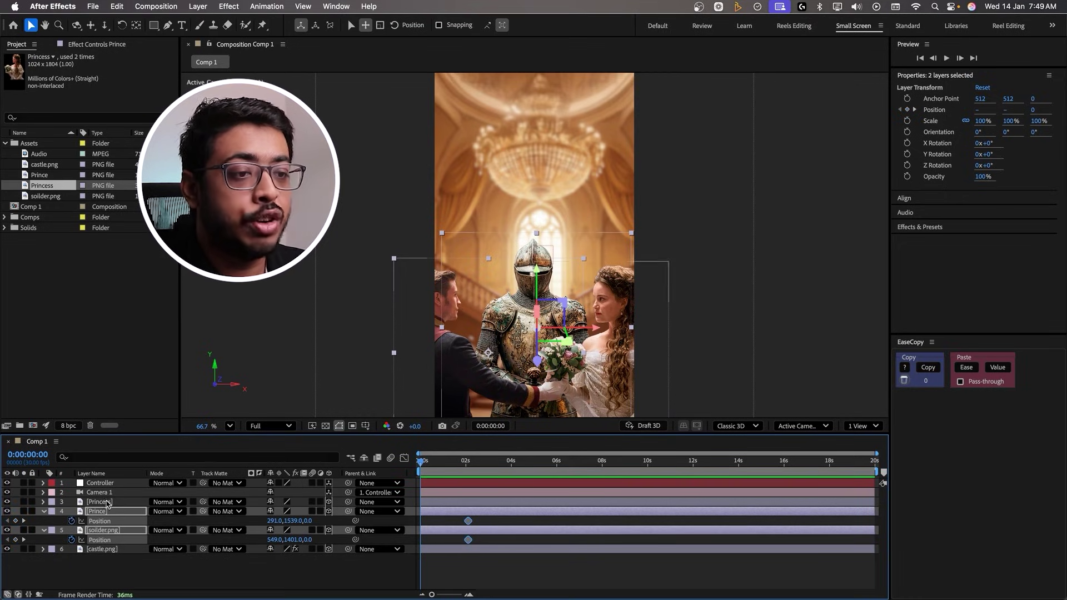
Parent Princess to Prince, start Prince and soldier lower, and Easy Ease their 2s keyframes.
left_click_drag(348, 501, 107, 514)
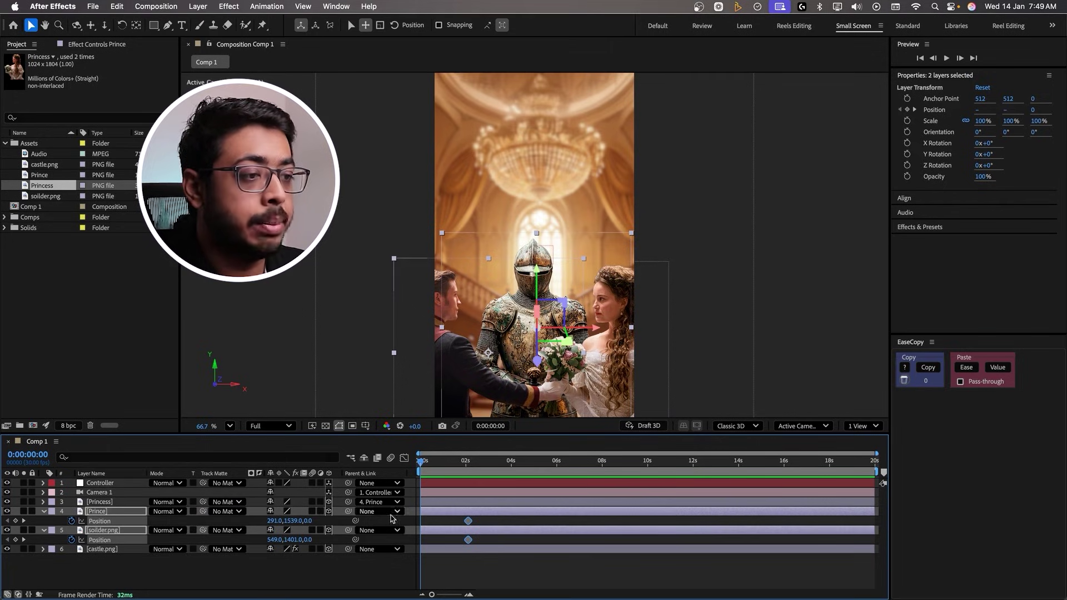
left_click_drag(291, 520, 423, 470)
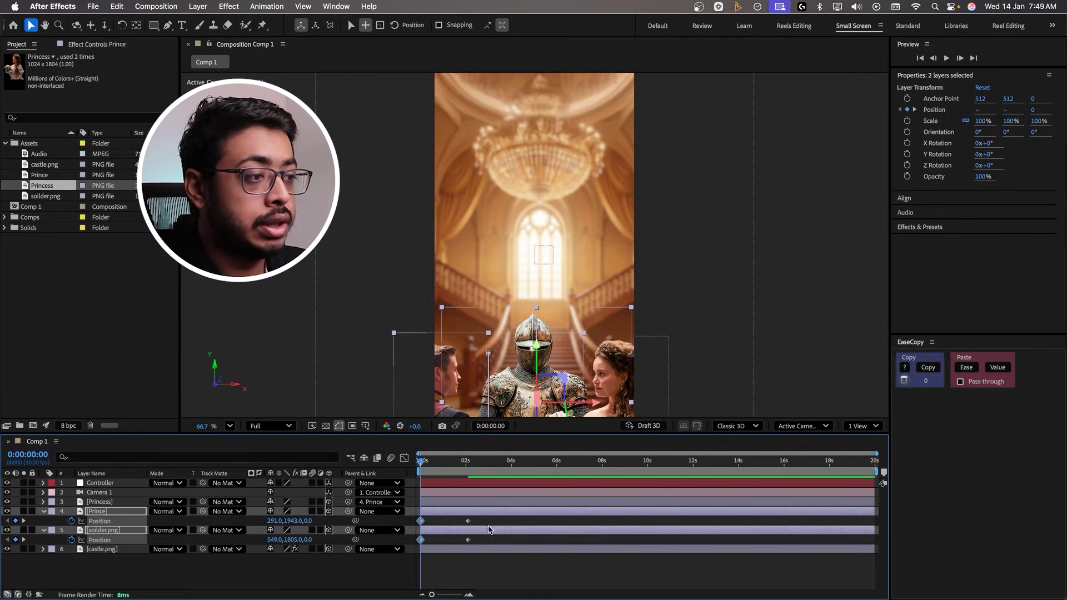
left_click_drag(492, 516, 392, 552)
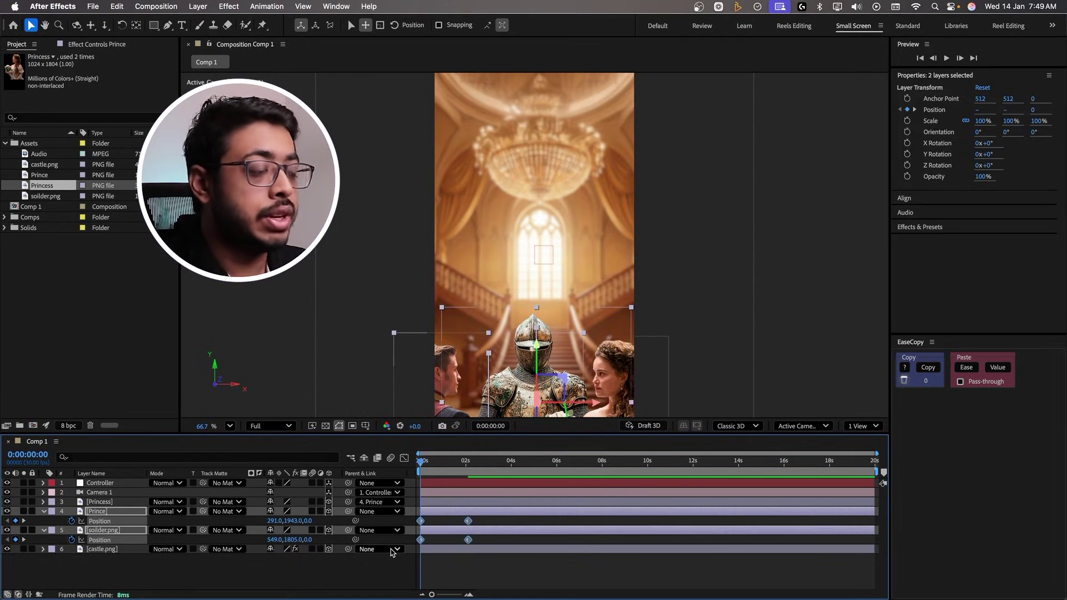
key("F9")
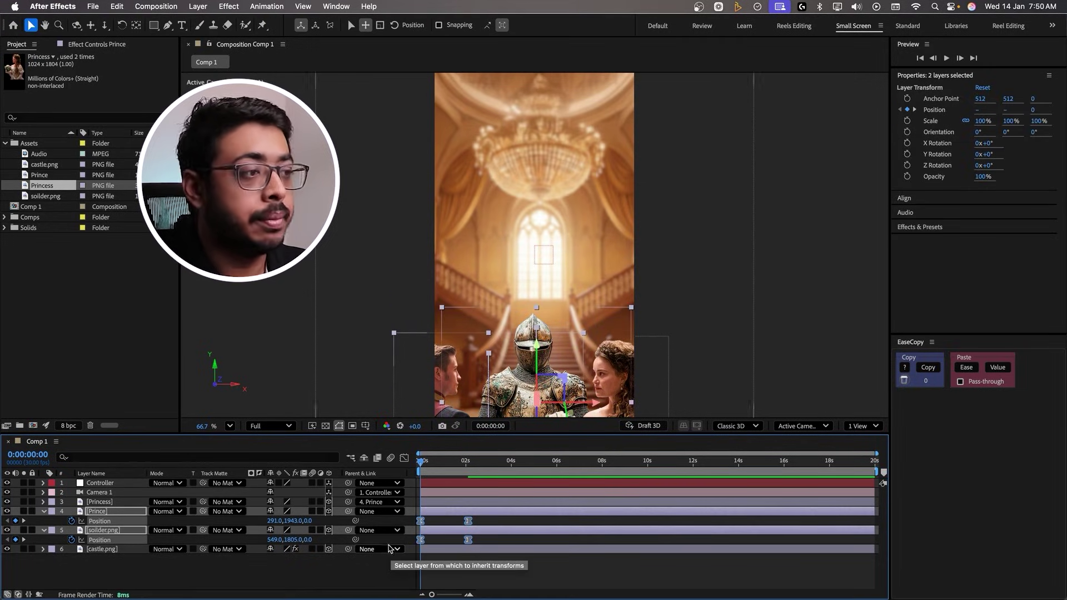
key("space")
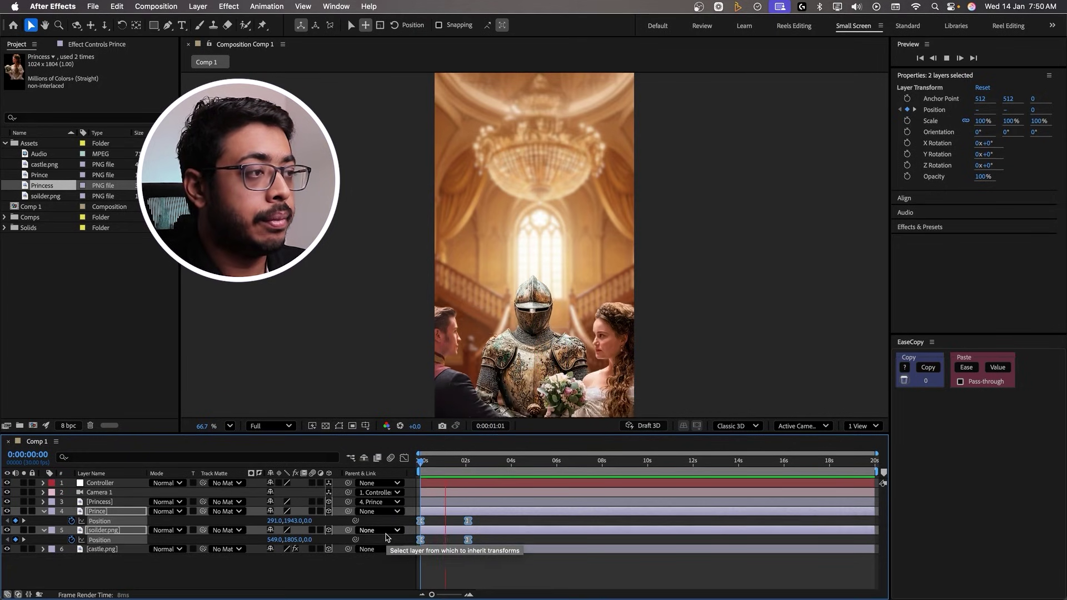
key("space")
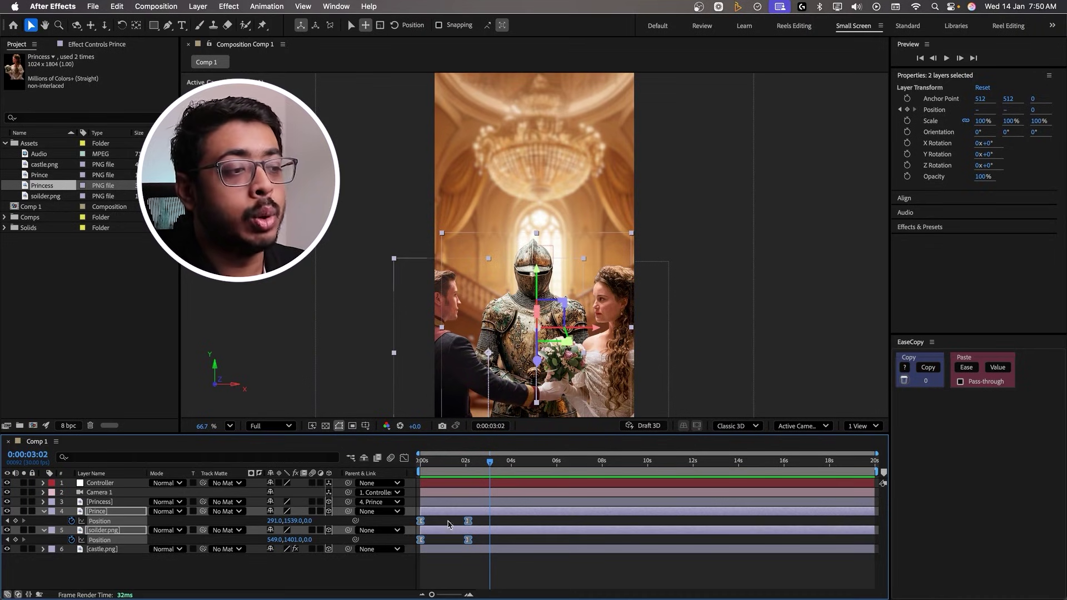
left_click(266, 557)
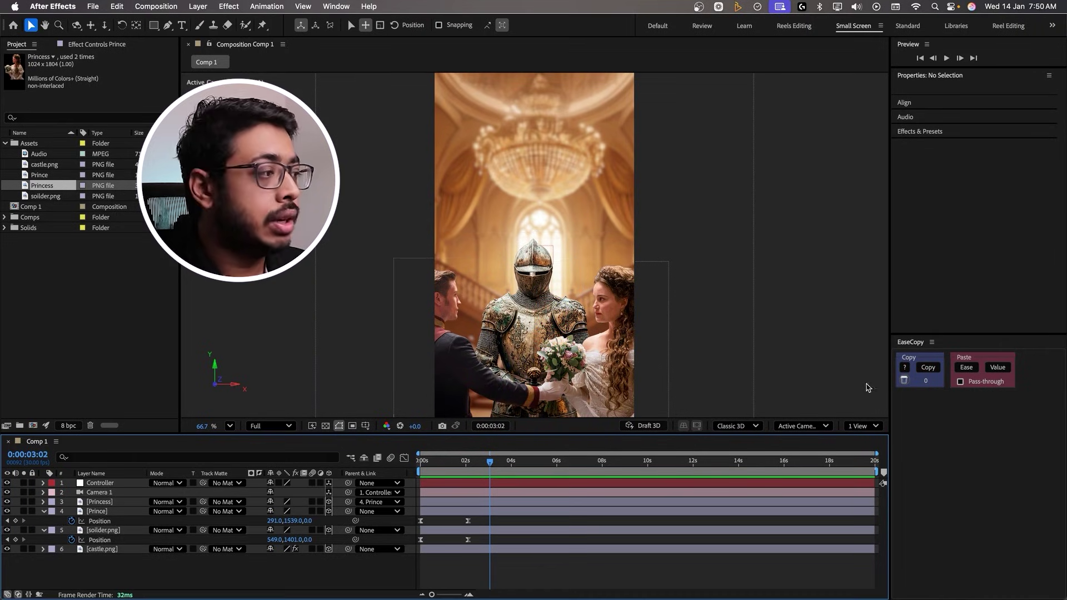
Switch the viewer to 2 Views and orbit Custom View 1 to an angled view of the layers.
left_click(873, 426)
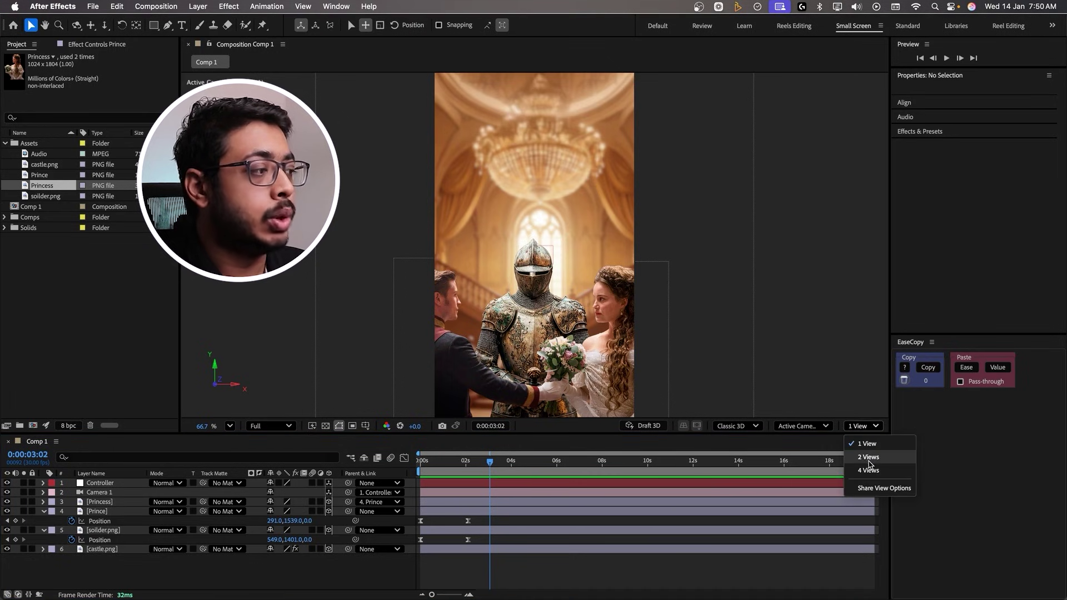
left_click(869, 459)
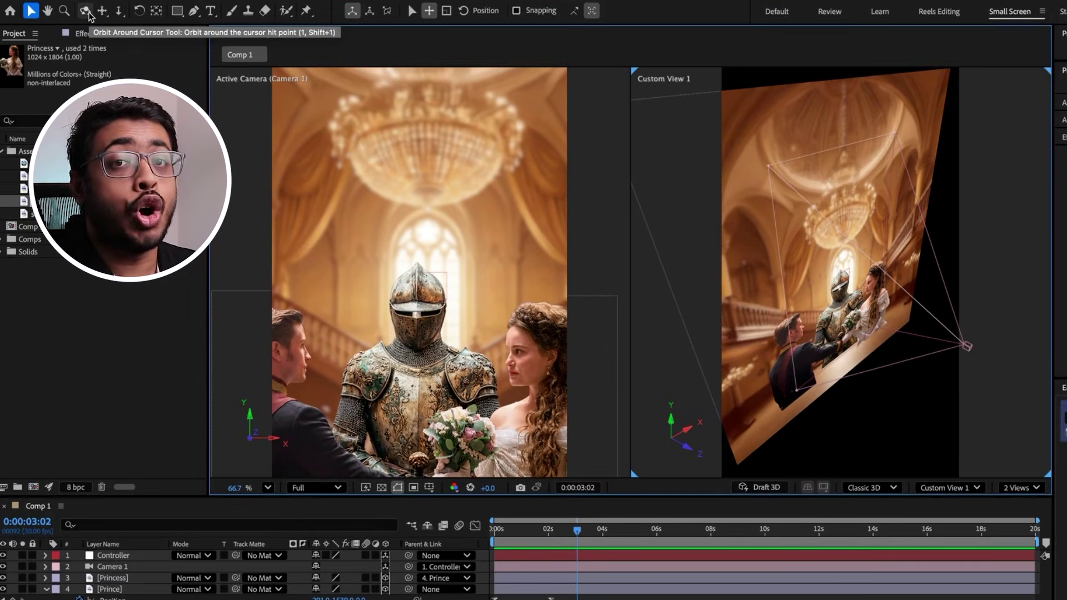
left_click(86, 14)
left_click_drag(866, 261, 826, 241)
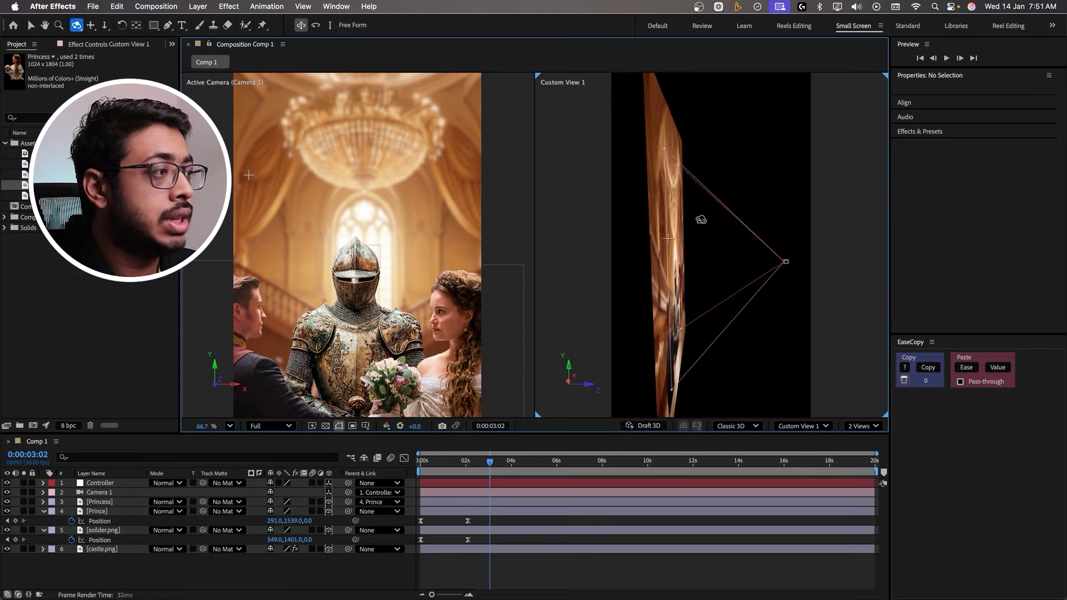
left_click_drag(701, 219, 704, 291)
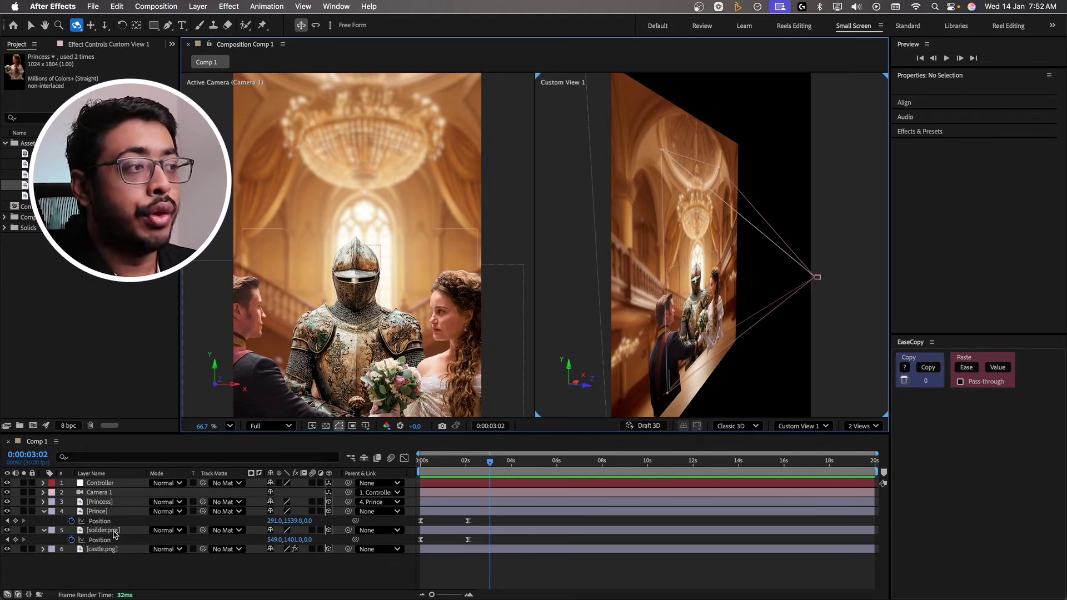
Push the castle.png layer back in depth to Z position 2179.
left_click(104, 549)
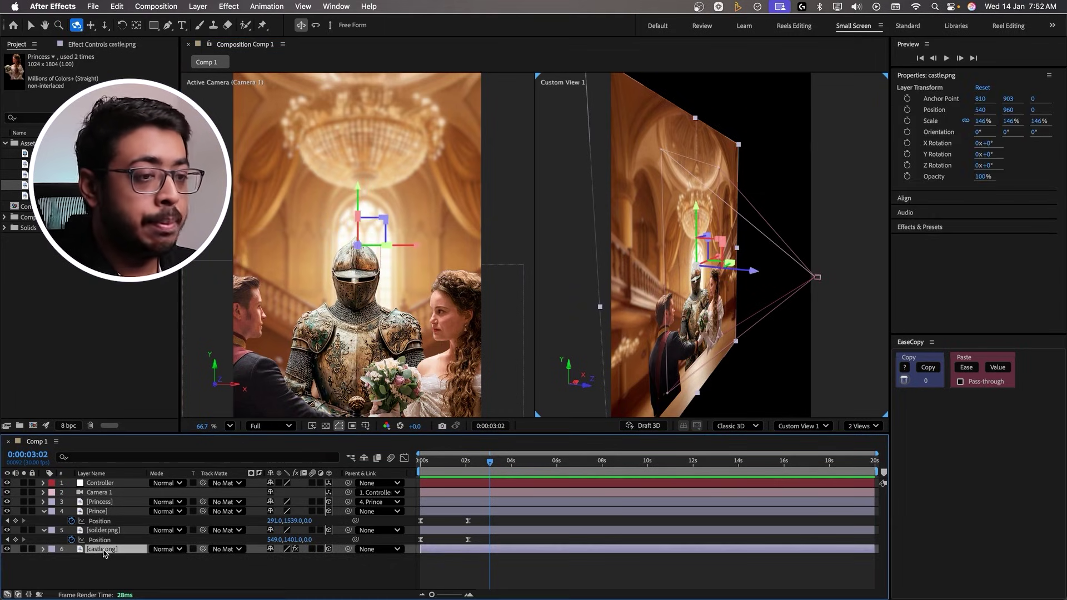
key("p")
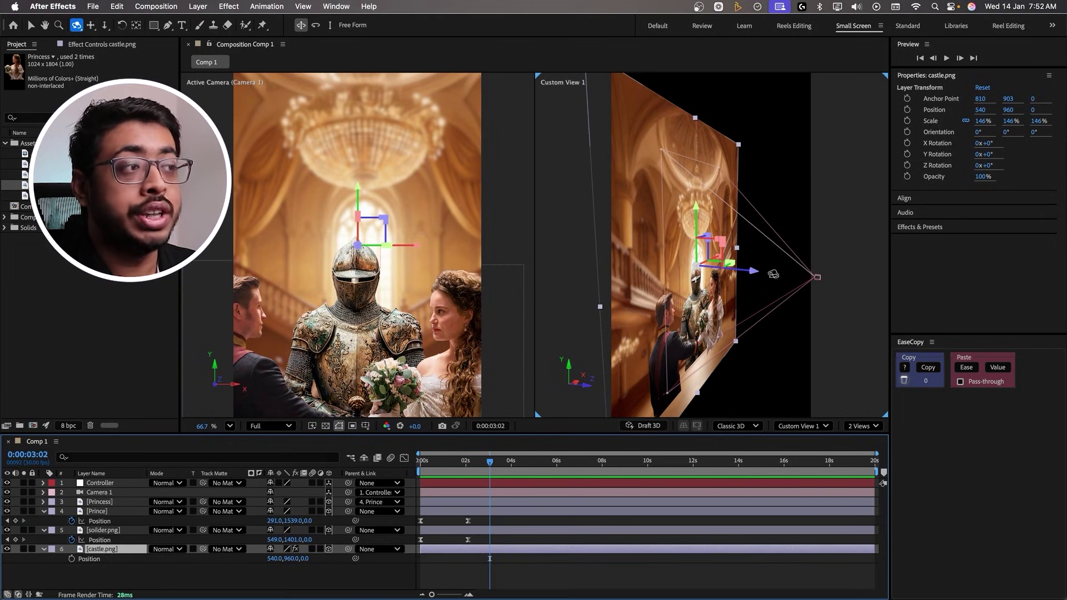
left_click_drag(305, 559, 386, 564)
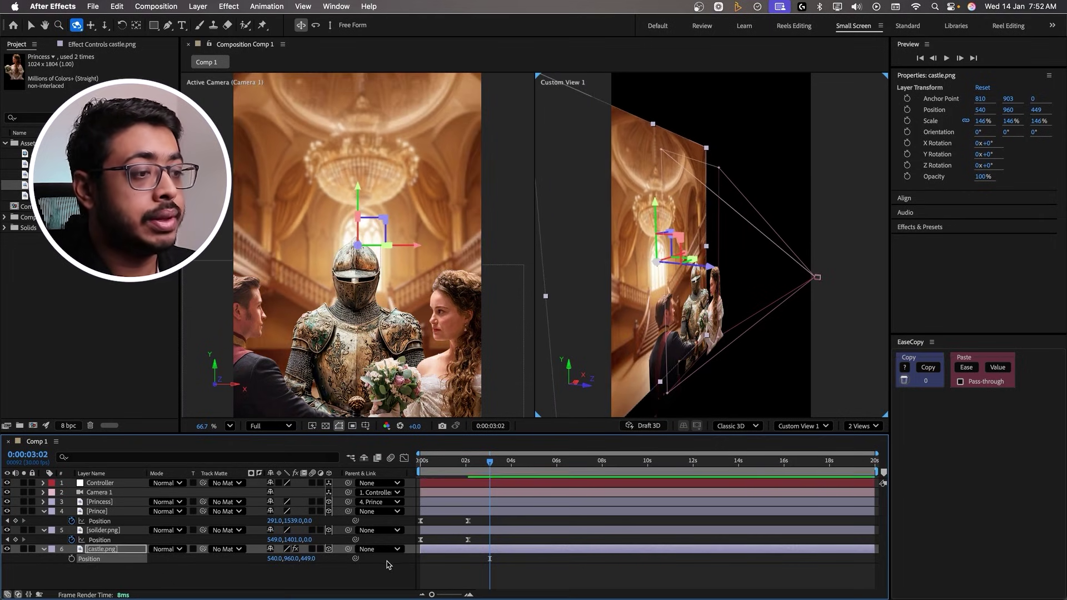
left_click(309, 559)
type("1277")
key("Return")
left_click_drag(722, 278, 588, 305)
left_click_drag(310, 559, 761, 503)
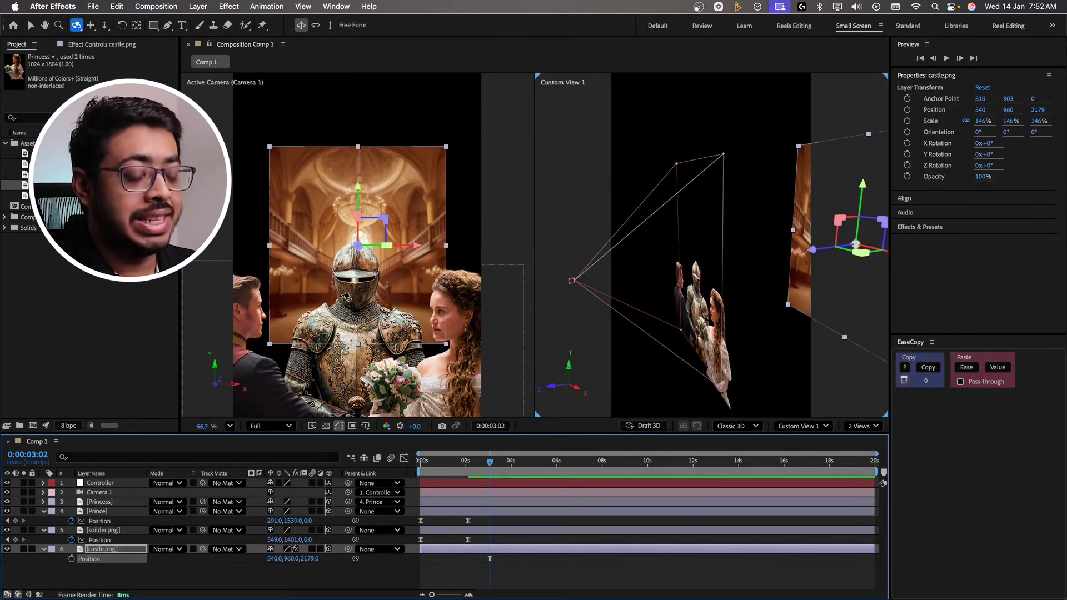
Scale the castle up to 355% so it refills the frame.
key("shift+s")
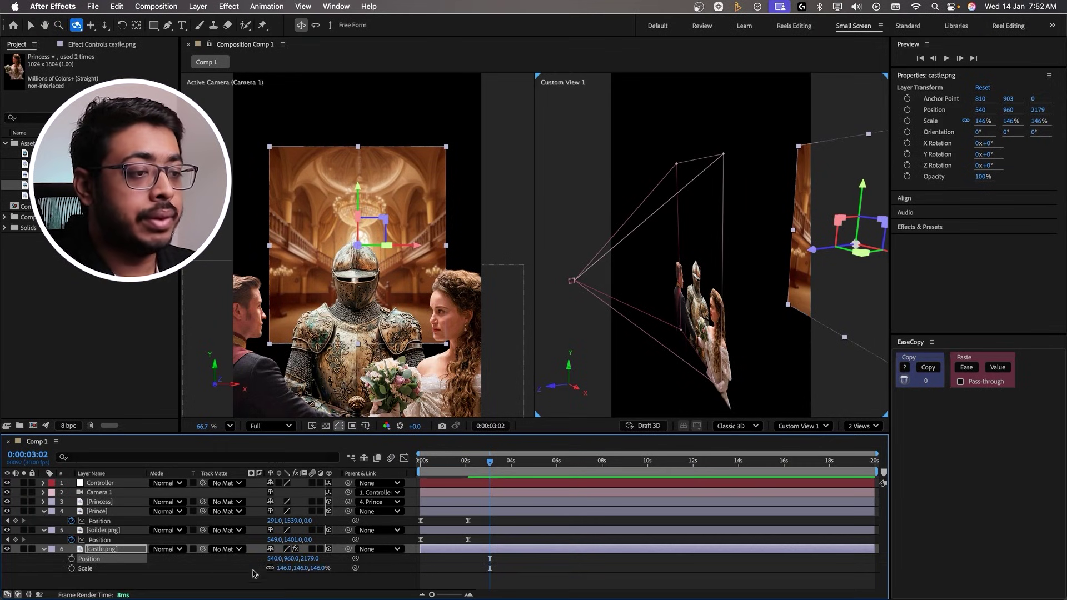
left_click_drag(302, 567, 321, 568)
left_click_drag(319, 568, 361, 568)
left_click(736, 314)
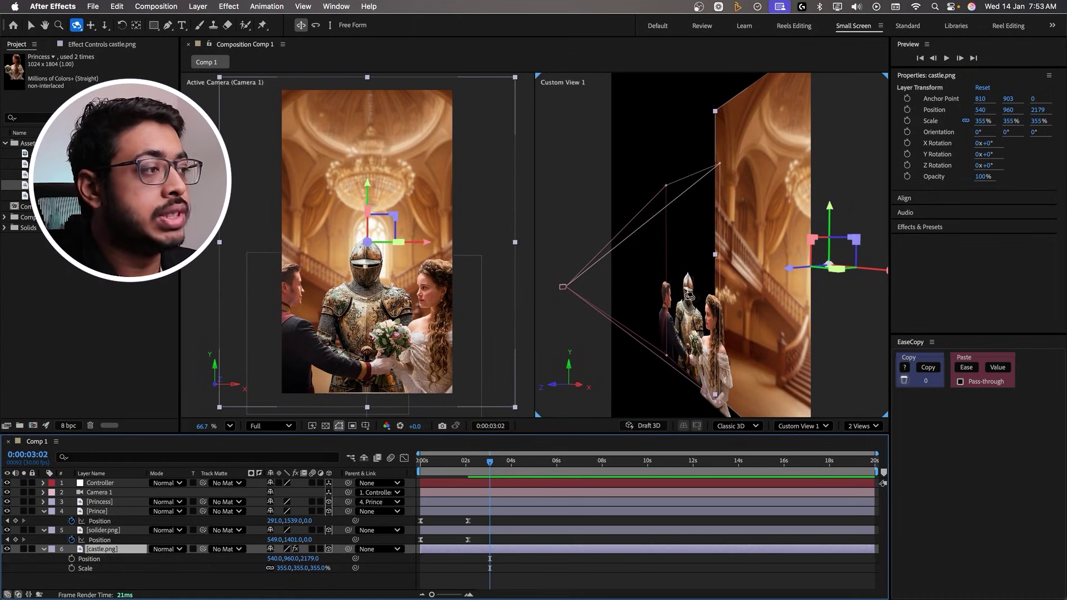
left_click(102, 531)
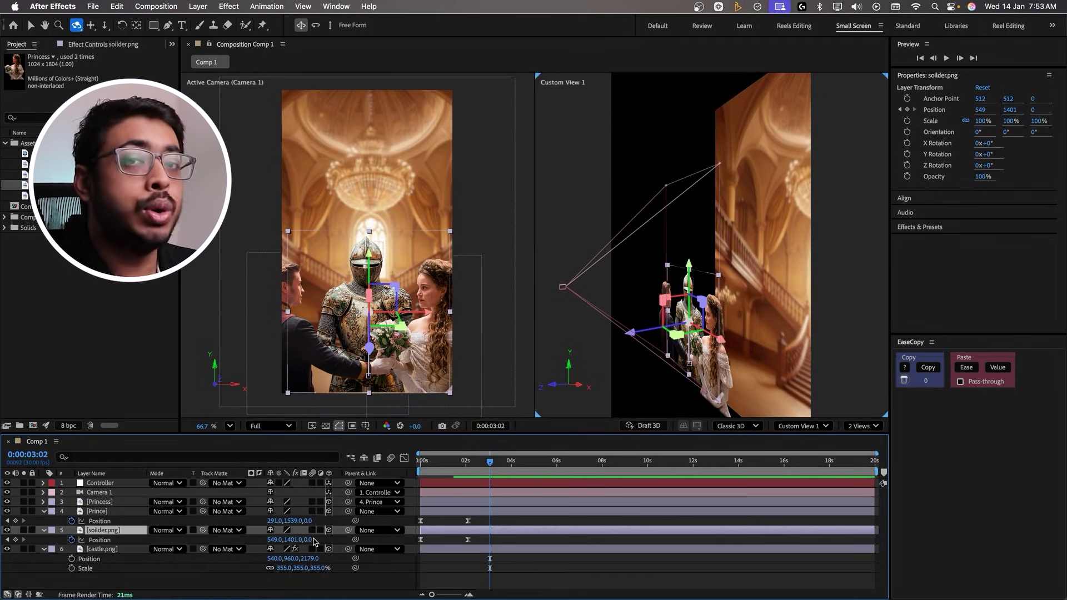
Set the soldier layer's Z position to 883 at the start of the timeline.
left_click_drag(307, 540, 333, 540)
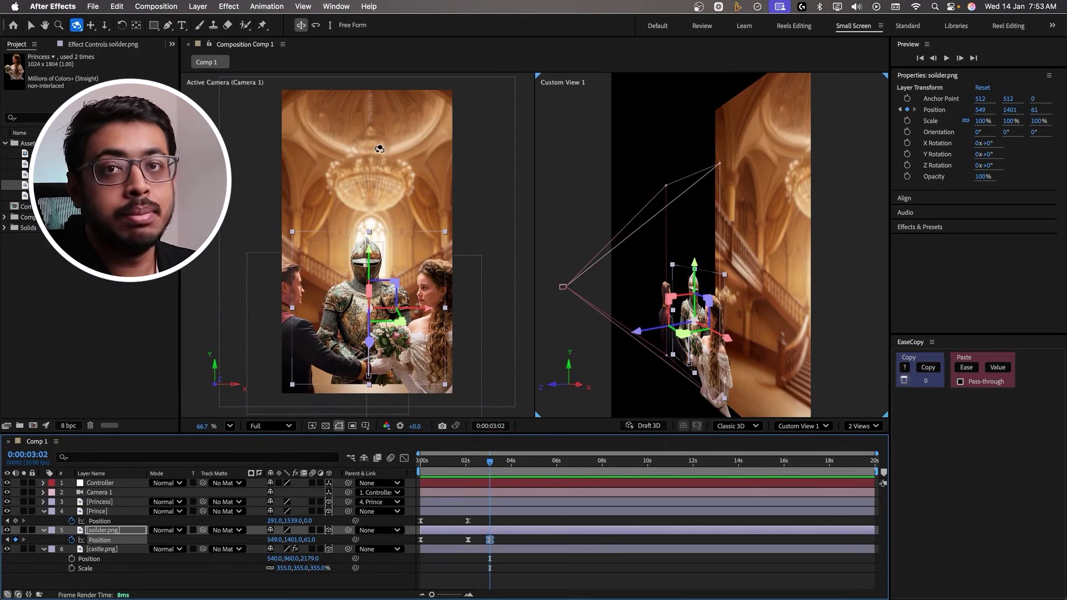
left_click_drag(326, 335, 477, 529)
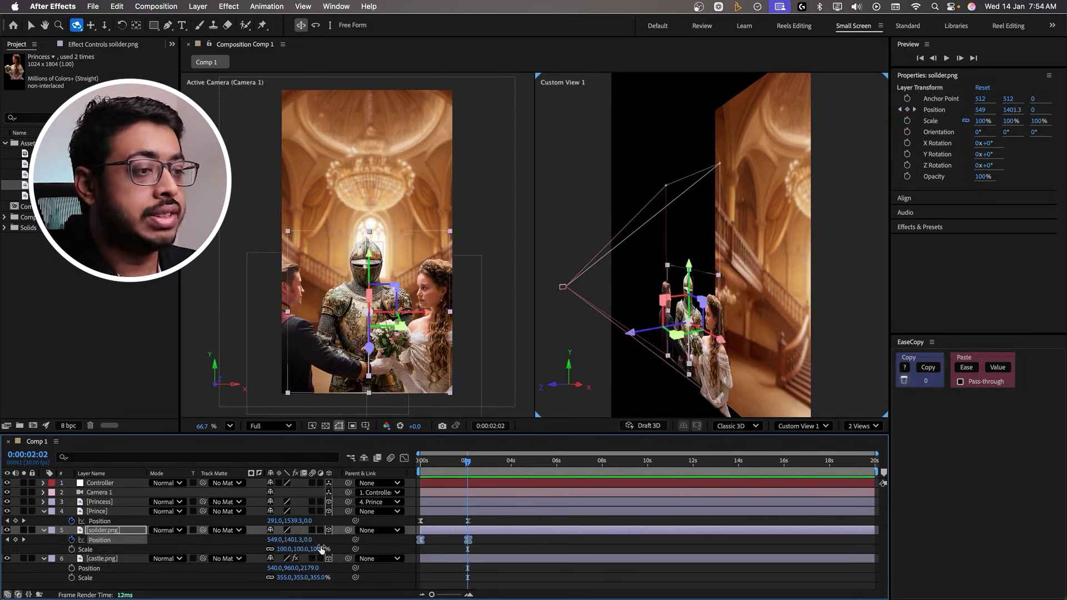
left_click_drag(308, 540, 683, 526)
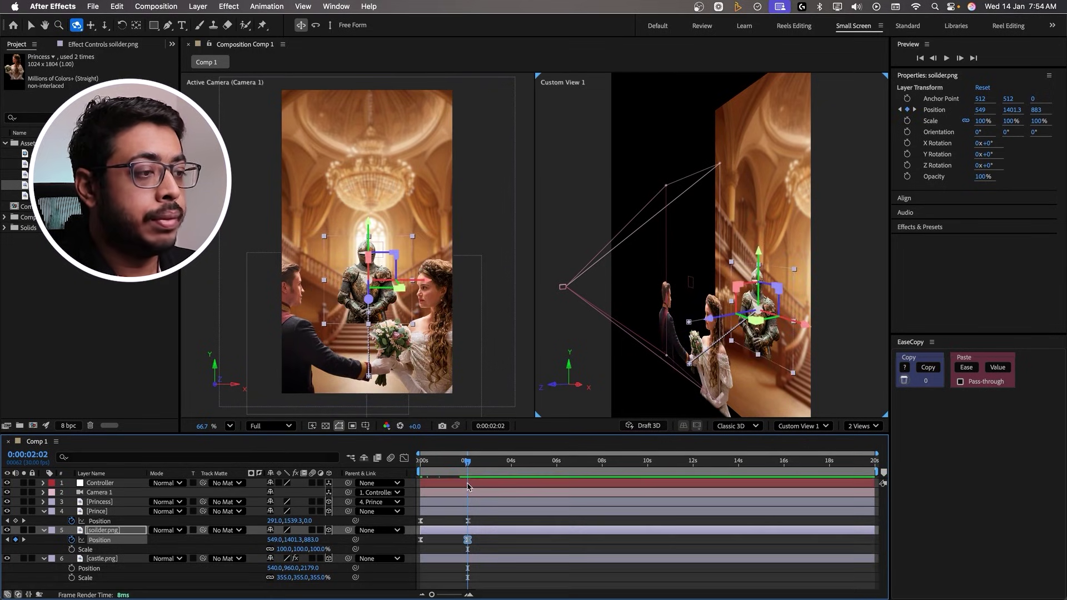
left_click(421, 464)
left_click(311, 540)
type("8")
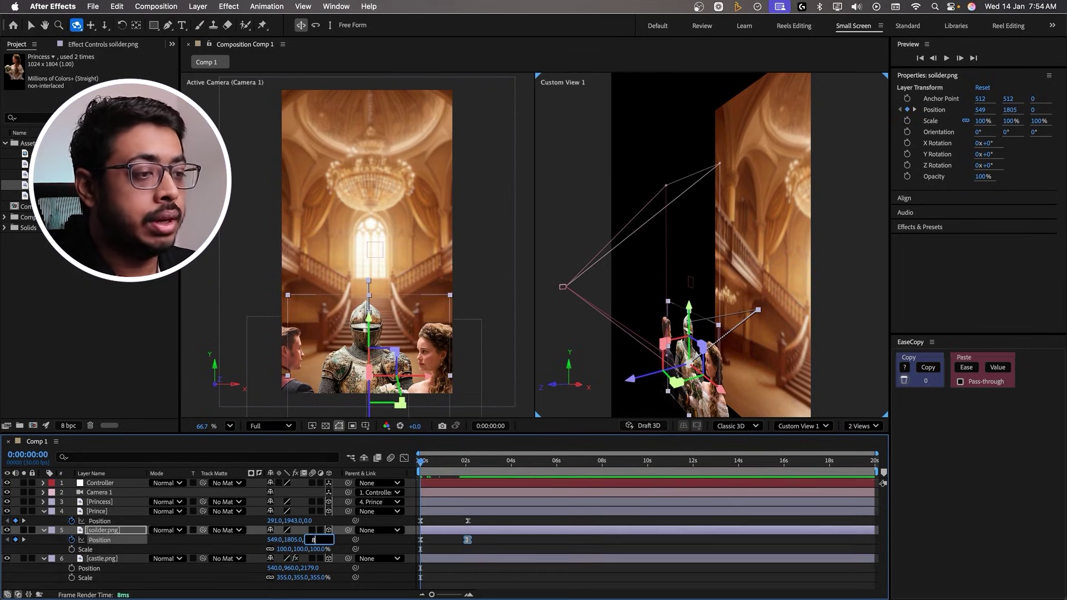
type("83")
key("Return")
Scale the soldier up to 210% and orbit Custom View 1 to check its depth.
left_click_drag(284, 549, 354, 549)
key("k")
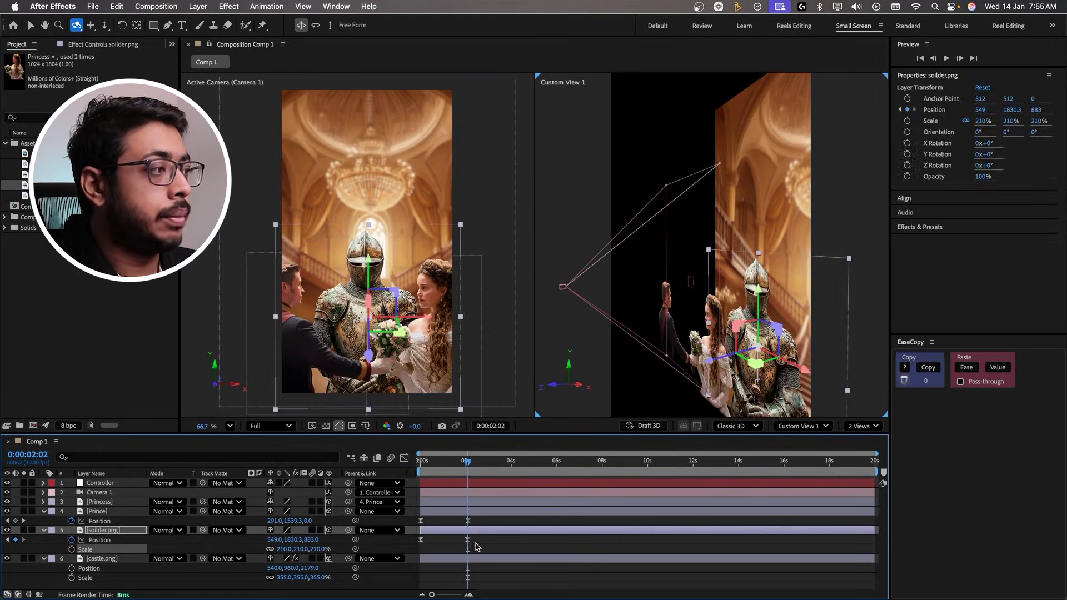
left_click(476, 548)
left_click_drag(761, 303, 672, 255)
left_click(103, 25)
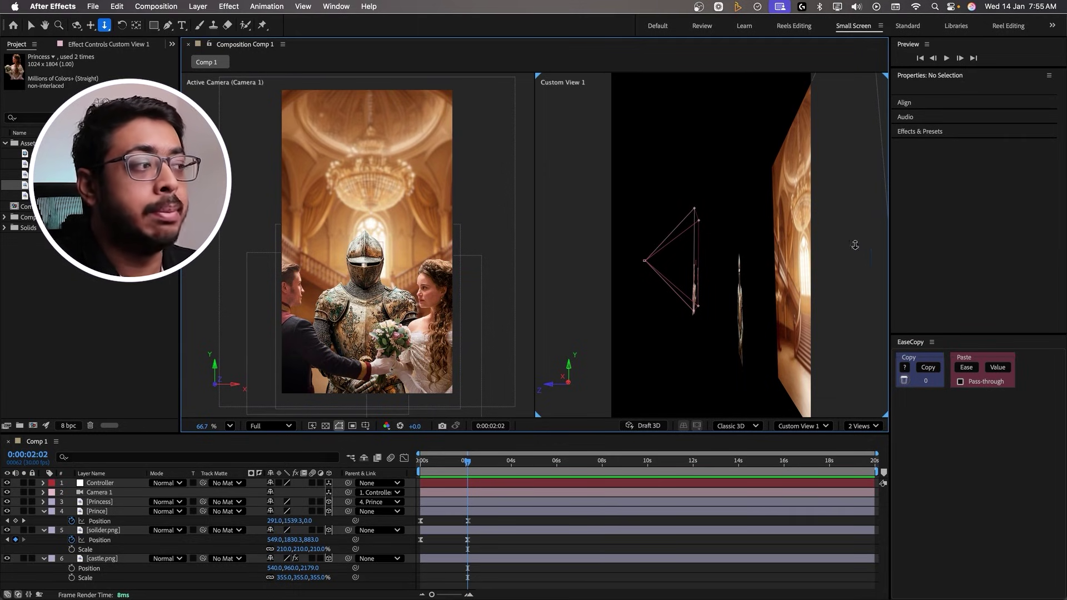
key("c")
left_click_drag(878, 260, 729, 259)
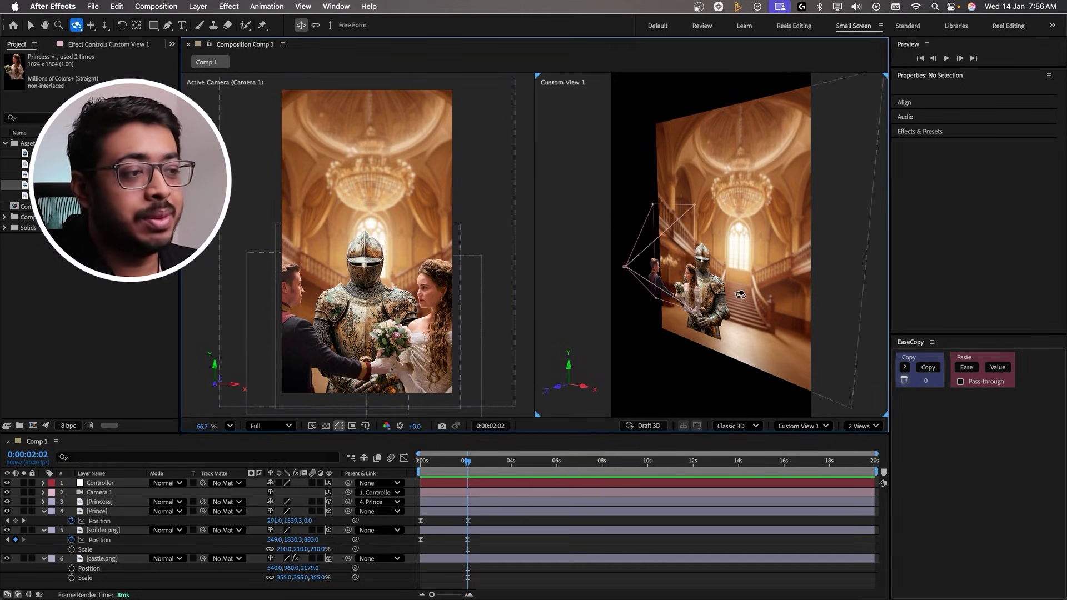
left_click_drag(434, 471, 412, 473)
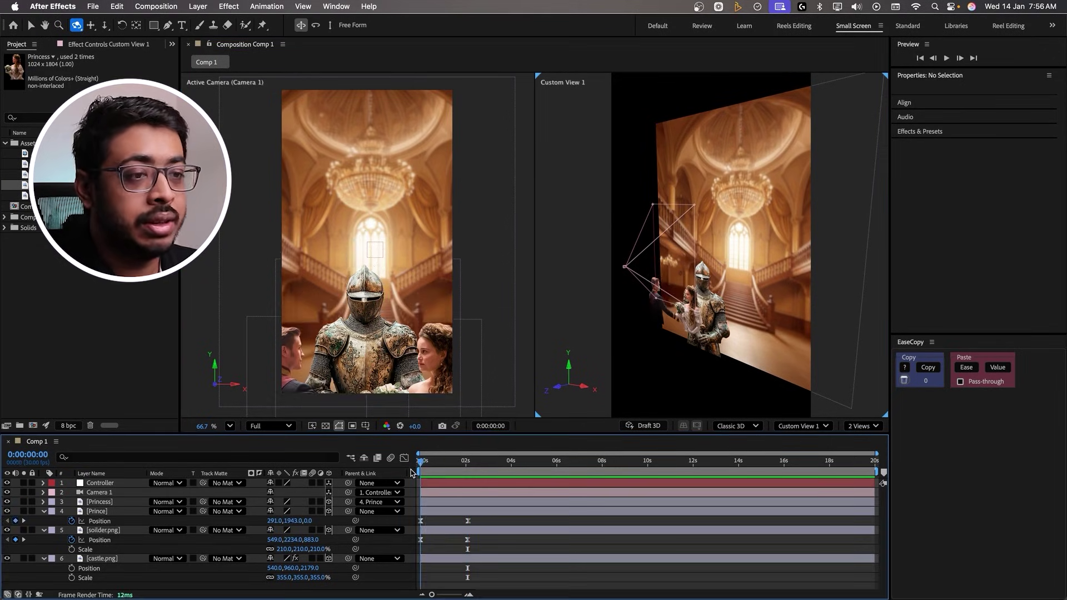
Keyframe the Controller's Position from -58,773,1097 at the start to 320,960,0 at 2s.
left_click(111, 484)
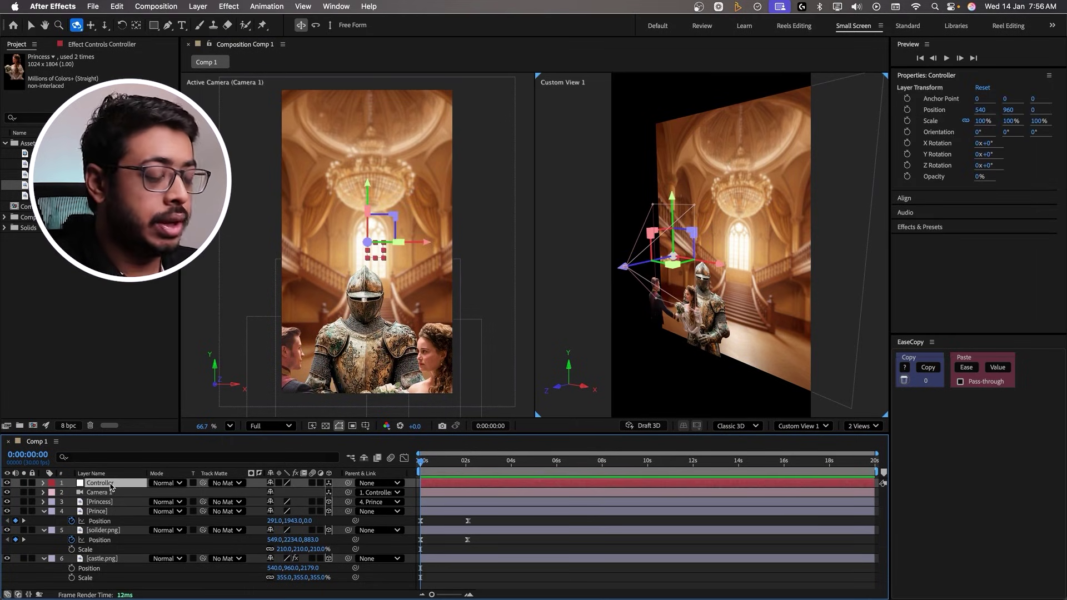
key("p")
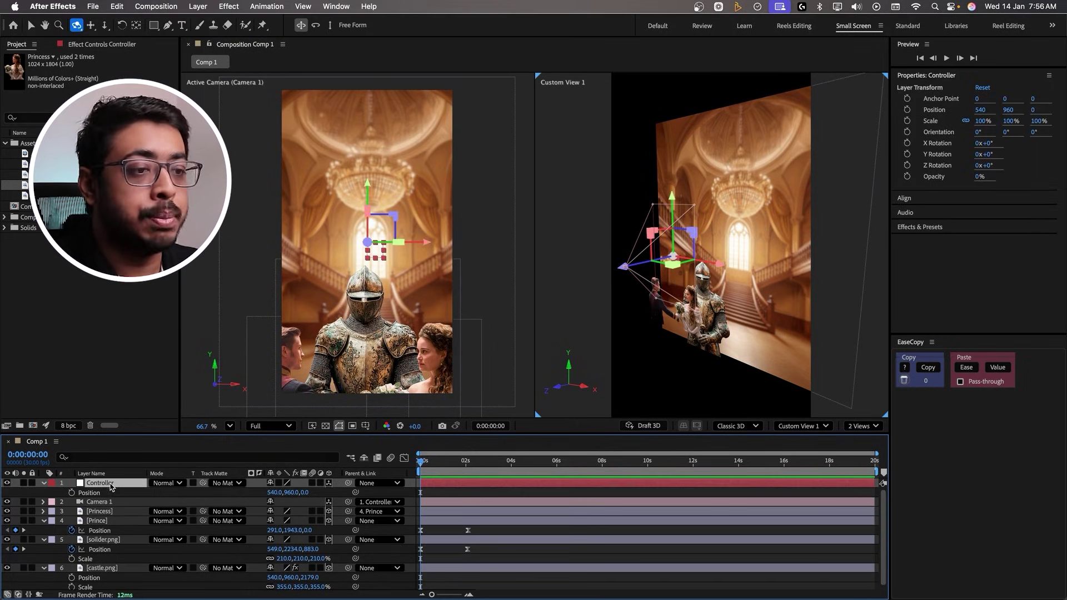
left_click(72, 493)
left_click_drag(420, 496, 466, 498)
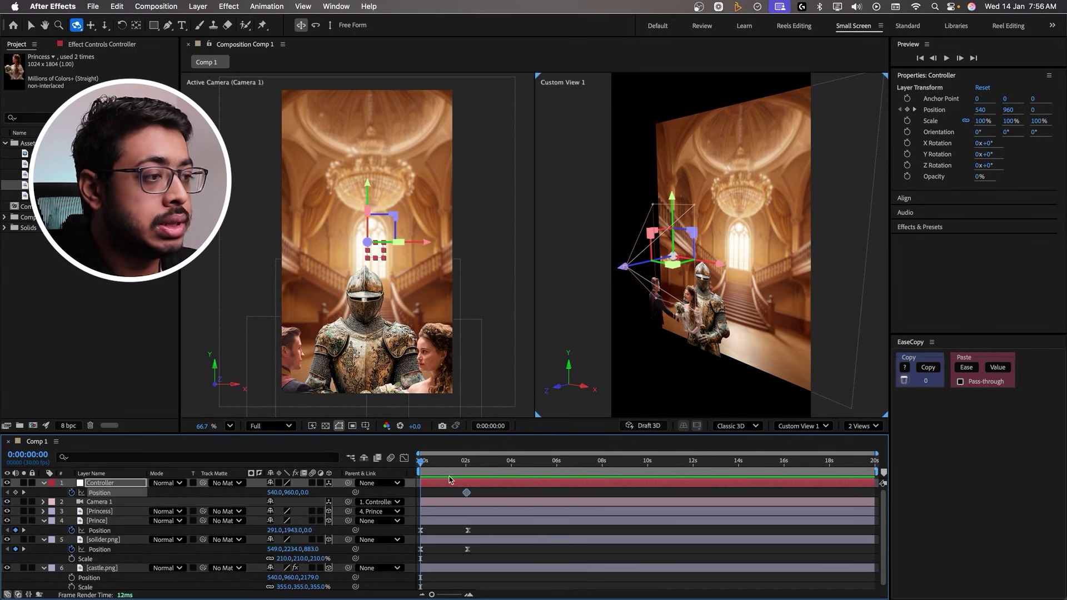
left_click_drag(420, 465, 466, 469)
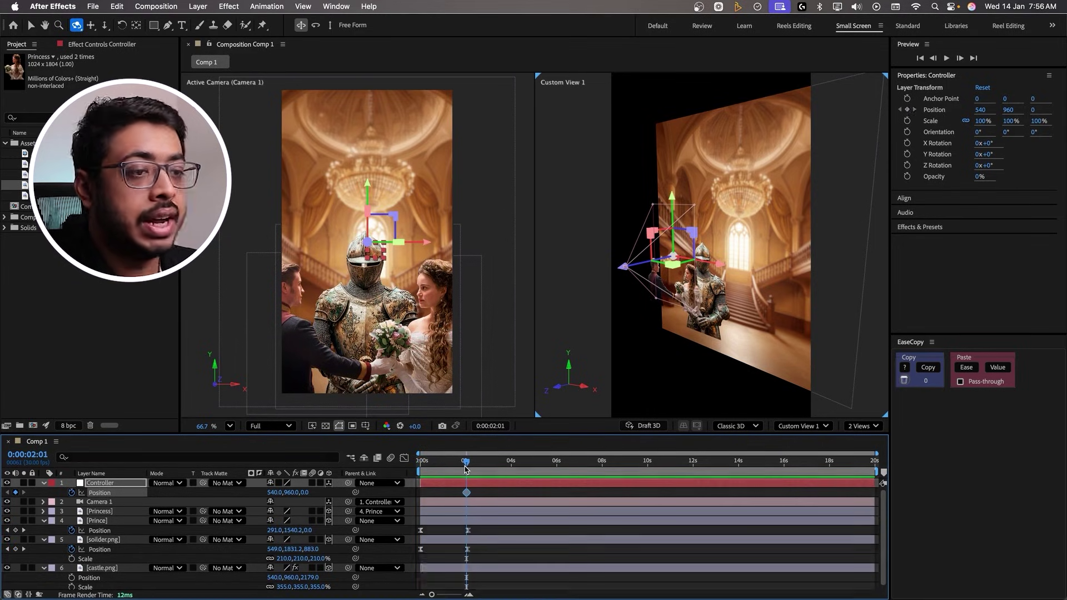
left_click_drag(274, 492, 150, 493)
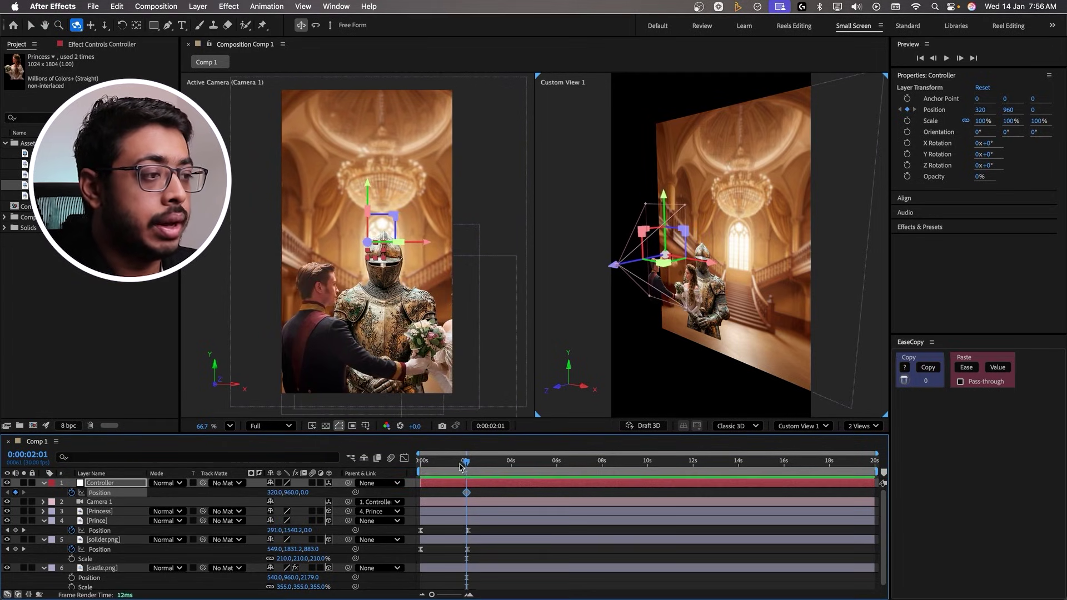
left_click_drag(466, 463, 455, 467)
key("Home")
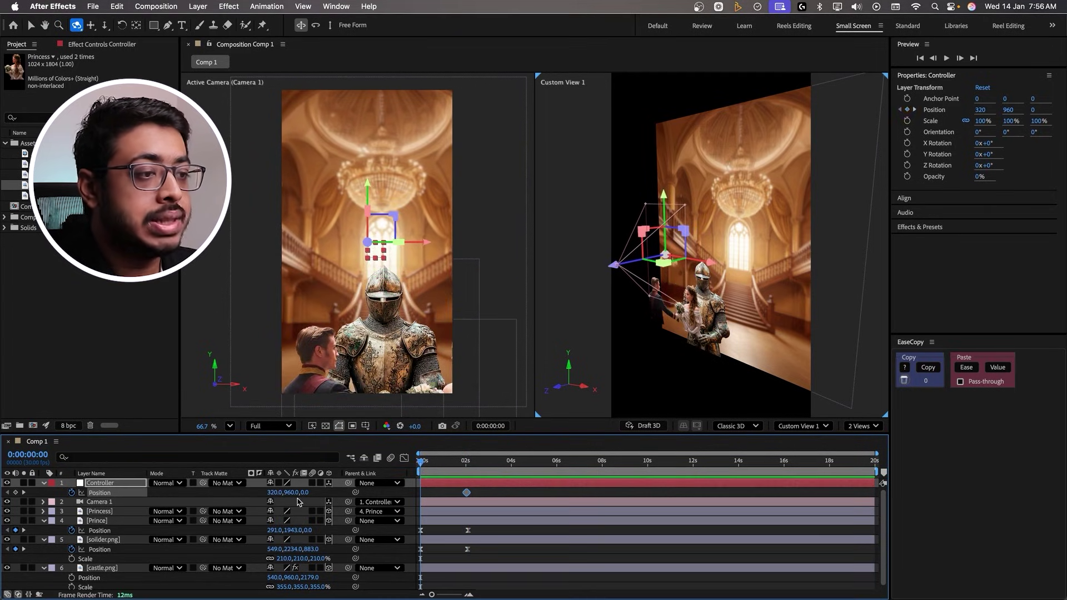
left_click_drag(304, 493, 572, 475)
left_click_drag(272, 493, 183, 495)
left_click_drag(286, 493, 245, 494)
Preview the camera push, Easy Ease both Controller keyframes, and show their speed graph.
key("space")
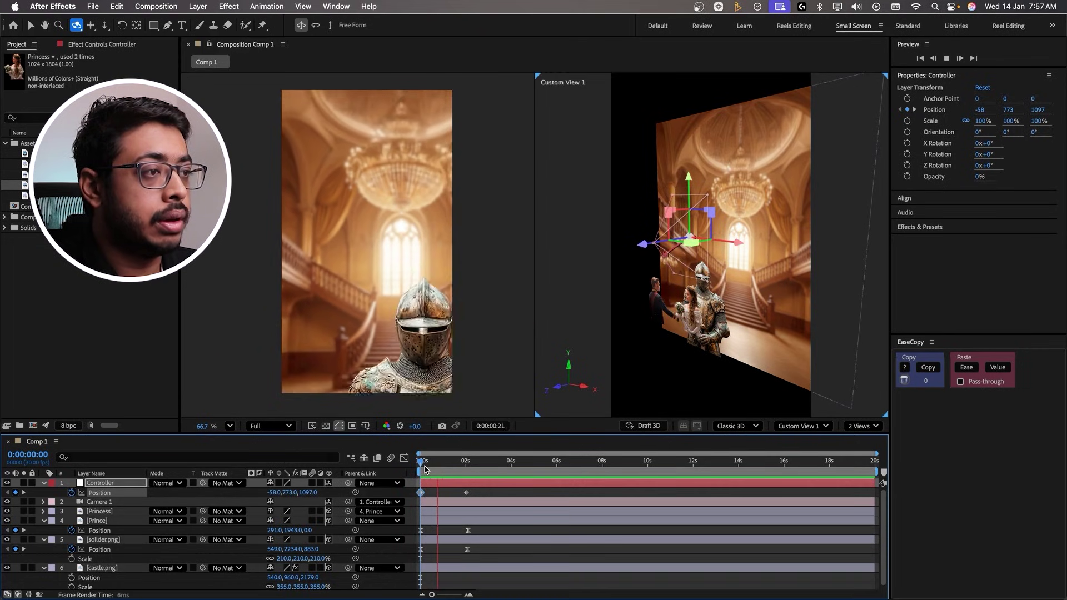
key("space")
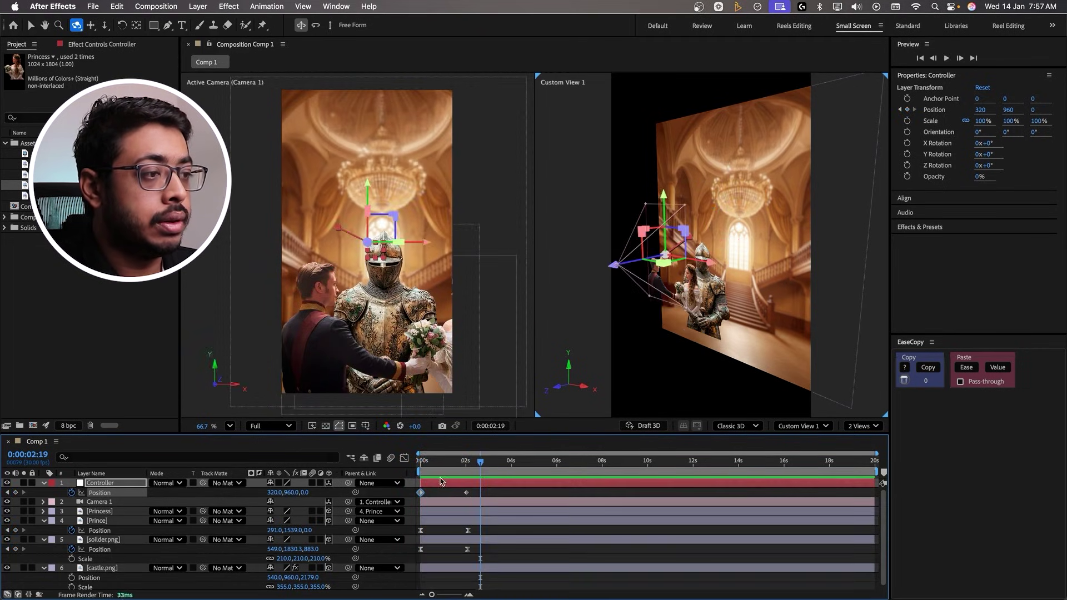
key("space")
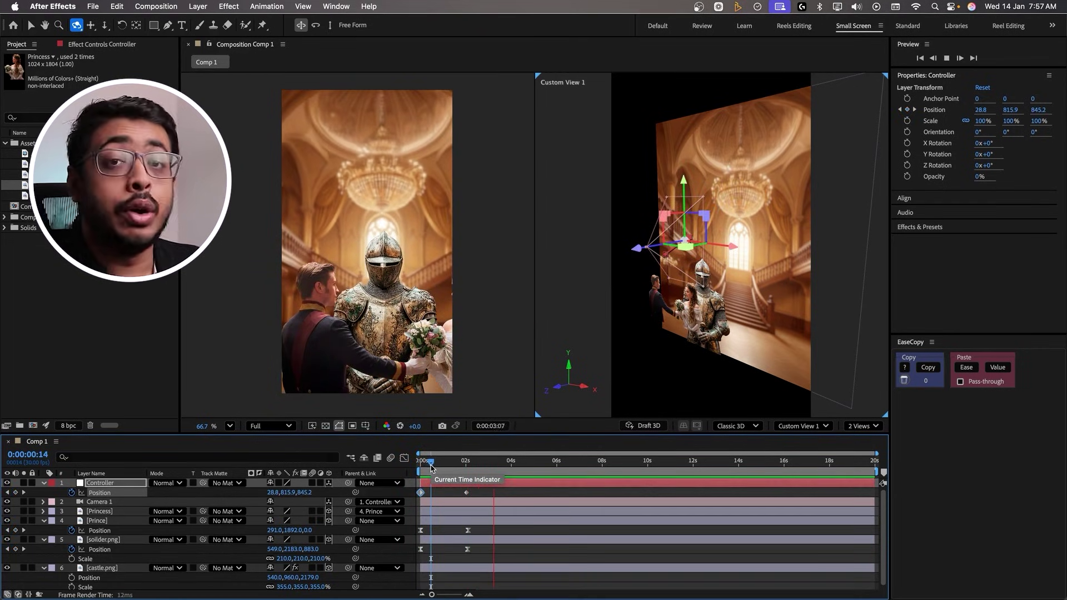
key("space")
left_click_drag(481, 496, 411, 504)
key("F9")
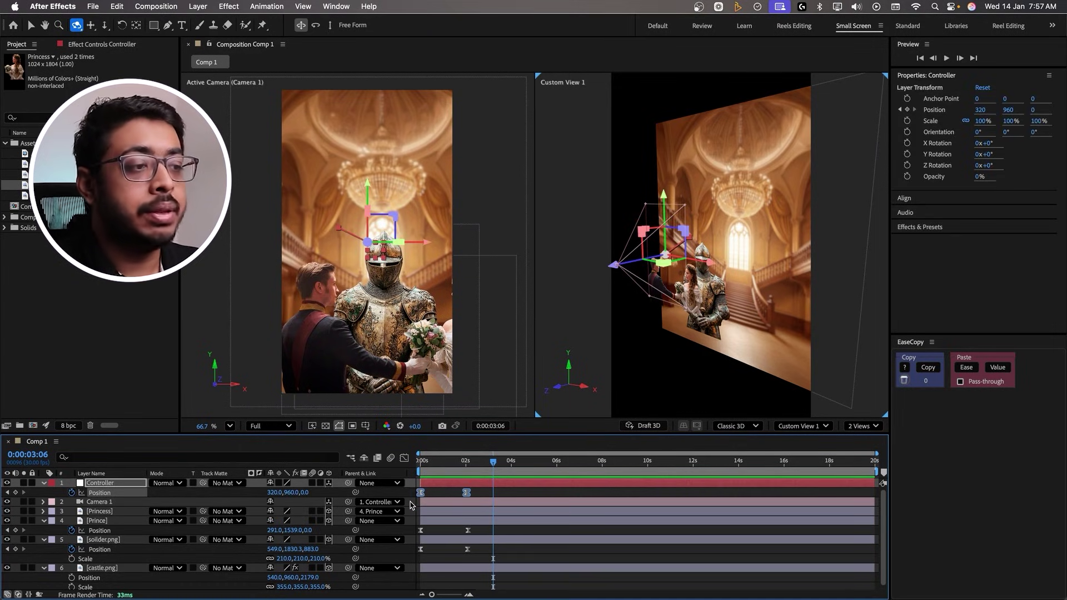
left_click(404, 459)
Adjust both keyframes' influence handles so the speed curve peaks near 1000 px/sec, then preview.
left_click(423, 562)
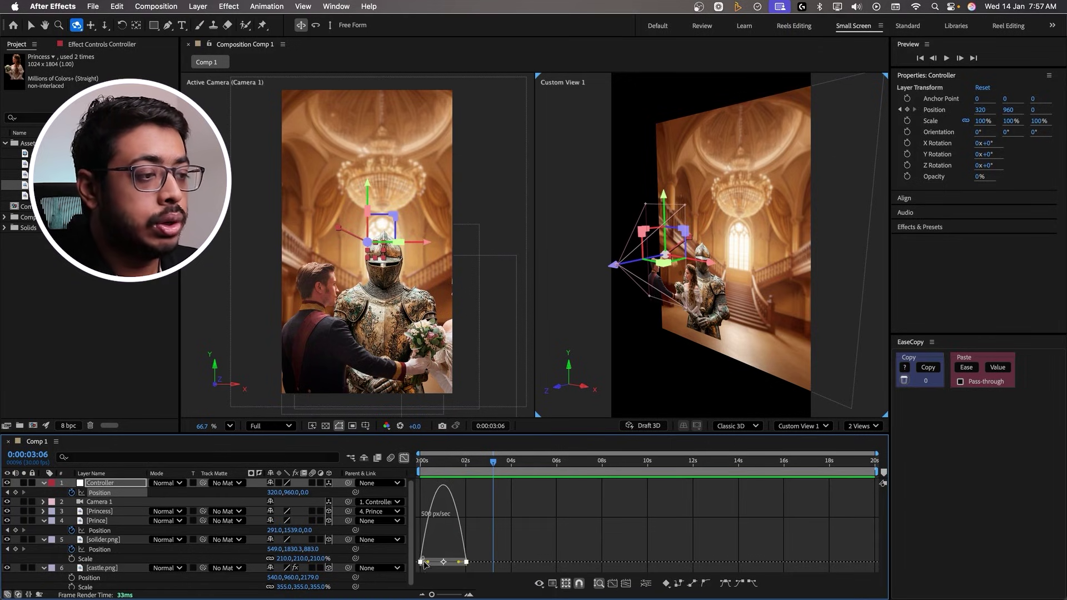
left_click_drag(426, 564, 437, 563)
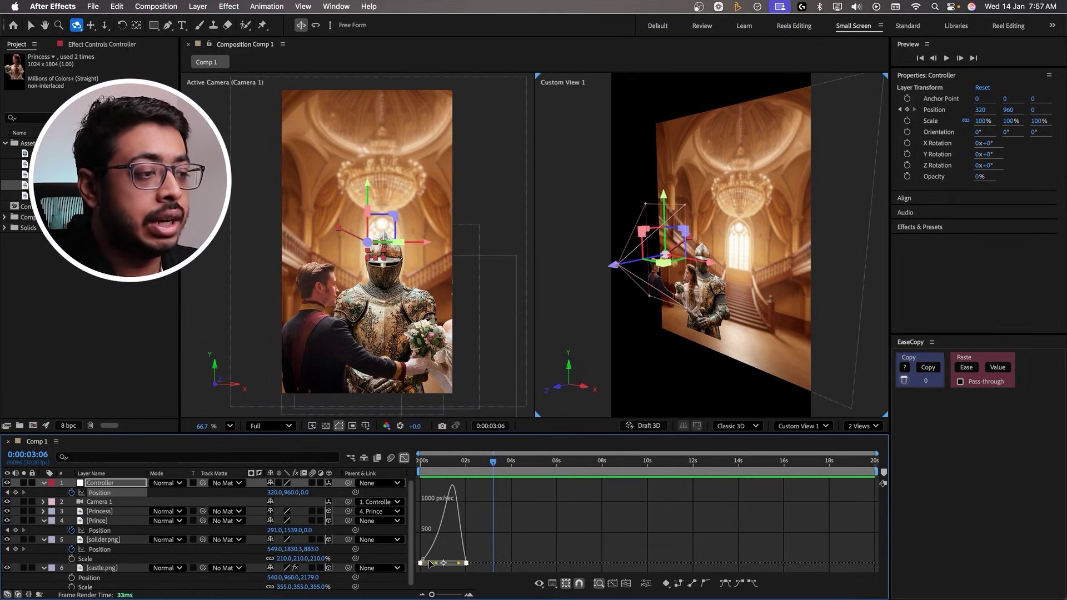
left_click_drag(459, 564, 448, 563)
key("Home")
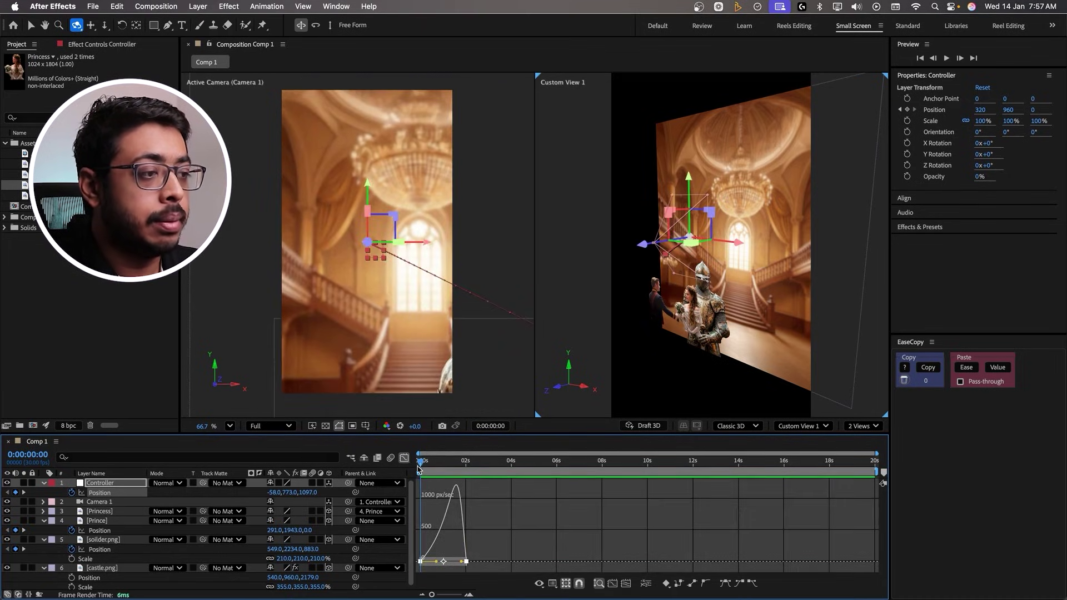
key("space")
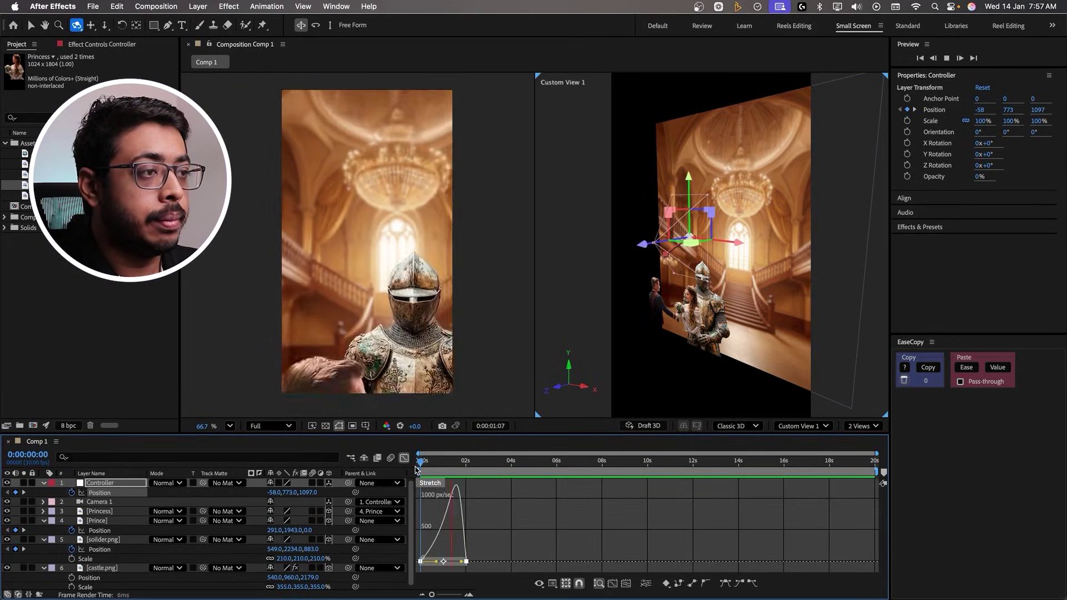
key("space")
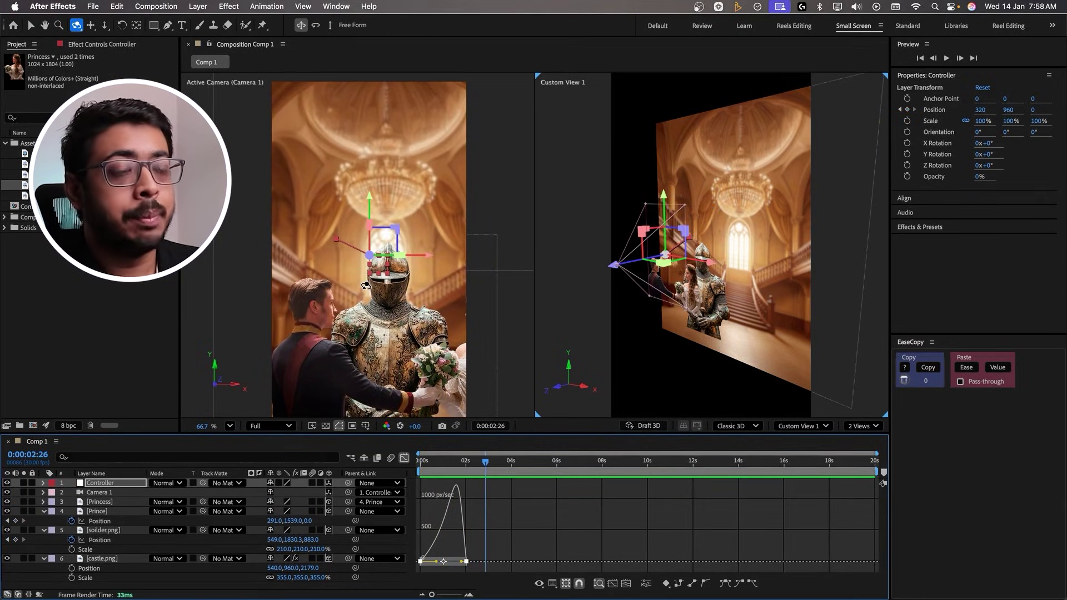
left_click(424, 461)
left_click_drag(423, 461, 469, 466)
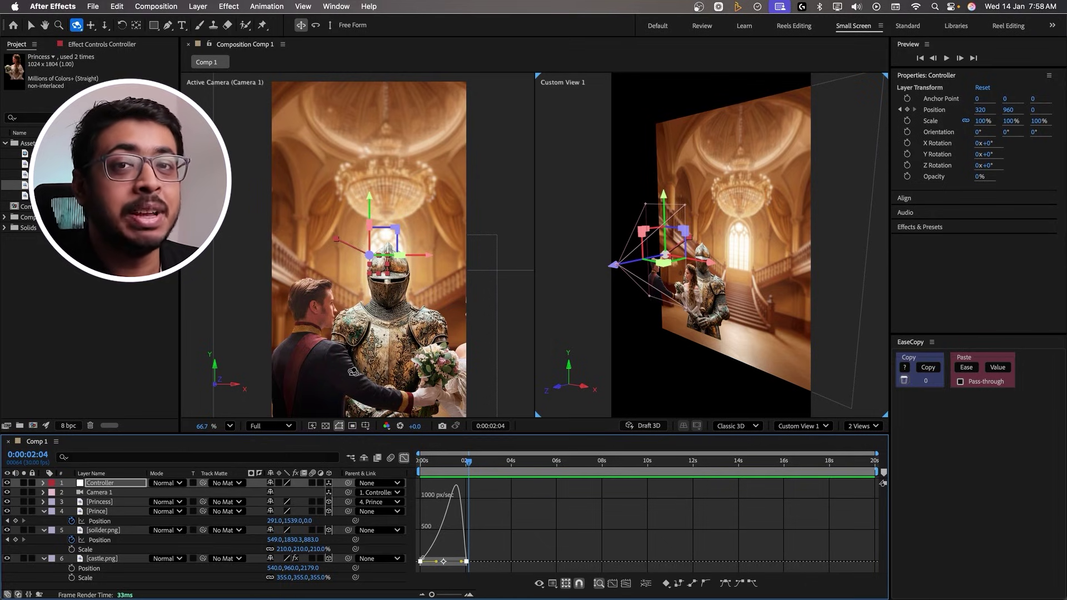
Turn on Camera 1's Depth of Field and compare the scene with it on and off.
left_click(43, 492)
left_click(53, 511)
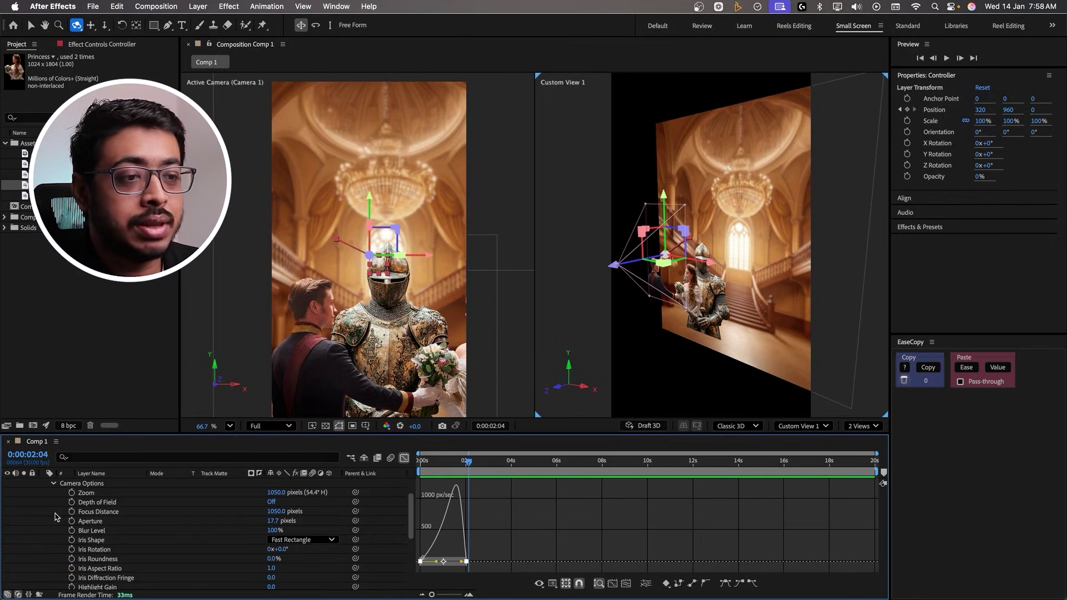
left_click(271, 503)
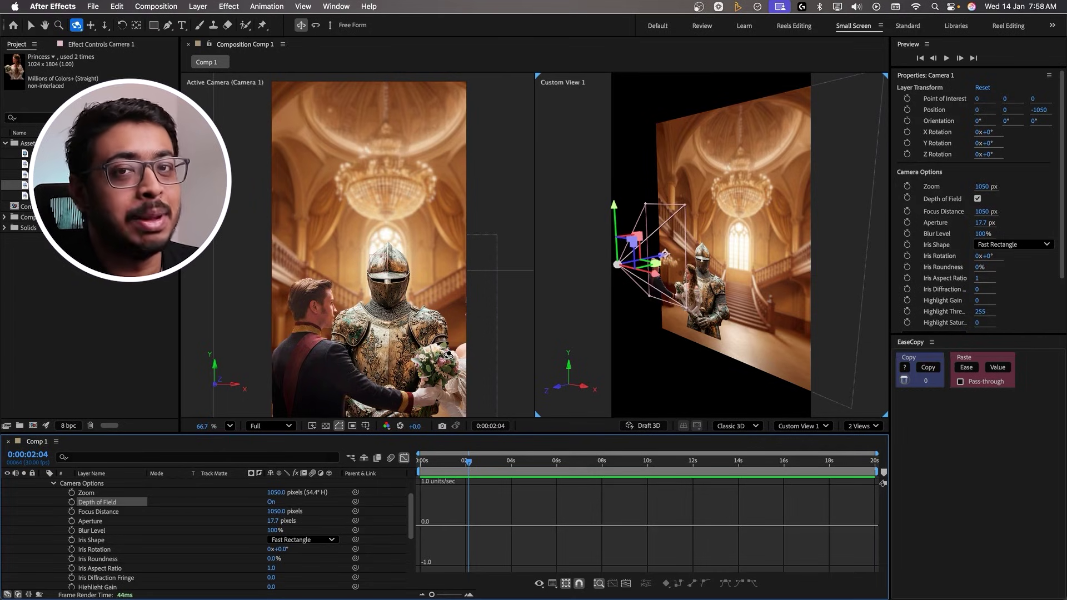
left_click(404, 458)
left_click_drag(656, 333, 739, 323)
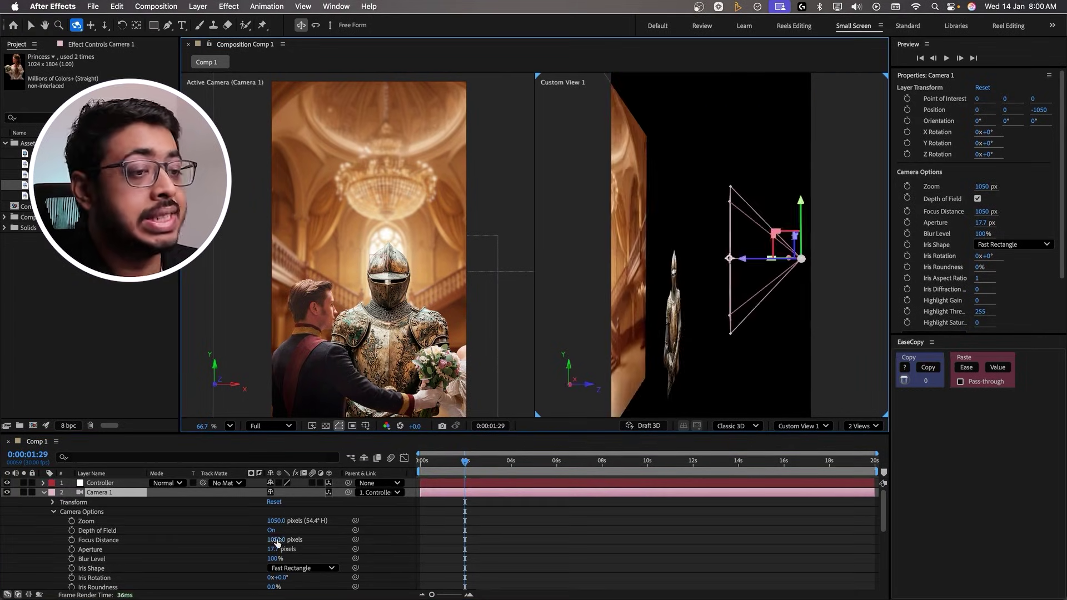
left_click_drag(277, 542, 374, 530)
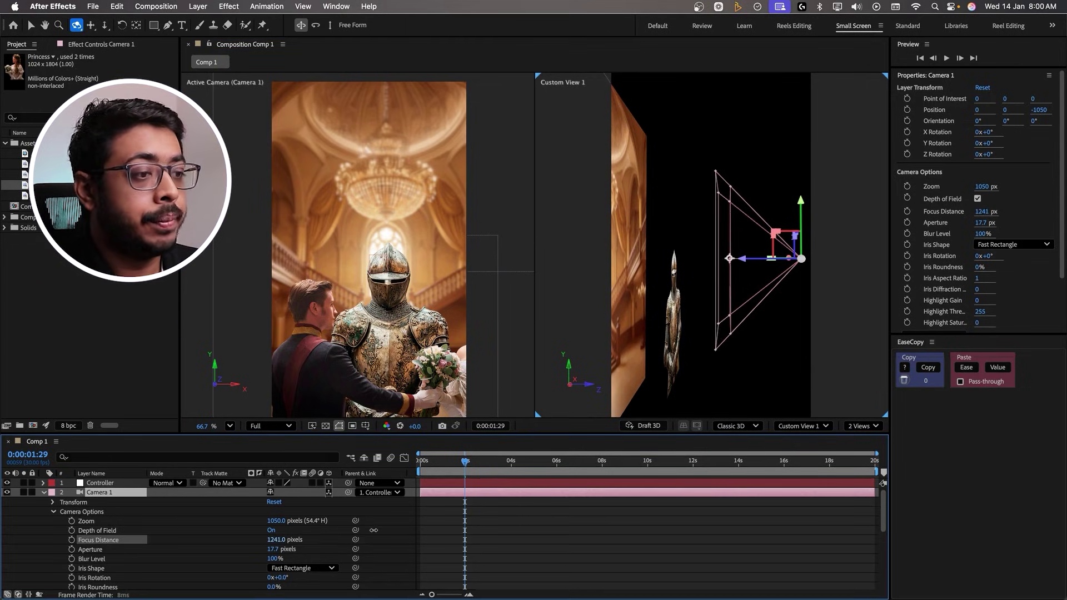
left_click(272, 531)
left_click(272, 530)
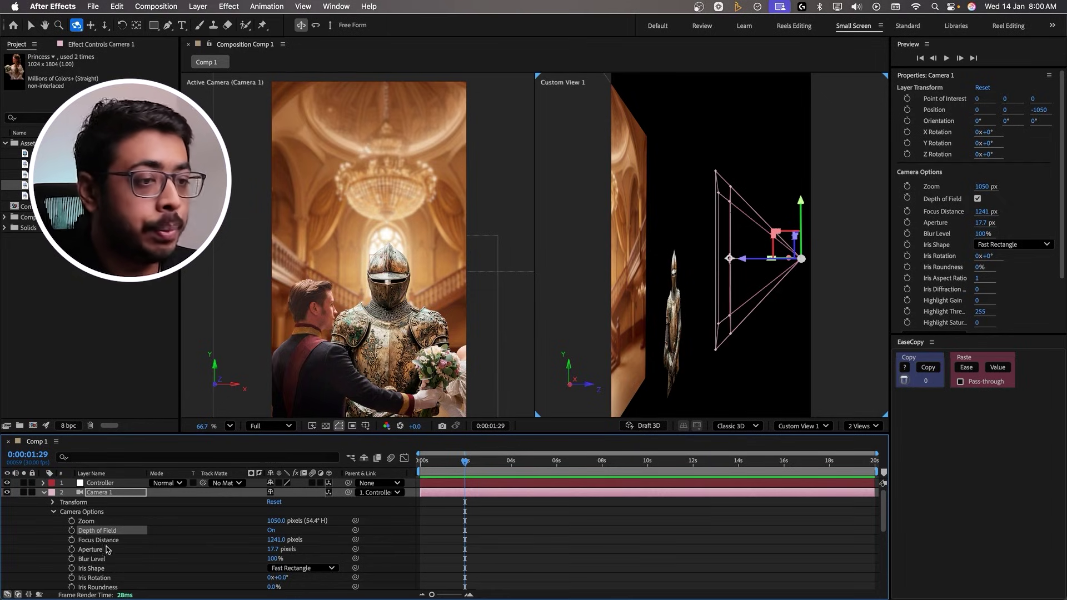
Keyframe Focus Distance at 895 px at 0s and pull it closer at 2s.
left_click_drag(466, 463, 421, 462)
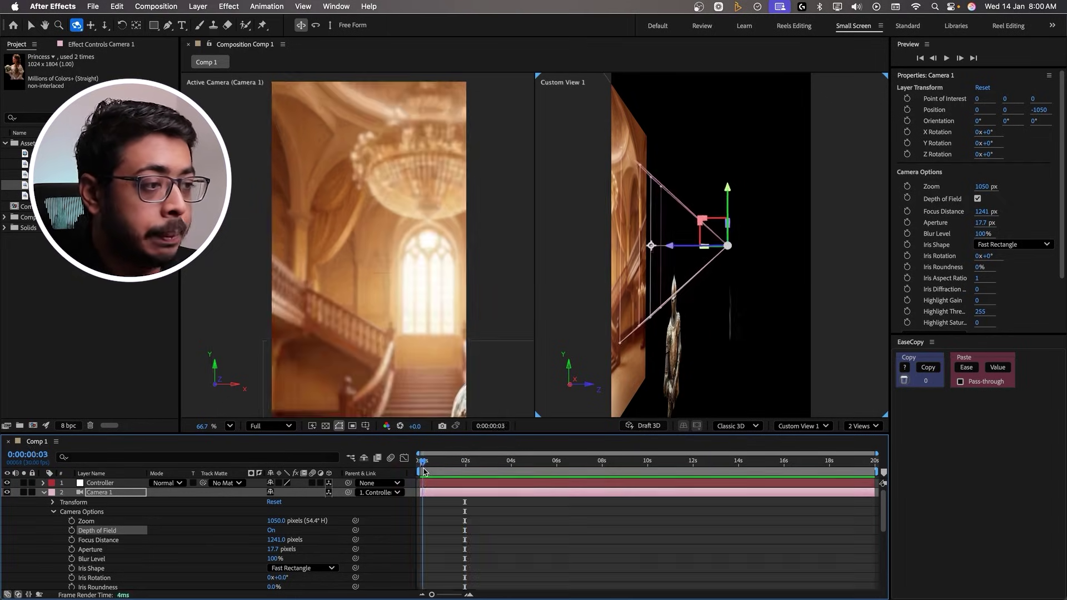
left_click_drag(271, 540, 84, 549)
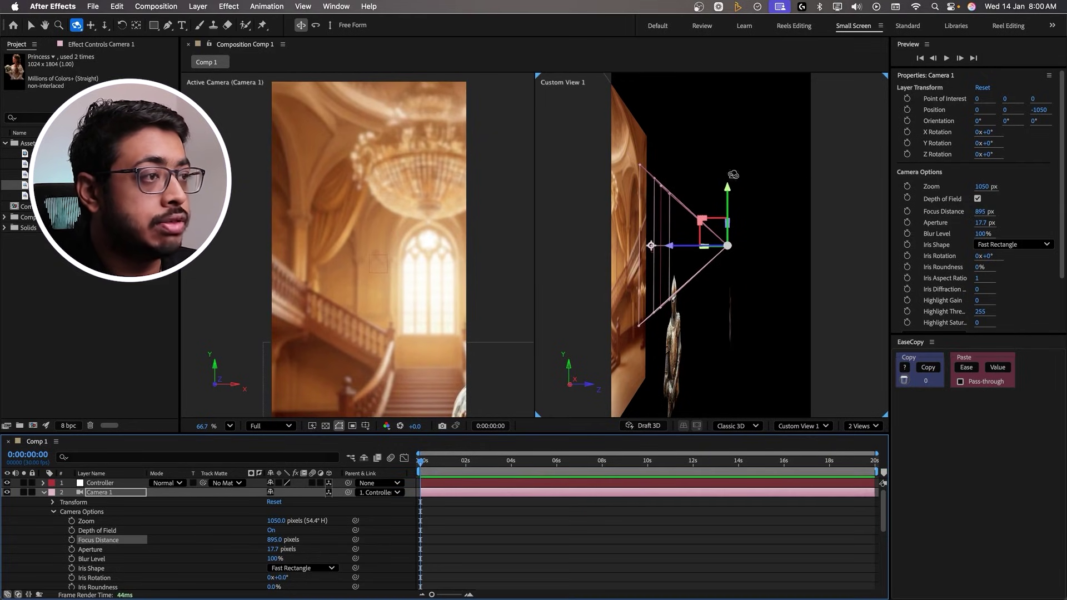
left_click(71, 540)
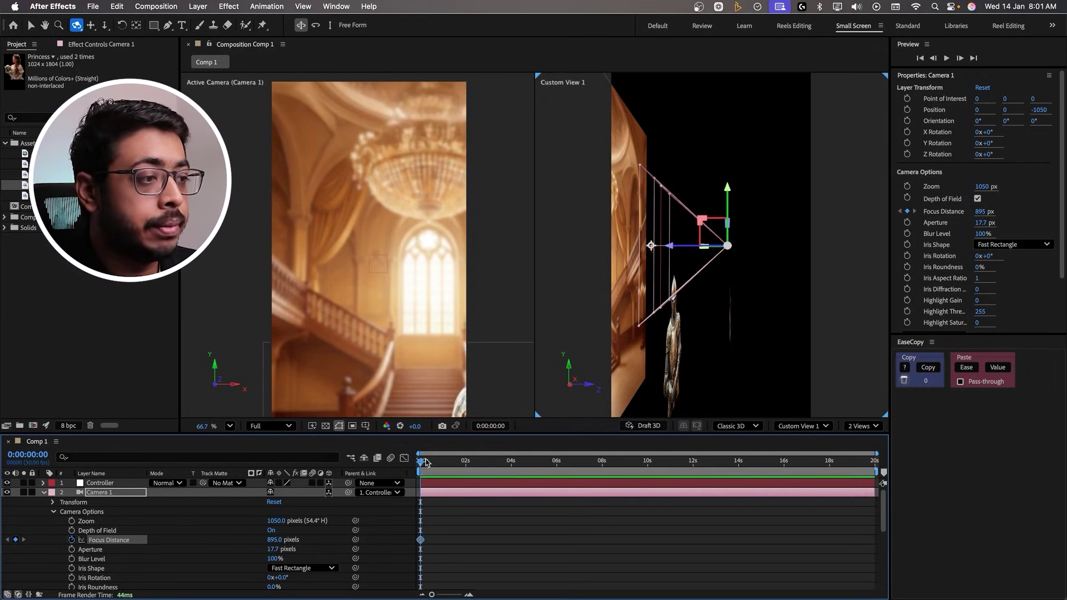
left_click_drag(421, 465, 466, 461)
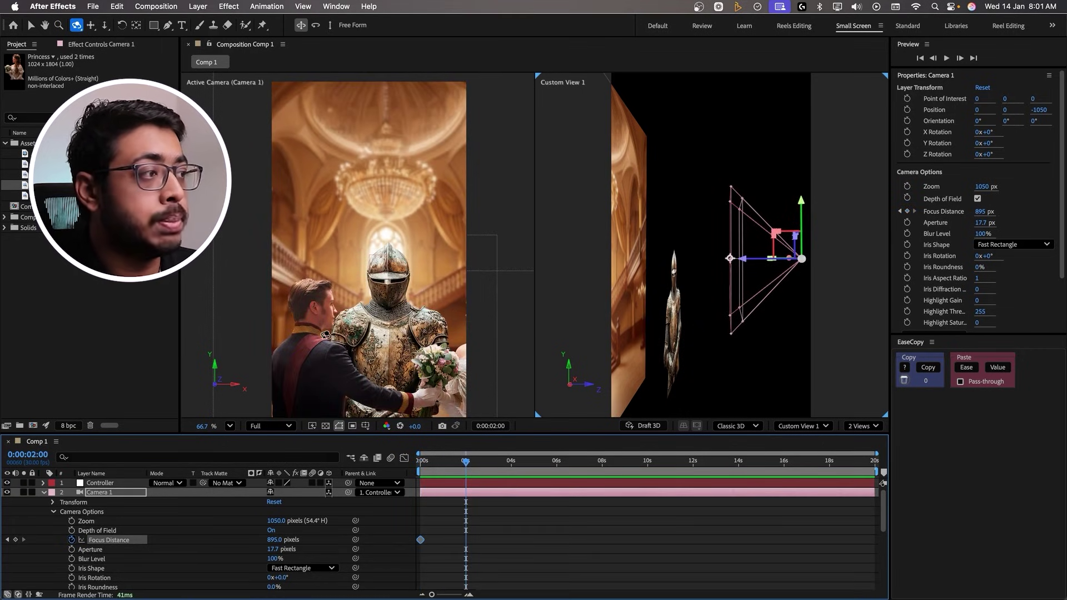
left_click_drag(729, 317, 695, 307)
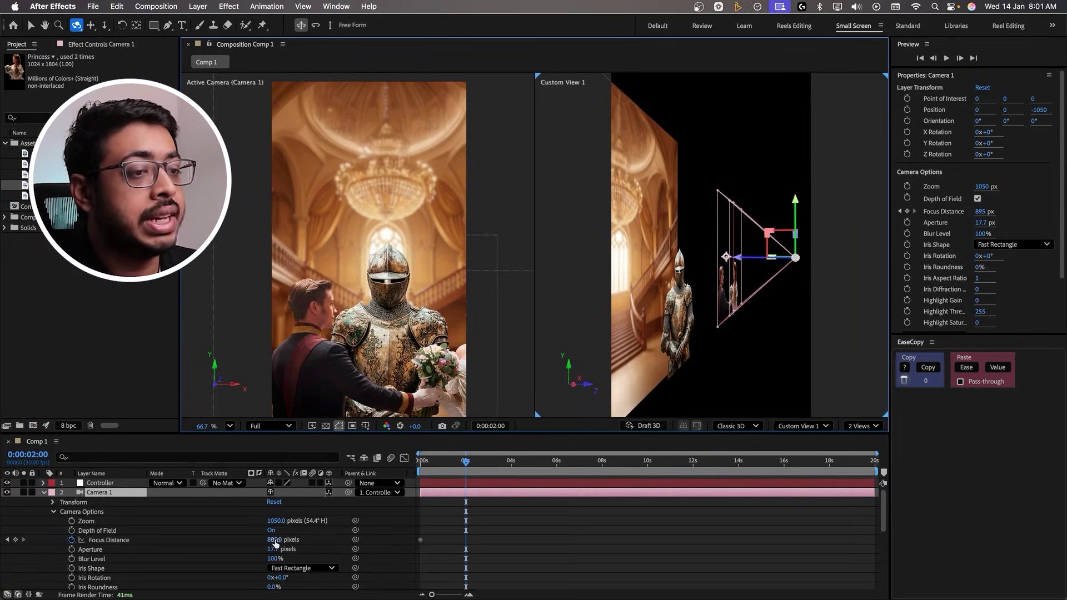
left_click_drag(276, 542, 122, 540)
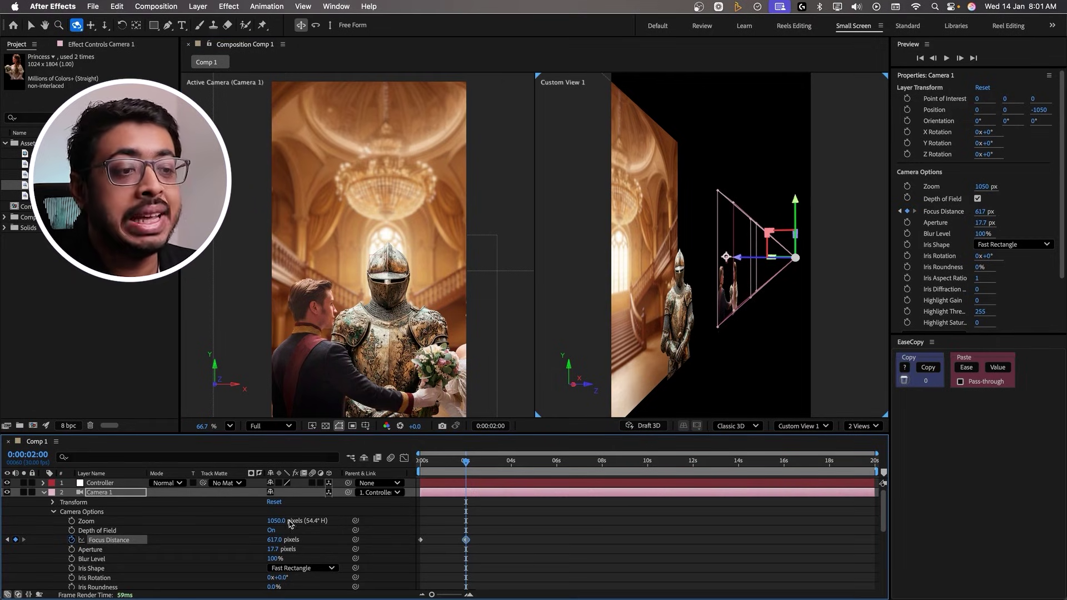
Set Aperture to 73.7 px, refine focus to 684 px on the knight, and compare.
left_click_drag(270, 551, 303, 549)
double_click(397, 332)
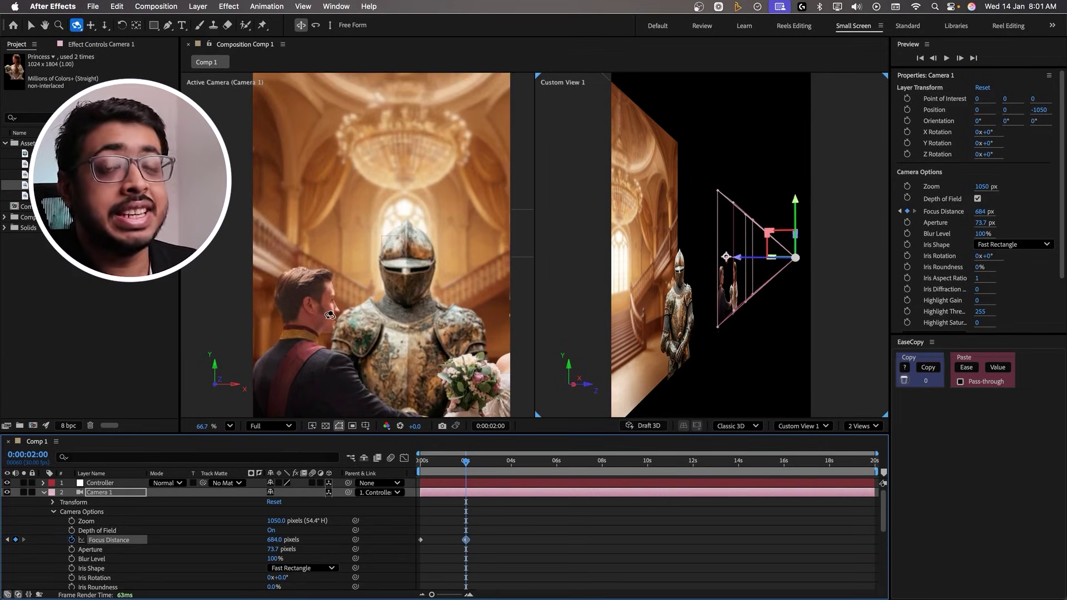
left_click_drag(331, 315, 437, 292)
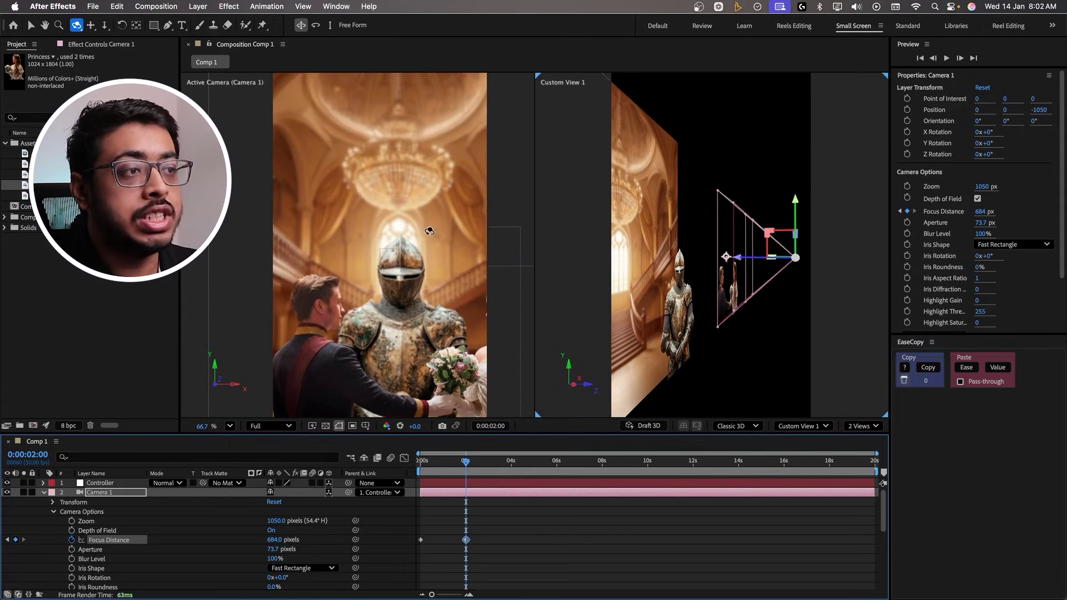
left_click(268, 531)
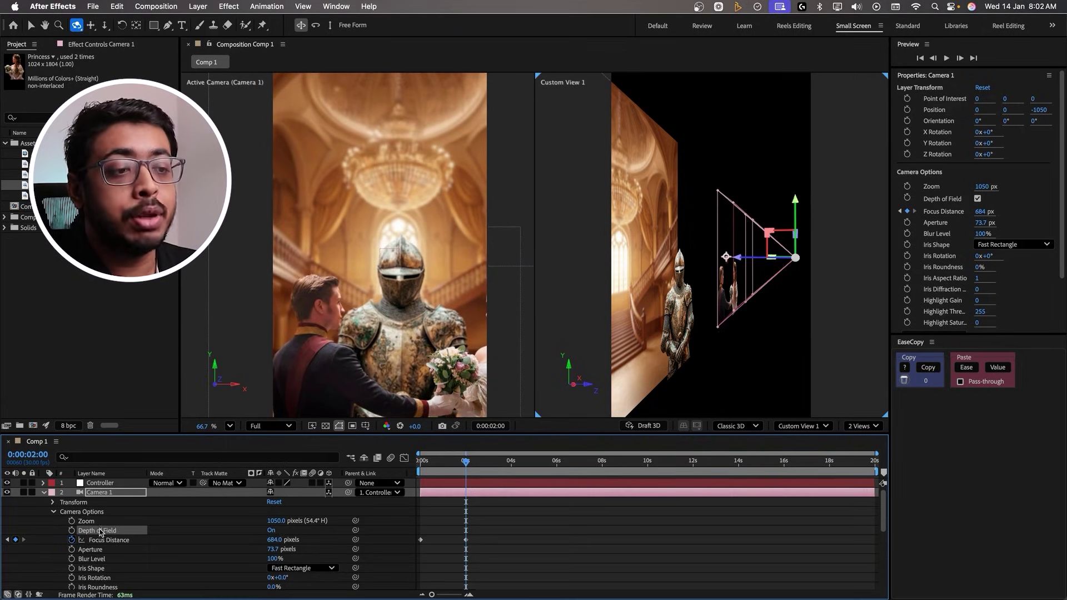
left_click(272, 531)
left_click(272, 531)
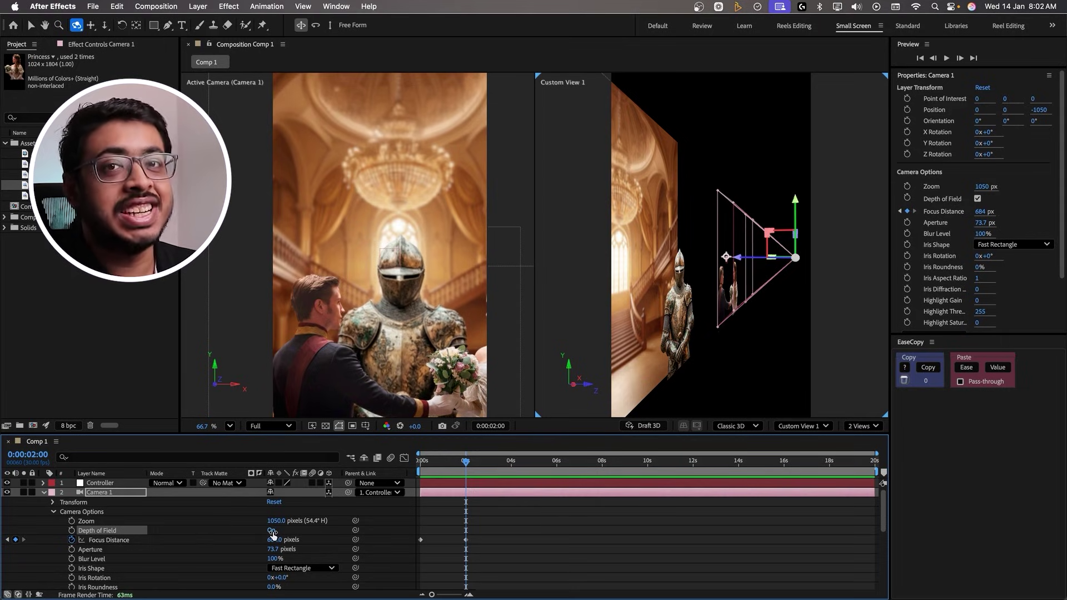
mouse_move(438, 476)
left_mouse_down()
mouse_move(418, 476)
mouse_move(458, 477)
mouse_move(419, 481)
left_mouse_up()
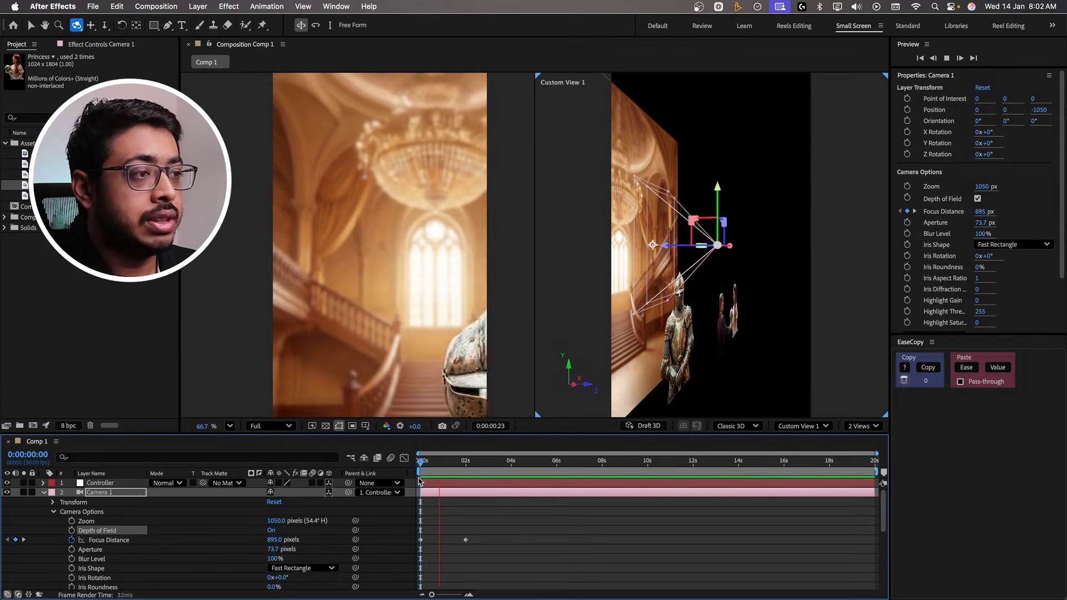
Add a Controller Position keyframe at 465,960,0 and retime the push keyframes, starting at 2:00.
key("space")
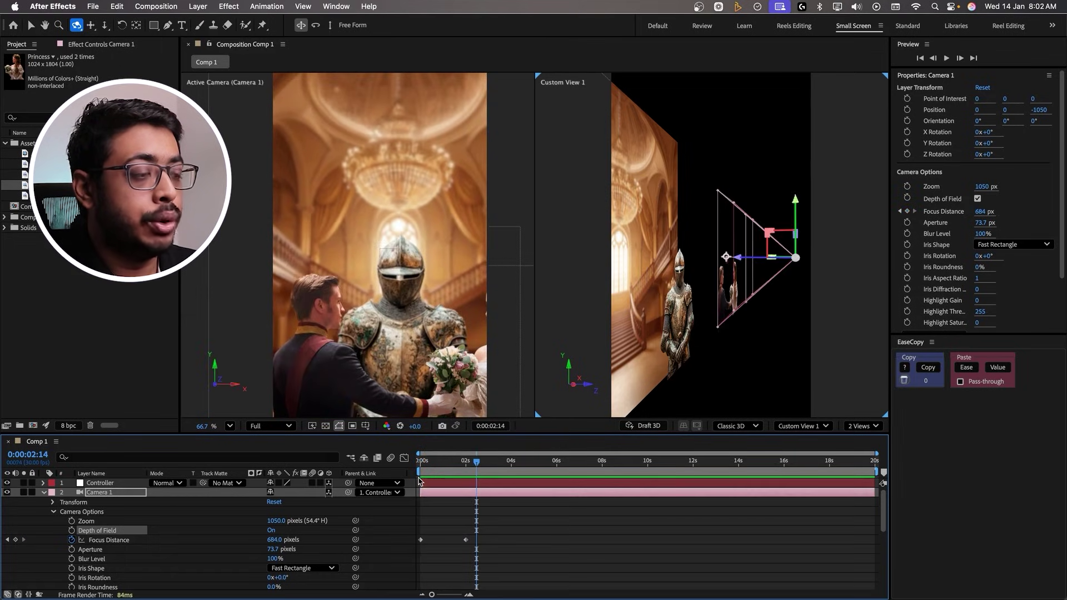
key("j")
left_click(468, 594)
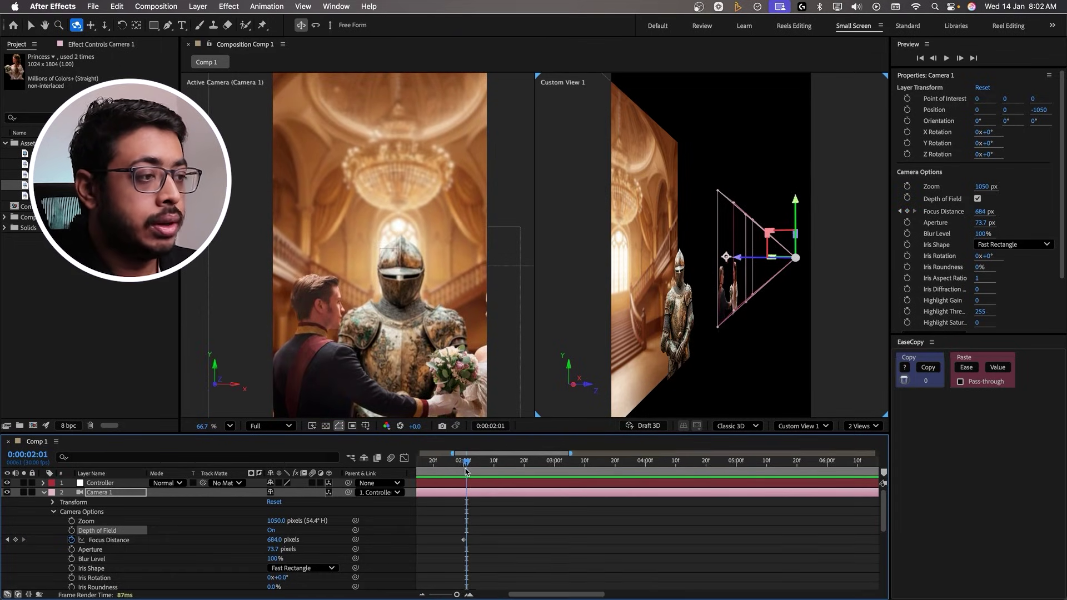
left_click_drag(466, 467, 511, 467)
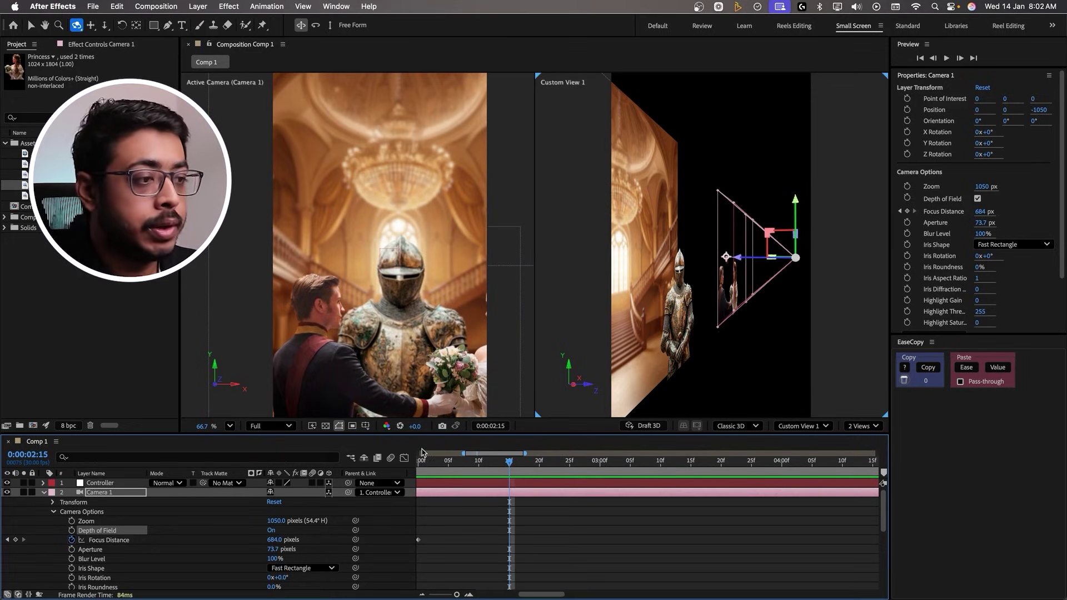
left_click(103, 483)
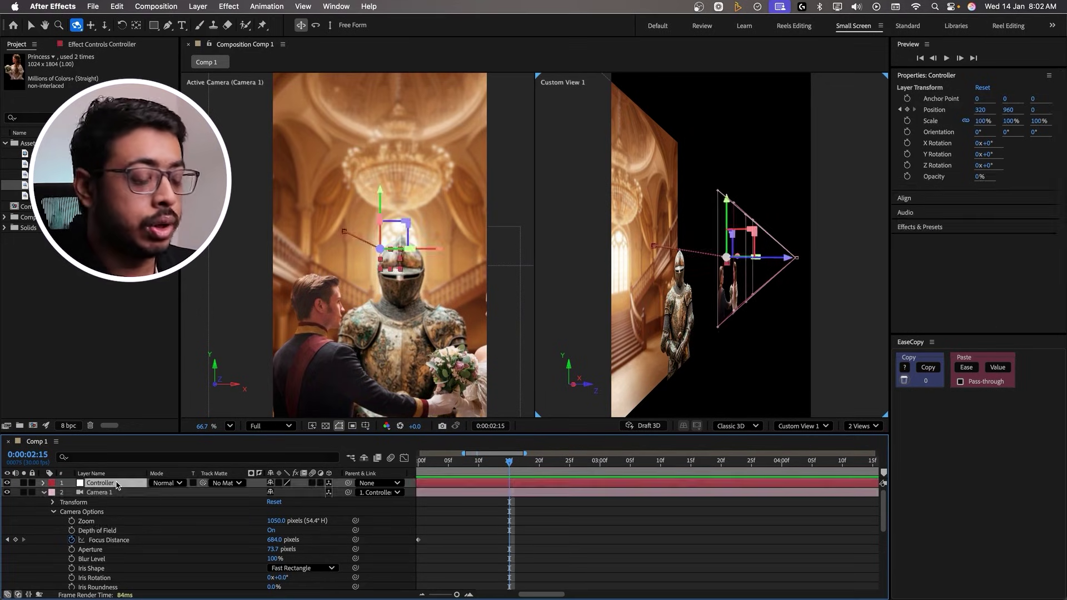
key("p")
left_click_drag(273, 492, 351, 487)
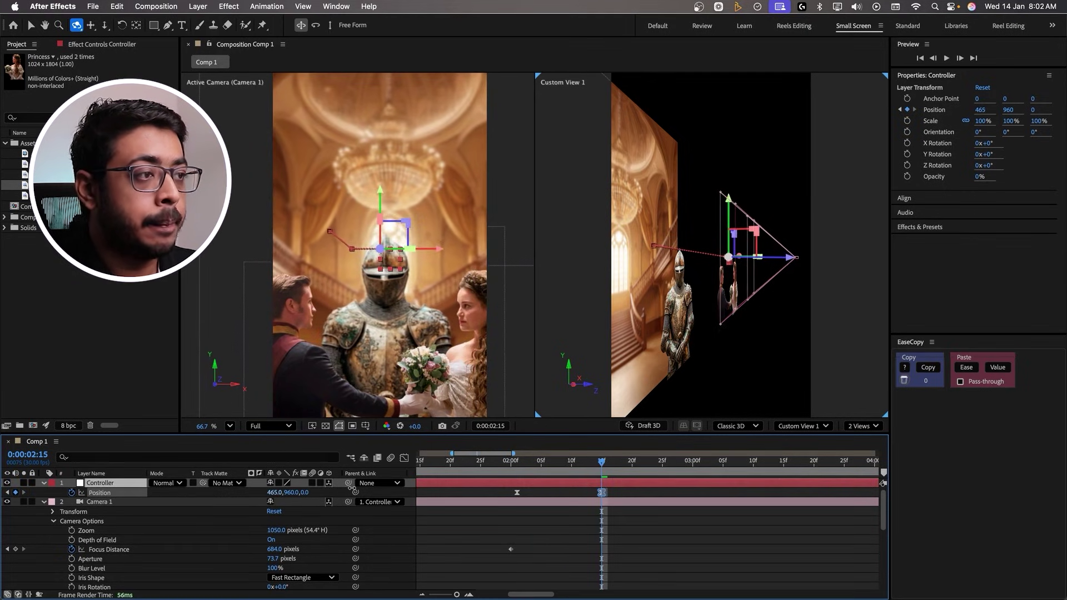
left_click(515, 470)
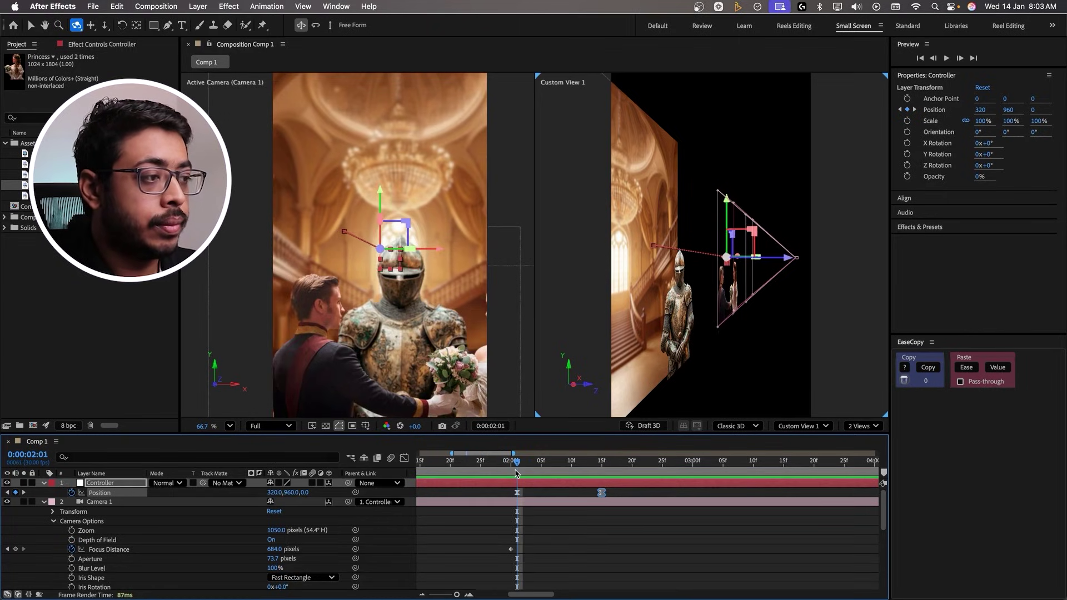
left_click_drag(516, 493, 511, 492)
key("space")
key("space")
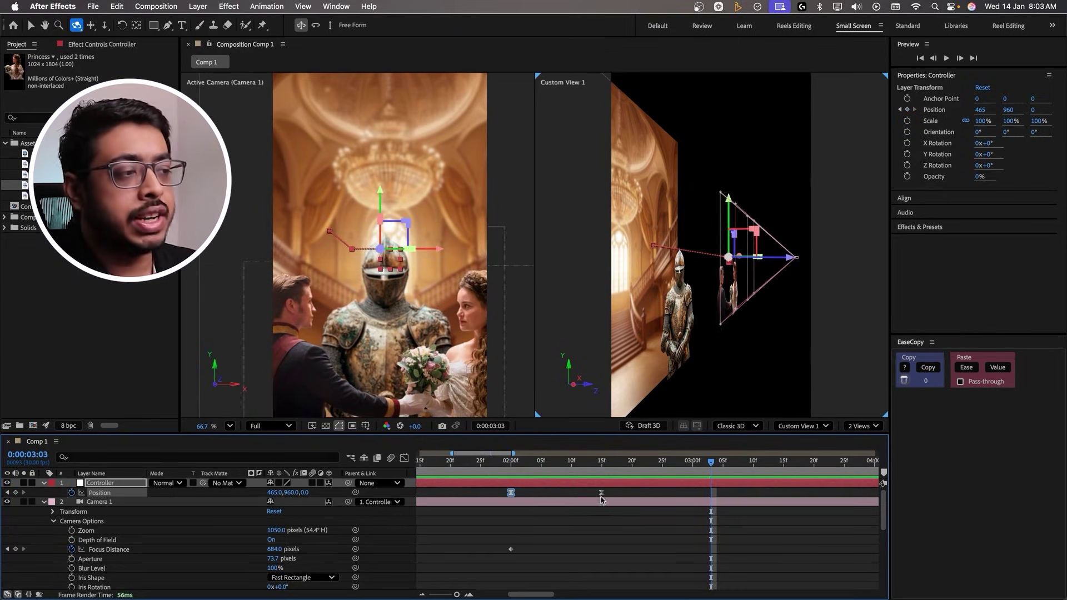
left_click_drag(603, 495, 698, 493)
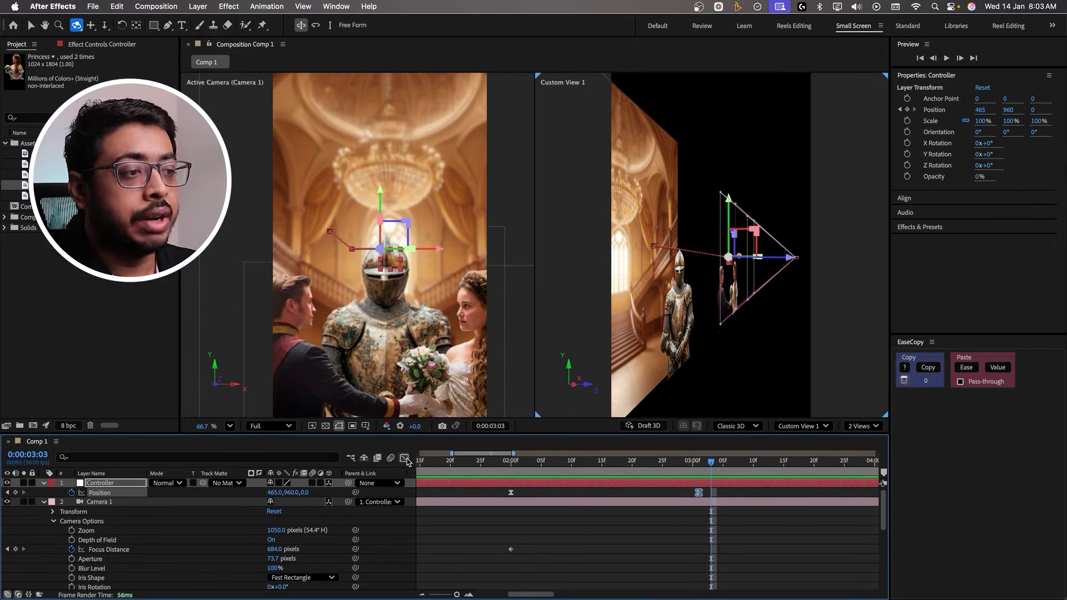
Lengthen the ease on the first and last Position keyframes in the Graph Editor and preview.
left_click(405, 459)
left_click_drag(542, 567, 565, 566)
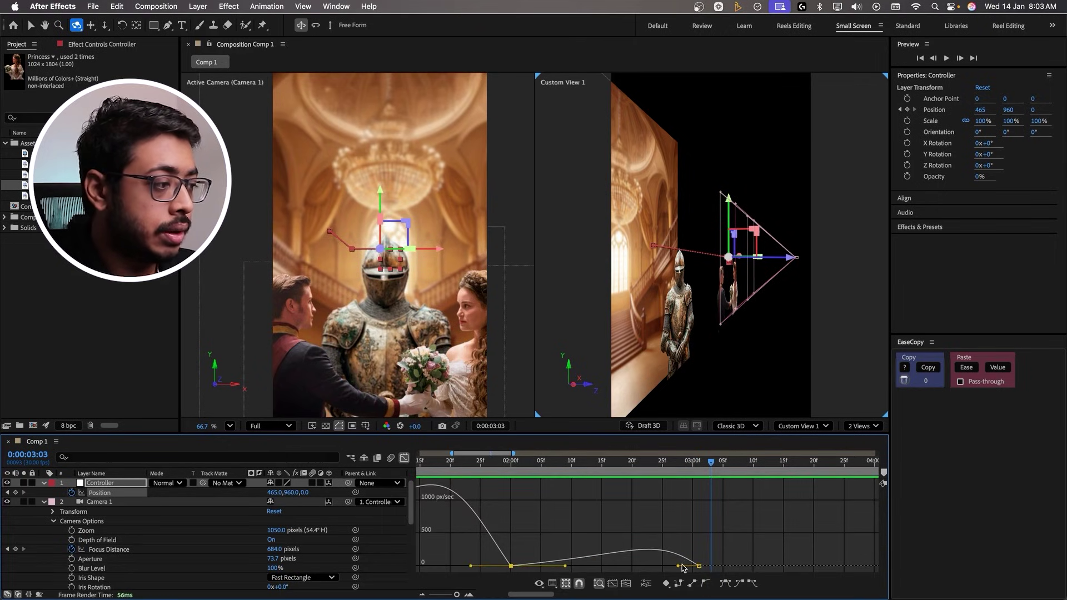
left_click_drag(679, 567, 645, 567)
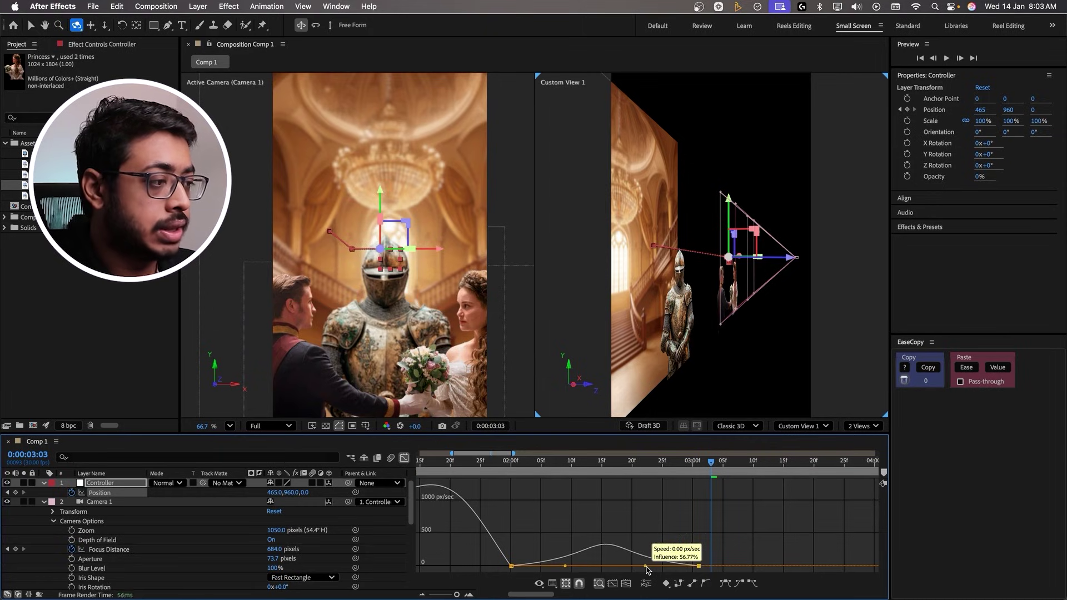
left_click(500, 469)
key("space")
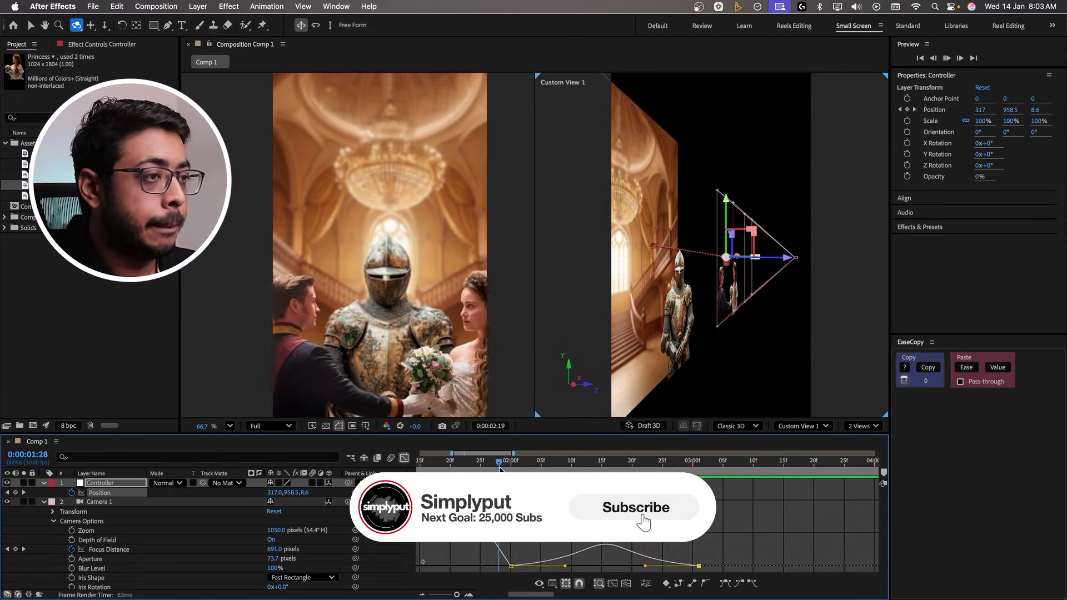
left_click(404, 458)
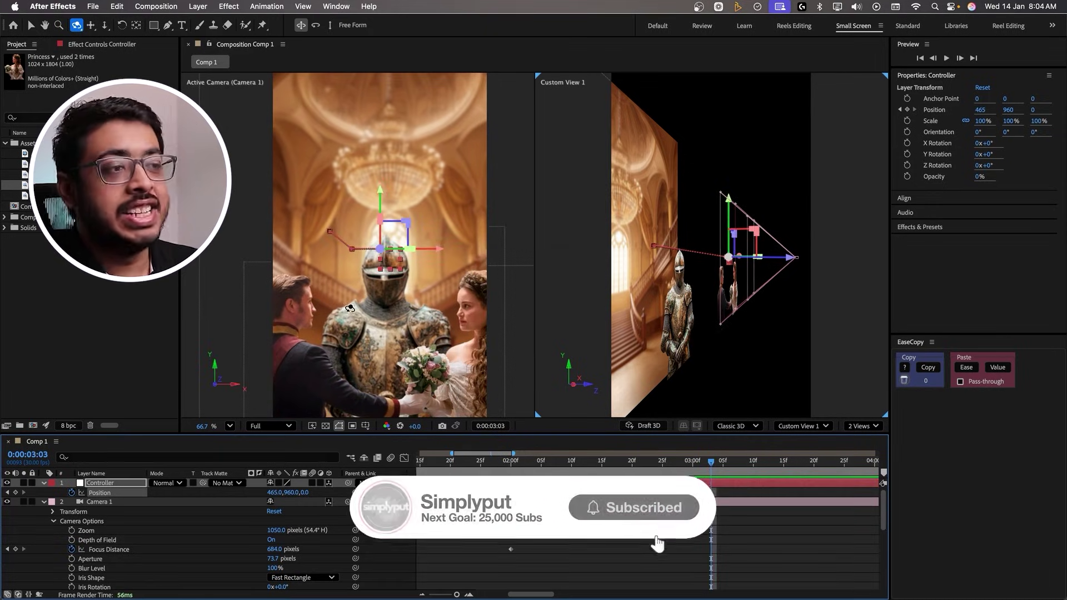
key("super+t")
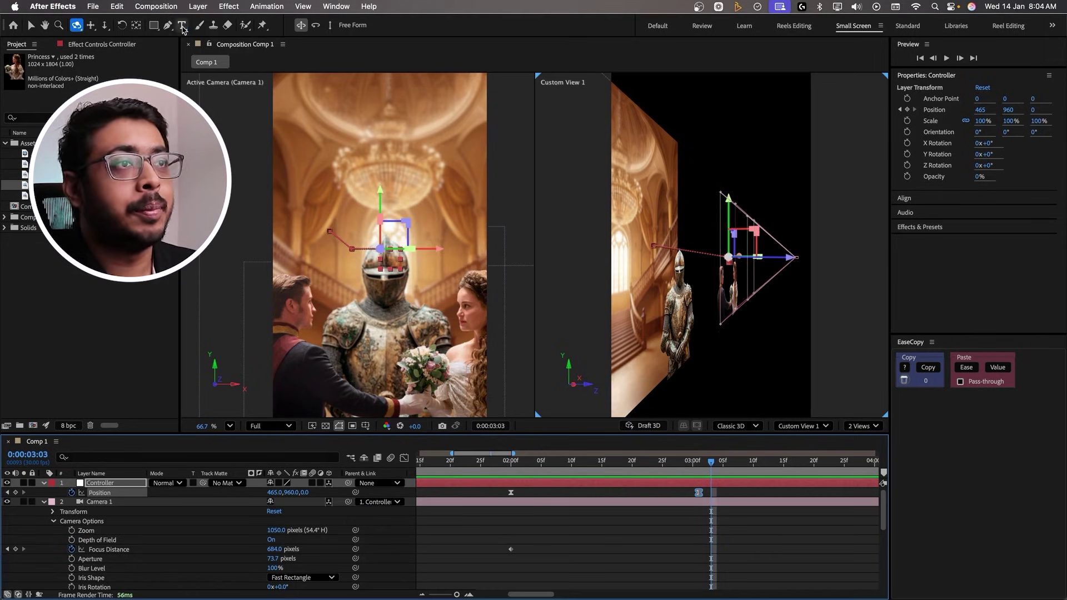
Create a 3D 'Forever?' text layer and raise it to 277.6,1303.2 between the prince and knight.
left_click(336, 323)
type("Forever?")
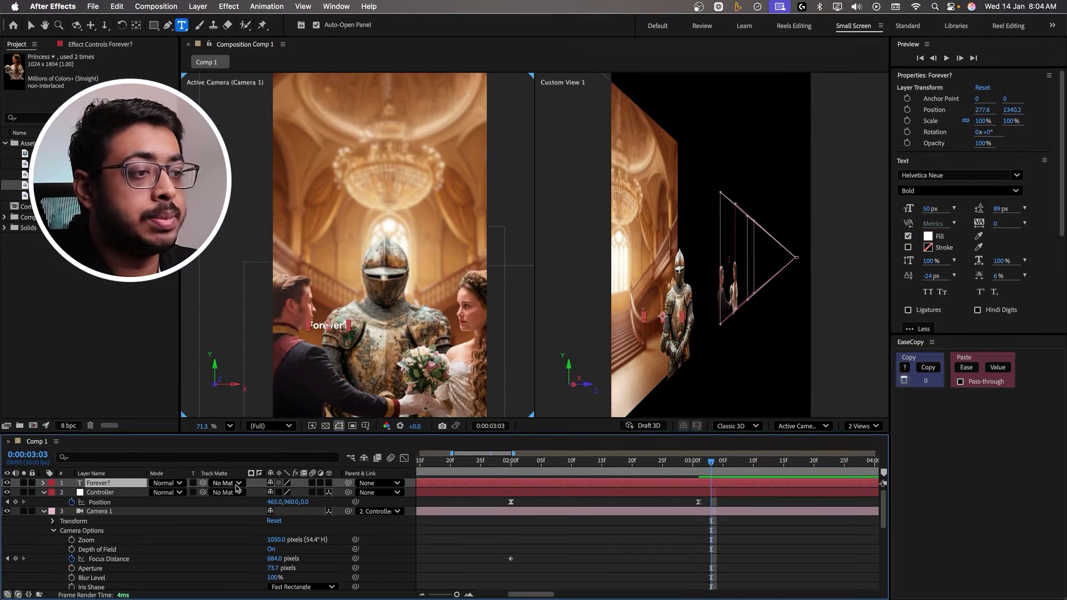
left_click(328, 483)
key("v")
key("p")
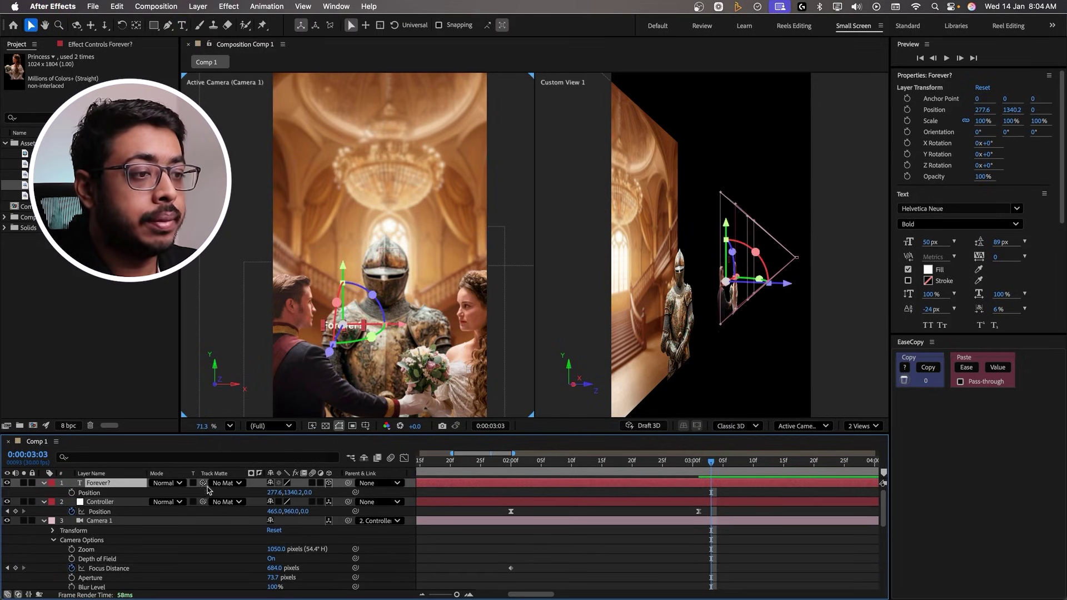
left_click_drag(293, 492, 265, 505)
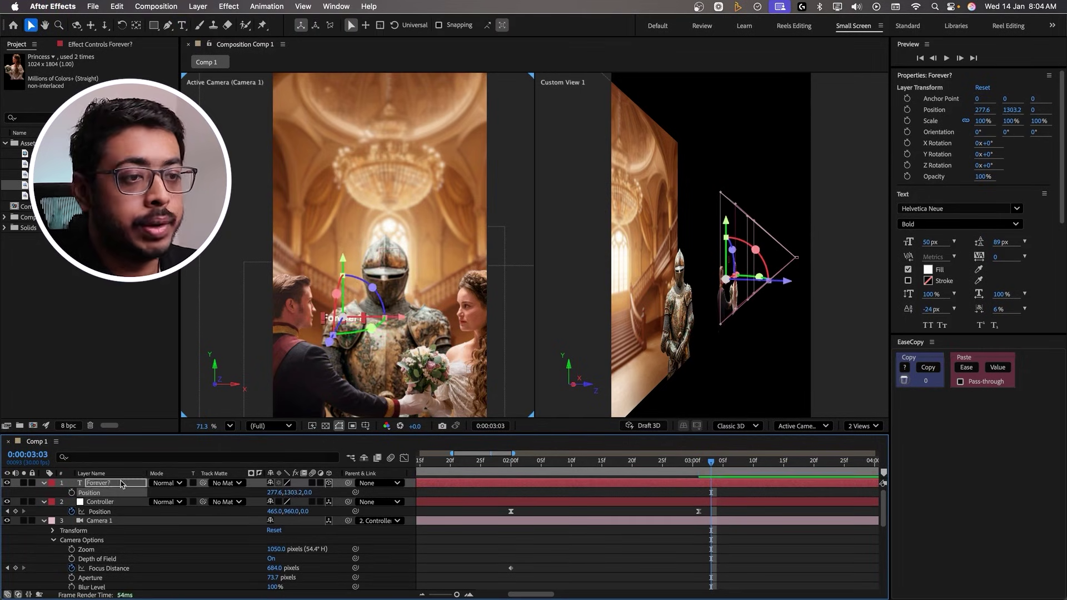
left_click(43, 487)
left_click(44, 488)
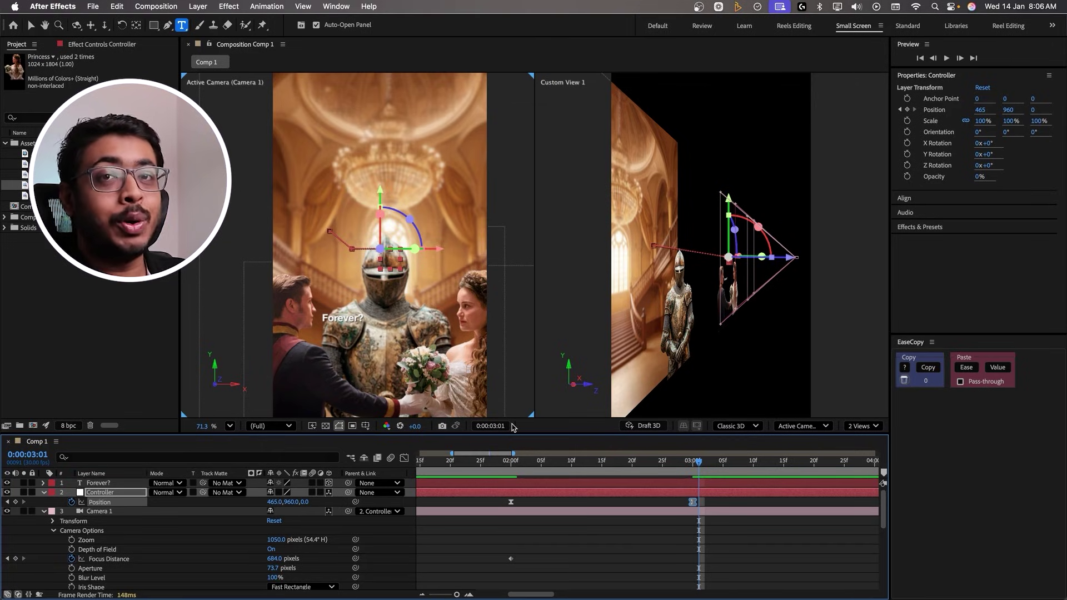
Keyframe Camera 1's Blur Level at 100% at 2:00, 143% at 2:15, and 100% at 3:00.
left_click(512, 462)
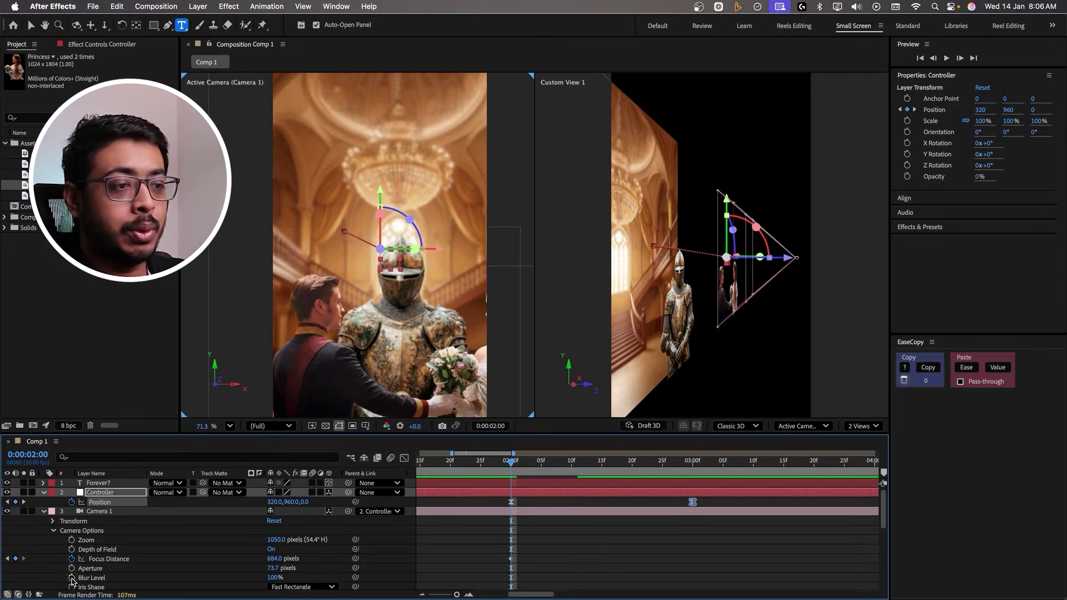
left_click(72, 578)
left_click(601, 461)
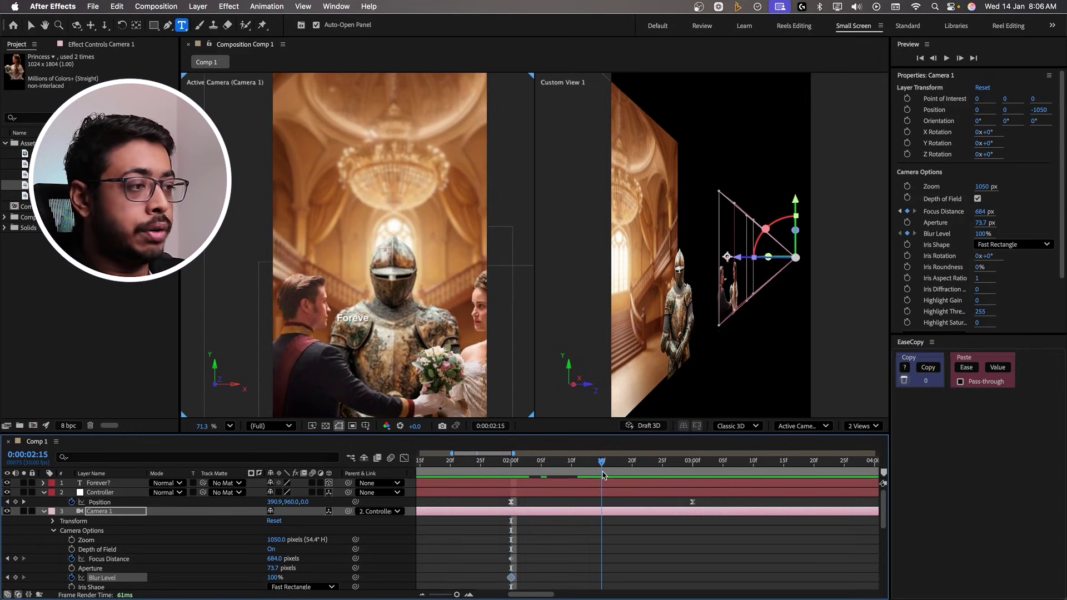
left_click_drag(275, 580, 292, 578)
left_click_drag(605, 472, 692, 473)
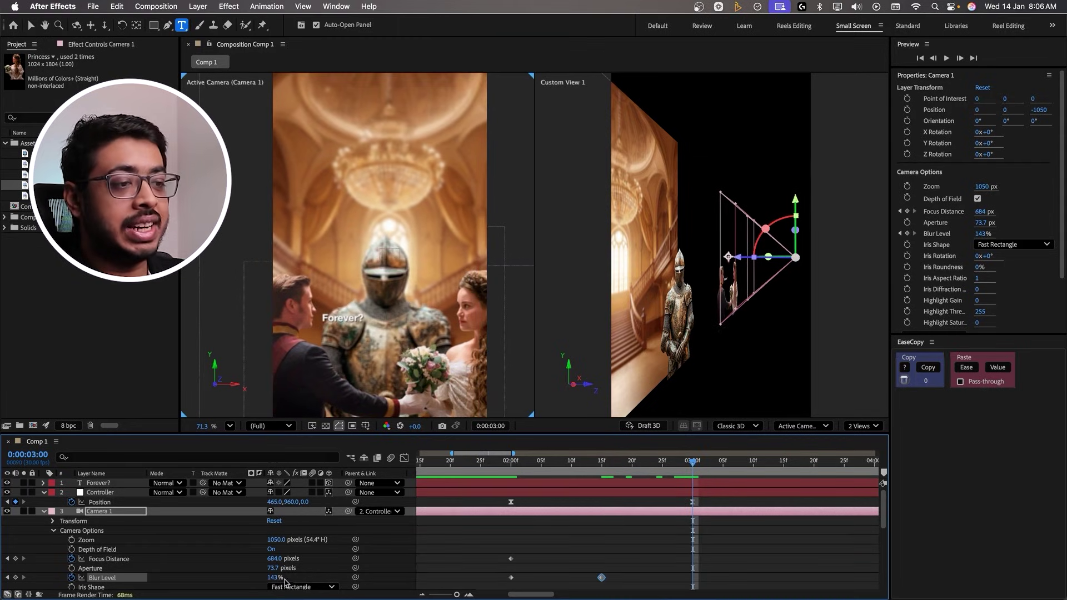
left_click(275, 578)
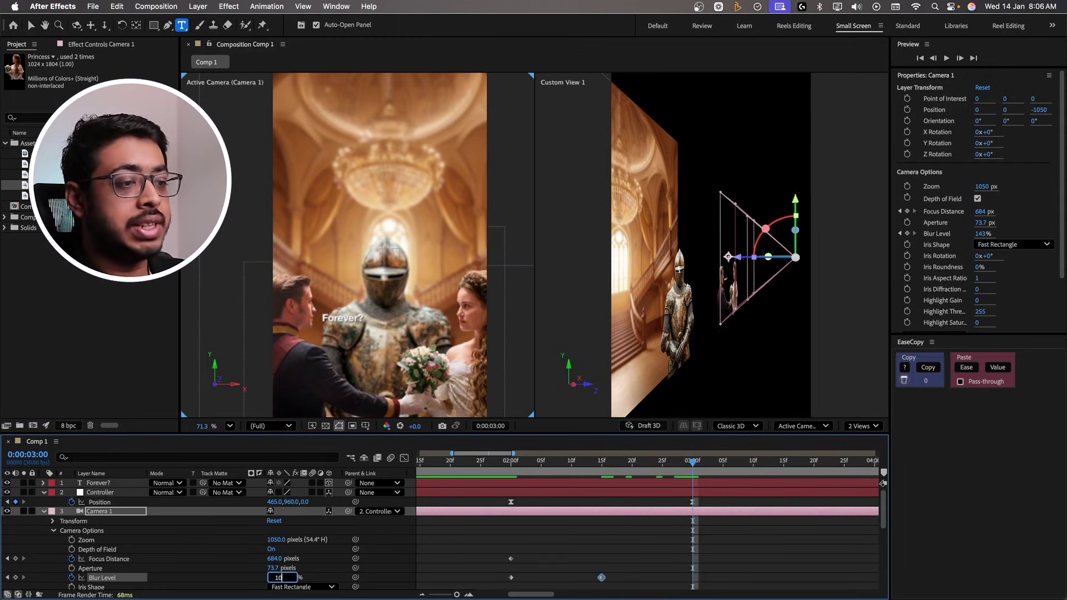
key("Return")
left_click(510, 461)
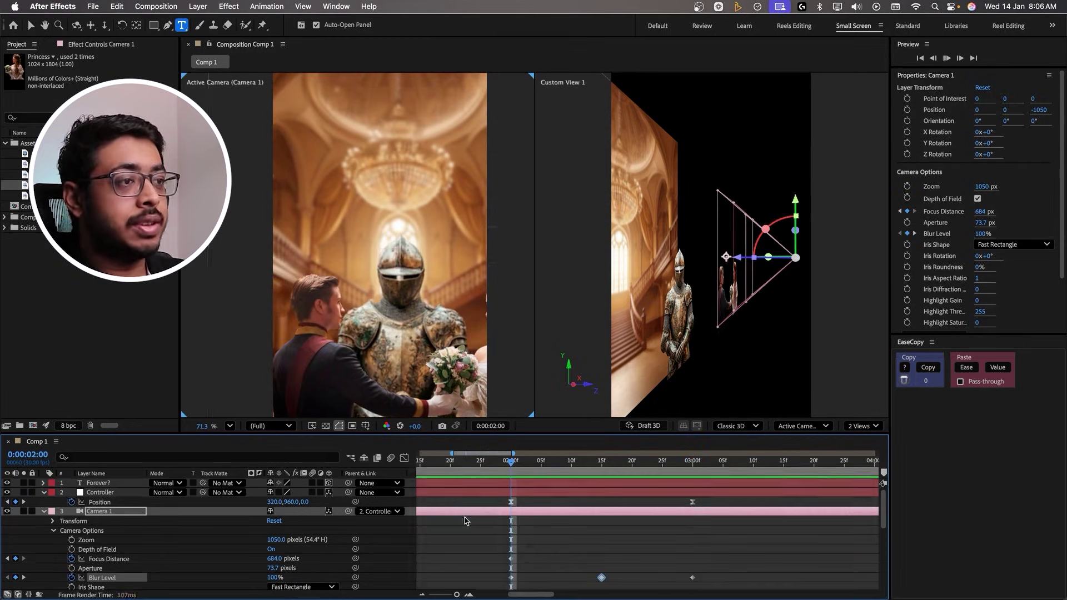
key("space")
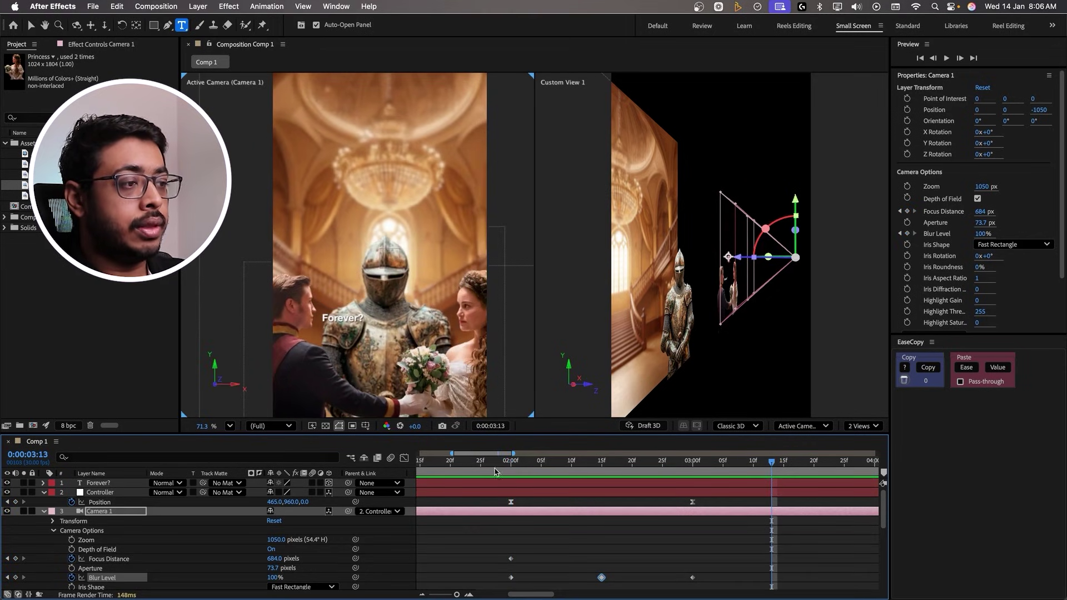
key("j")
key("minus")
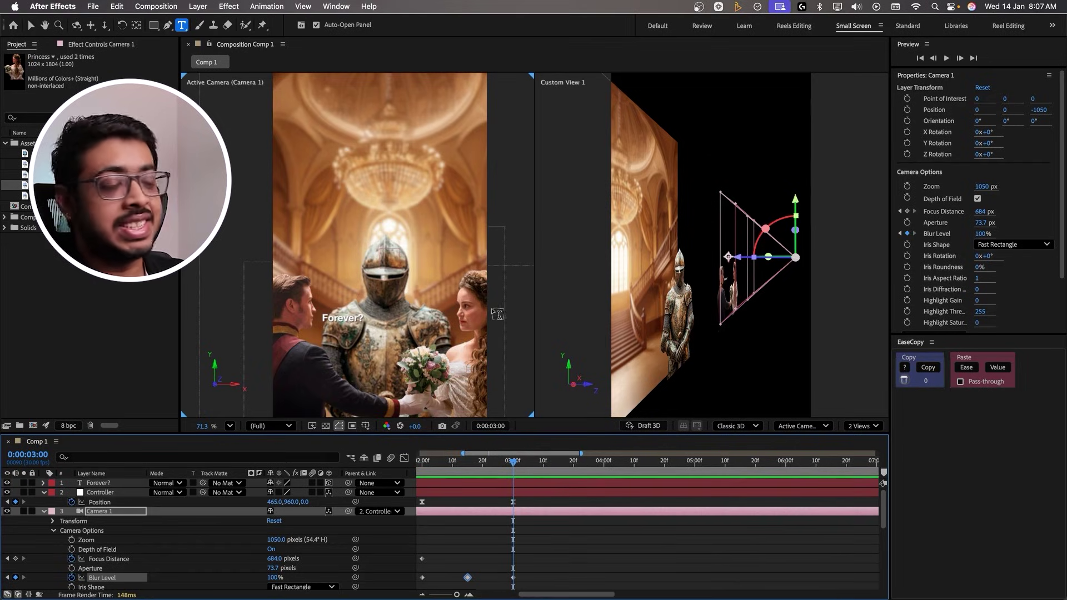
Add a 6:00 Controller Position keyframe at 690,960,116, drifting right and pushing in.
left_click(513, 502)
left_click_drag(513, 467, 785, 463)
left_click_drag(271, 502, 386, 502)
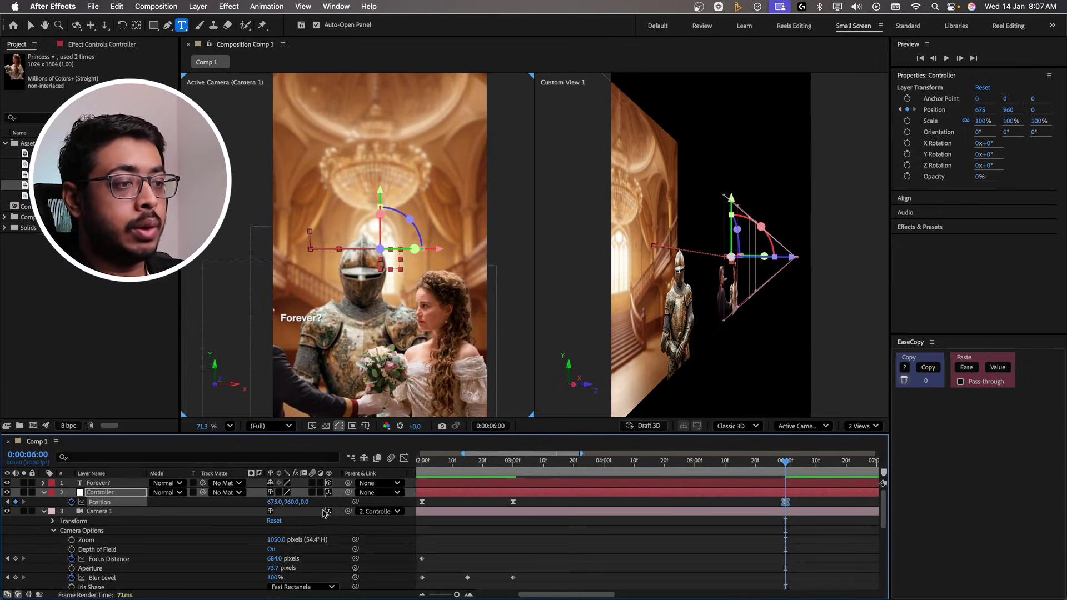
left_click_drag(303, 503, 355, 501)
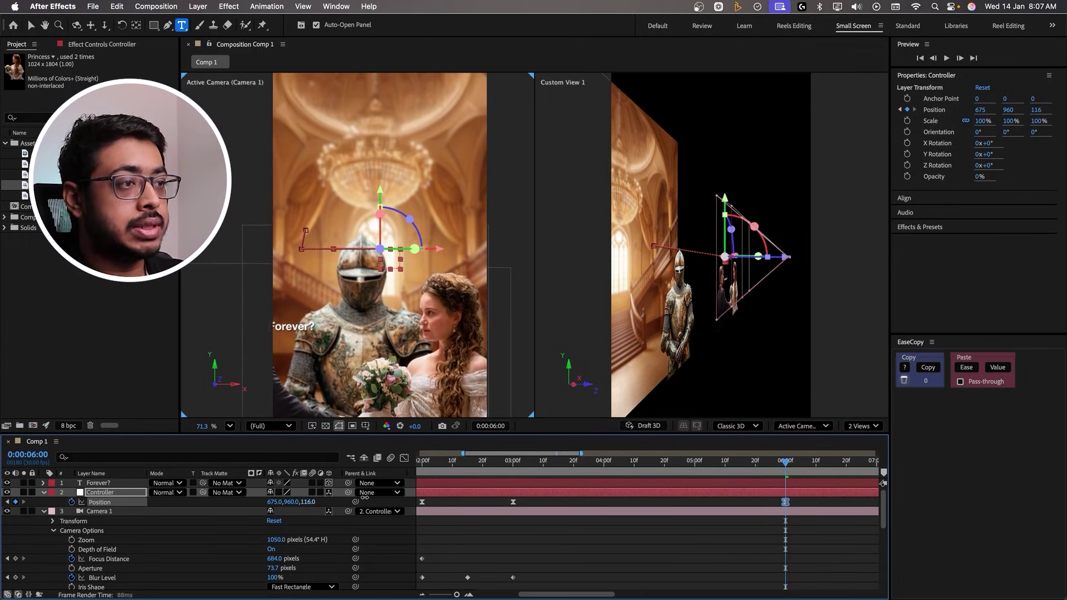
Preview the extended camera move and check its speed curve in the Graph Editor.
left_click(517, 461)
left_click(676, 461)
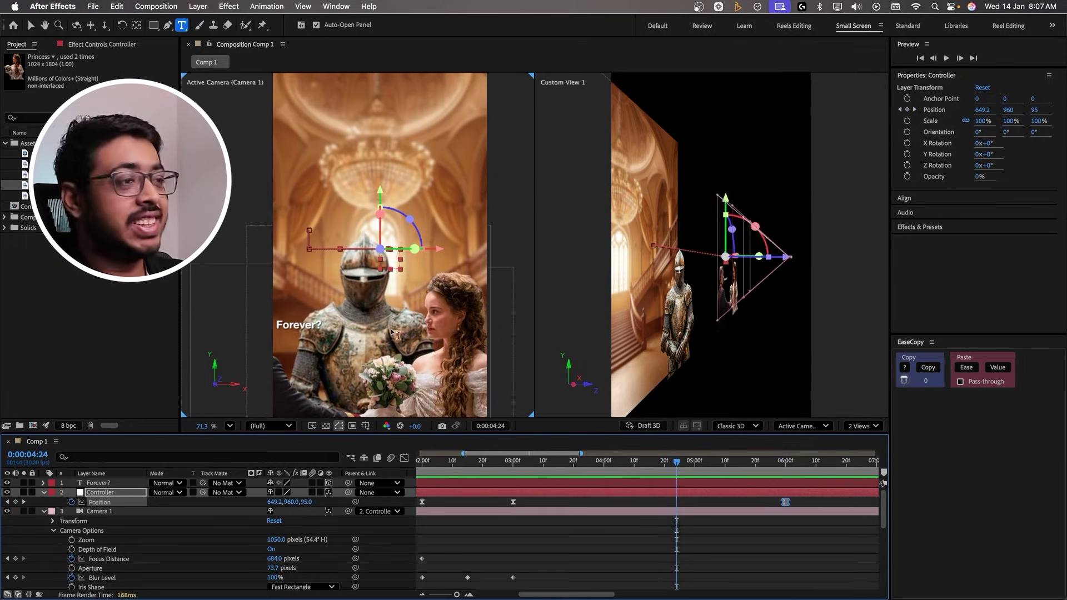
key("space")
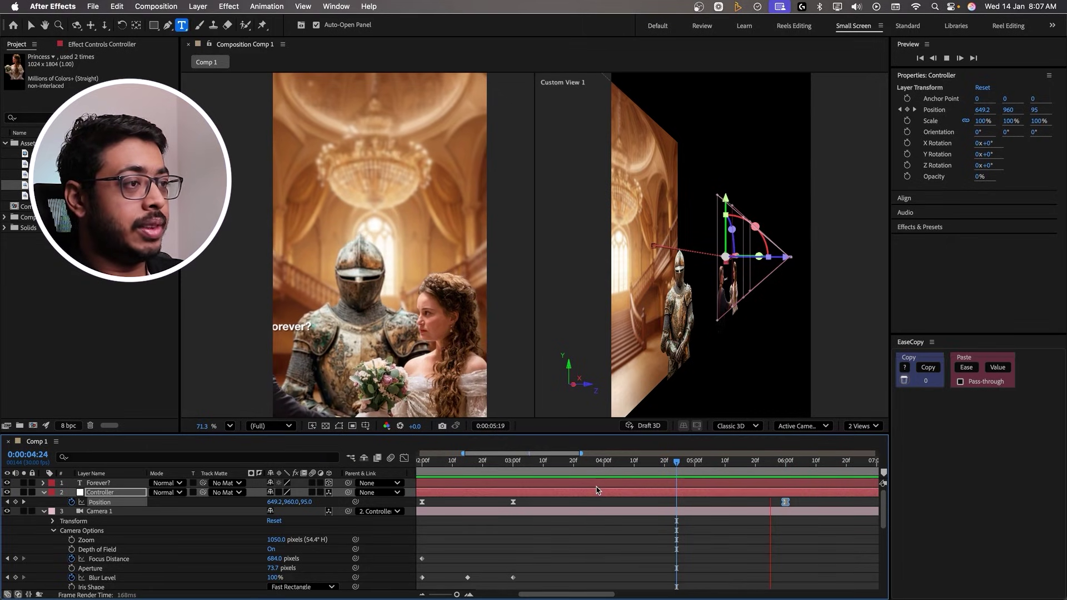
key("space")
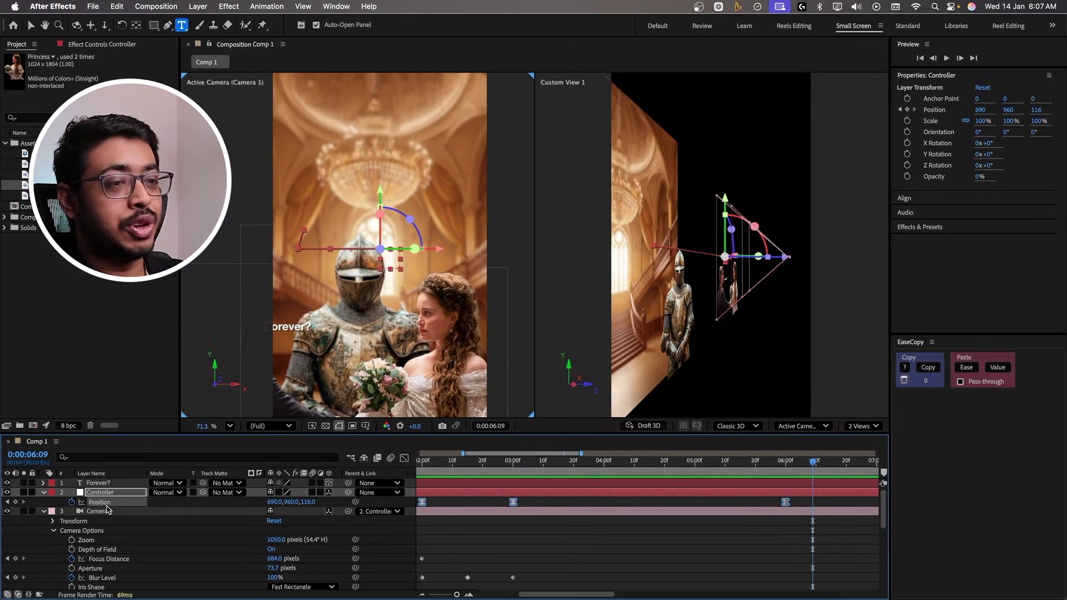
left_click(403, 457)
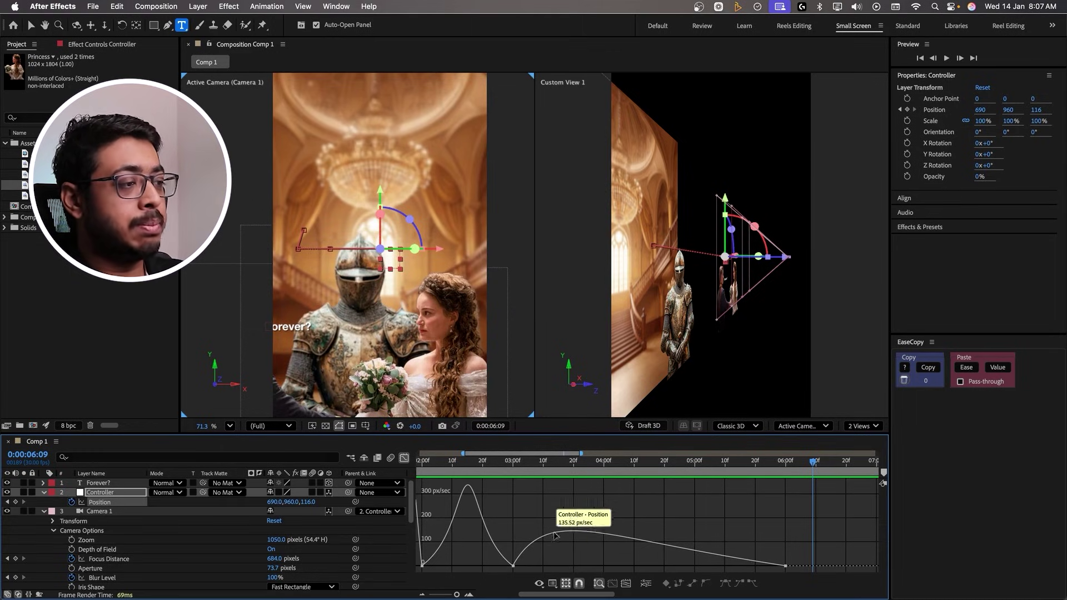
left_click(493, 468)
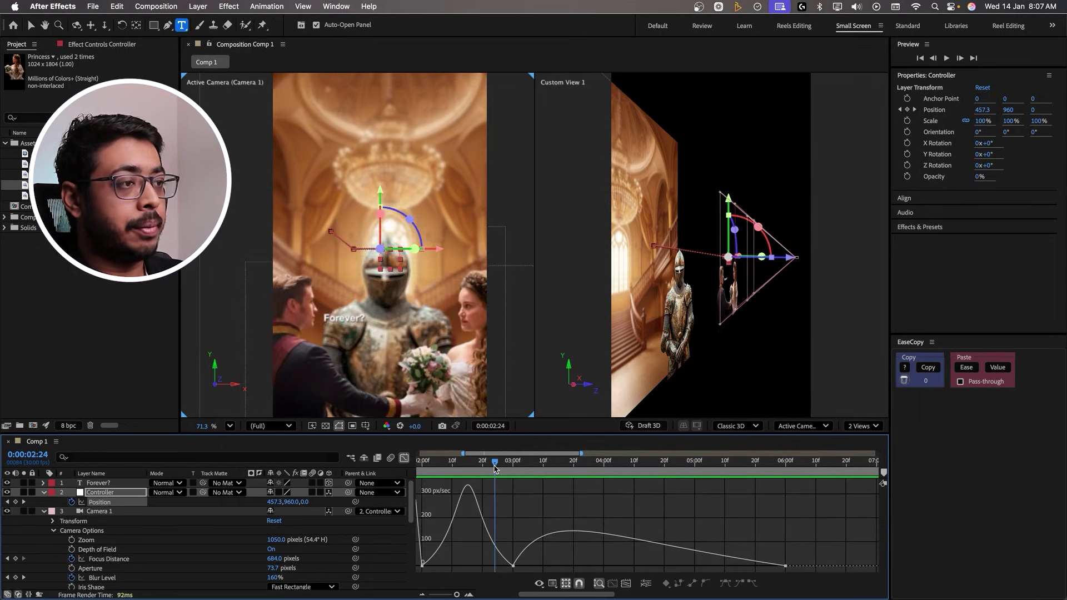
key("space")
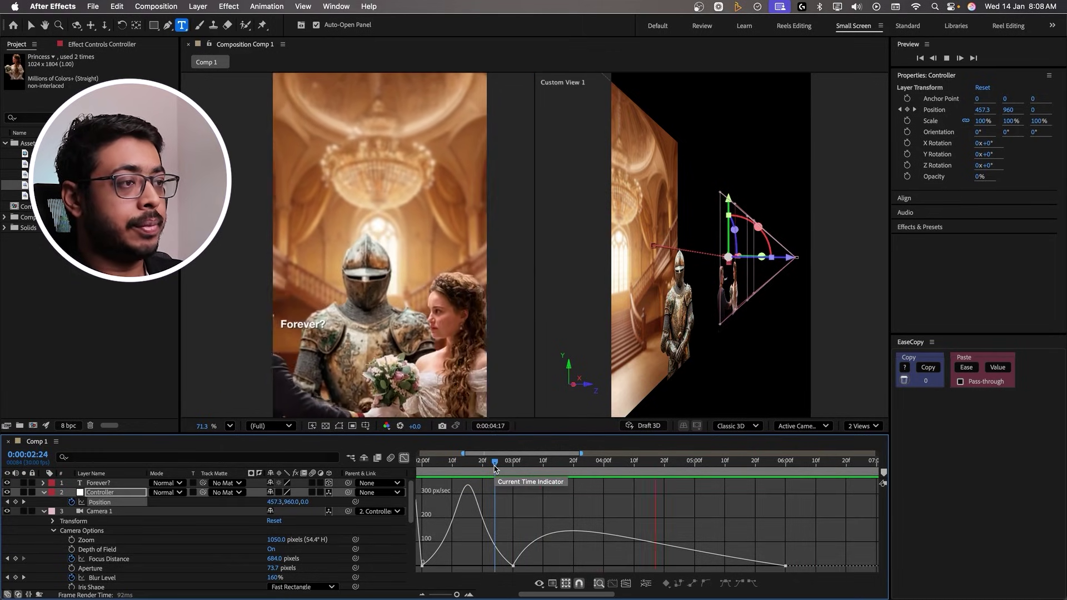
key("space")
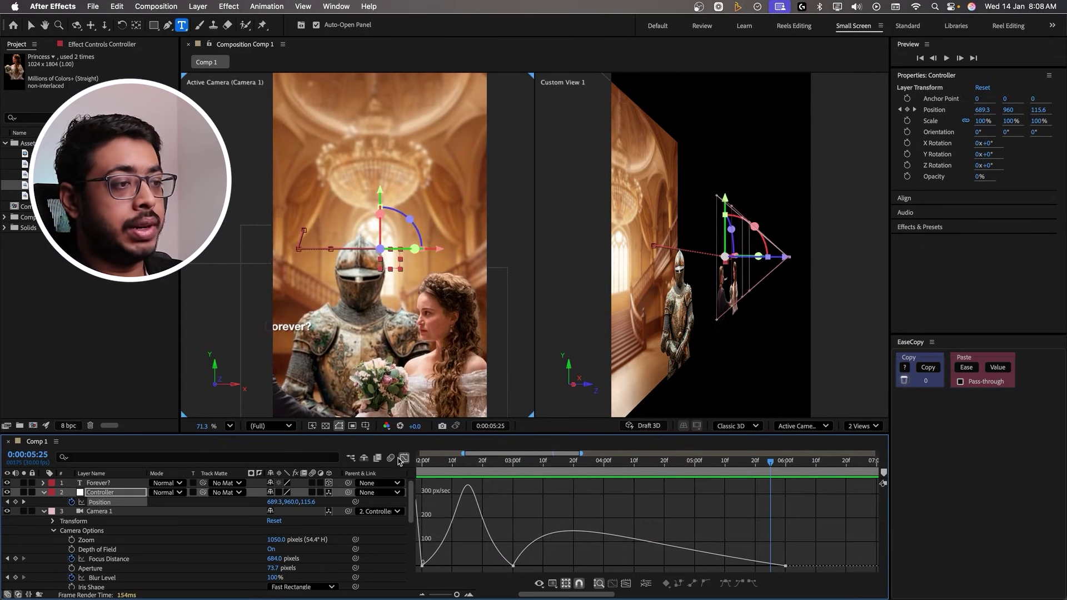
left_click(398, 461)
left_click(598, 468)
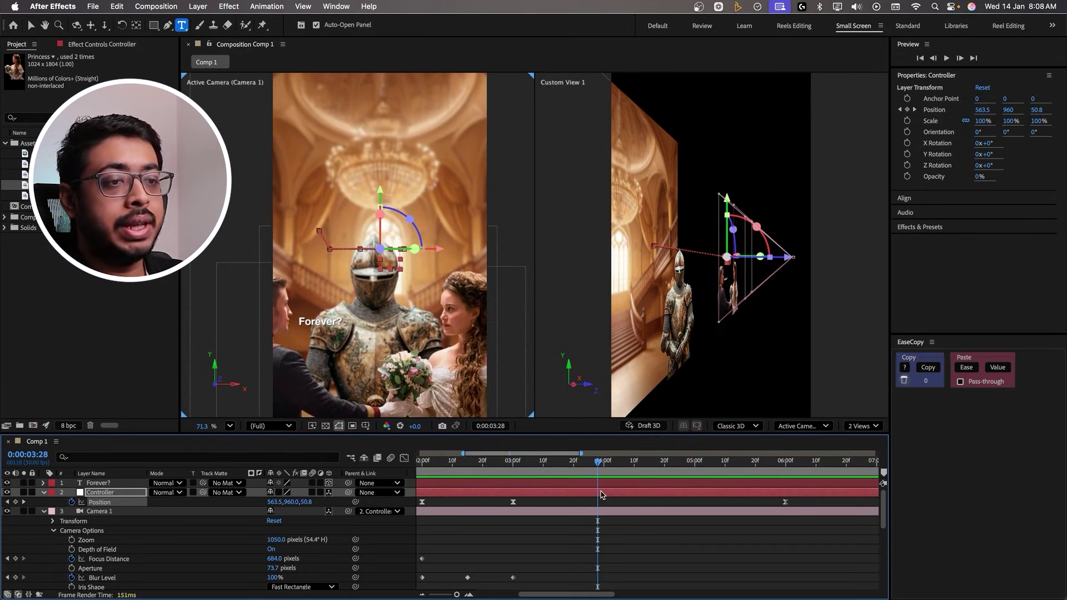
Fade the Forever? text from 100% to 0% opacity between 3:28 and 4:21.
left_click(601, 483)
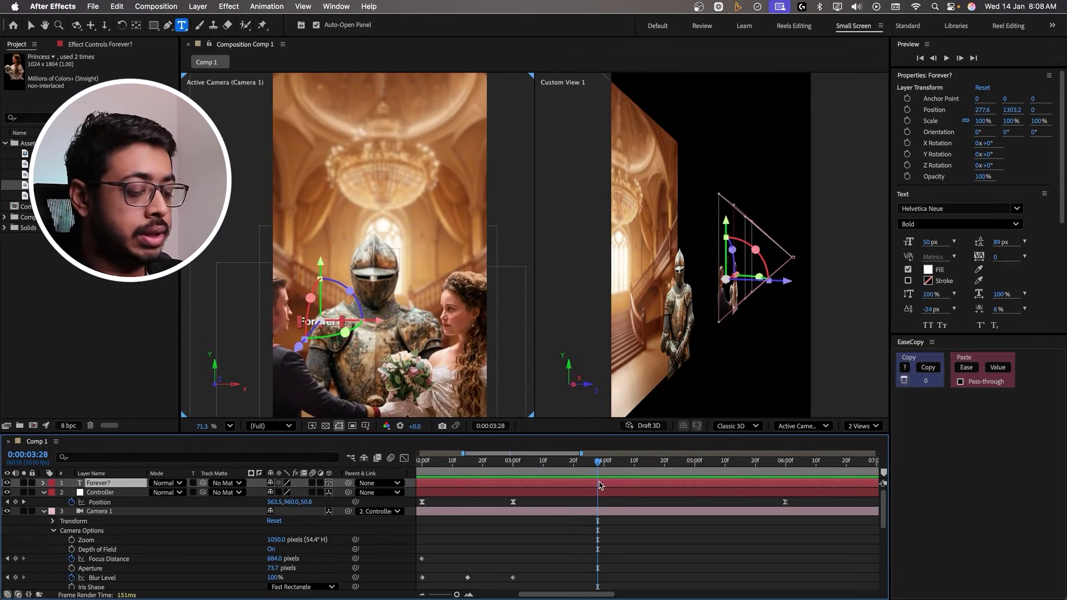
key("alt+shift+t")
key("space")
key("space")
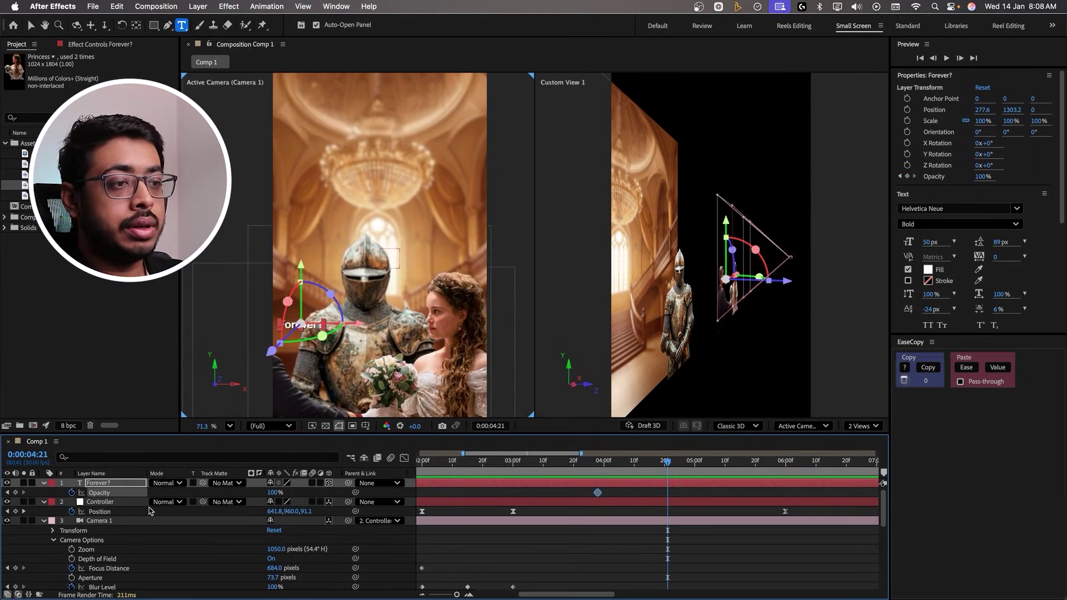
left_click_drag(272, 493, 126, 494)
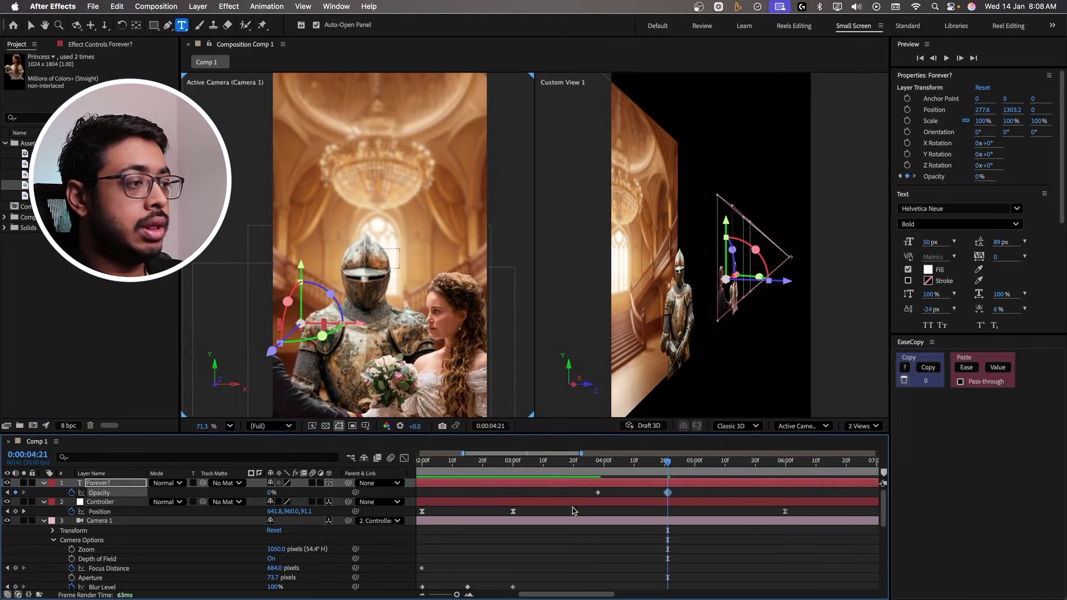
left_click(597, 473)
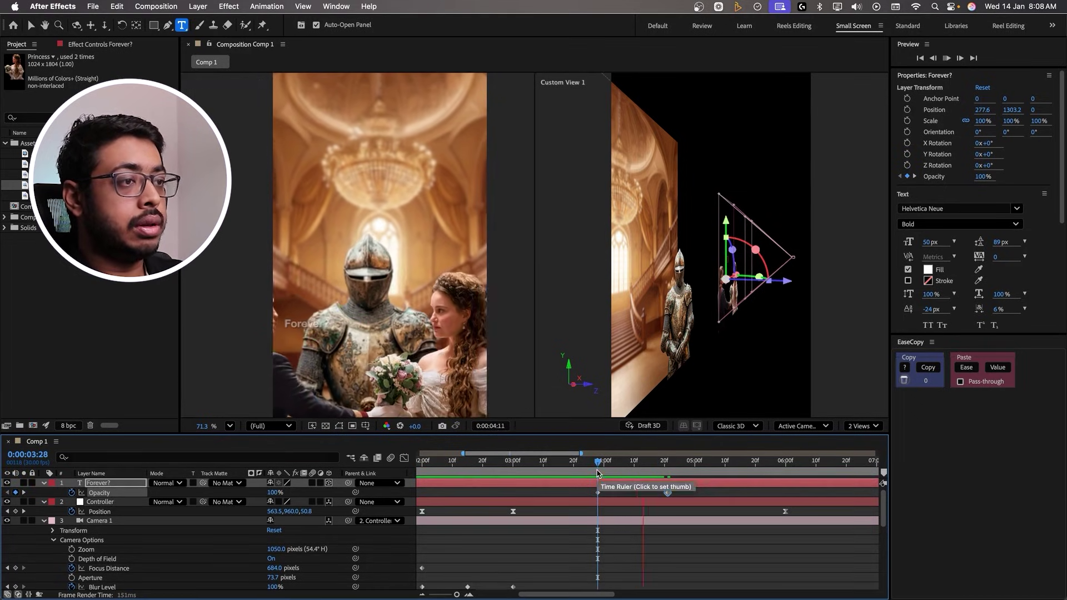
key("space")
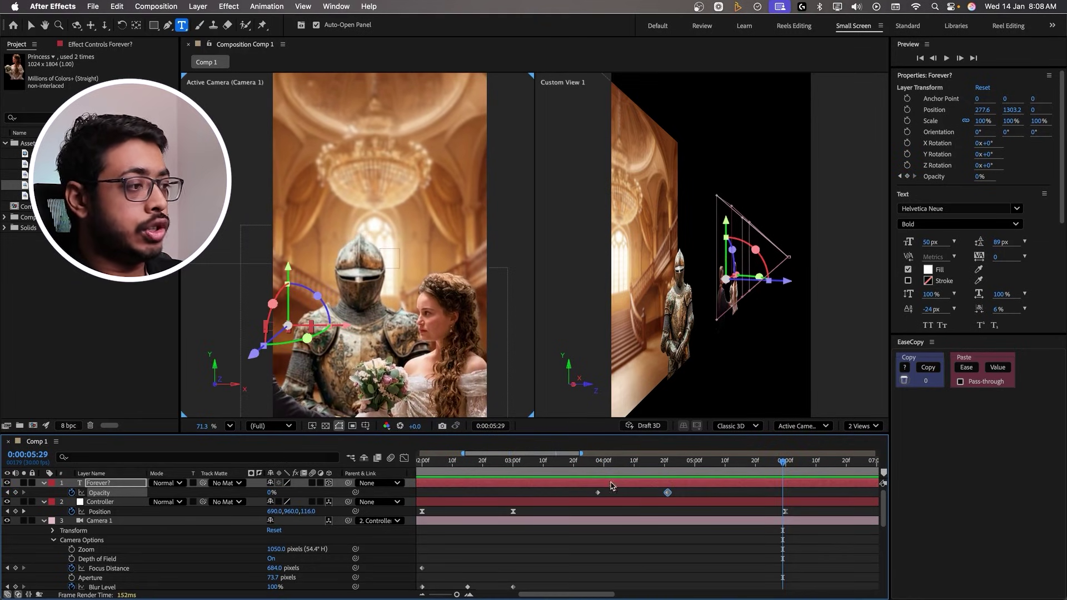
Duplicate the Forever? layer and slide the copy to start later.
key("super+d")
left_click_drag(490, 487, 514, 487)
left_click(650, 474)
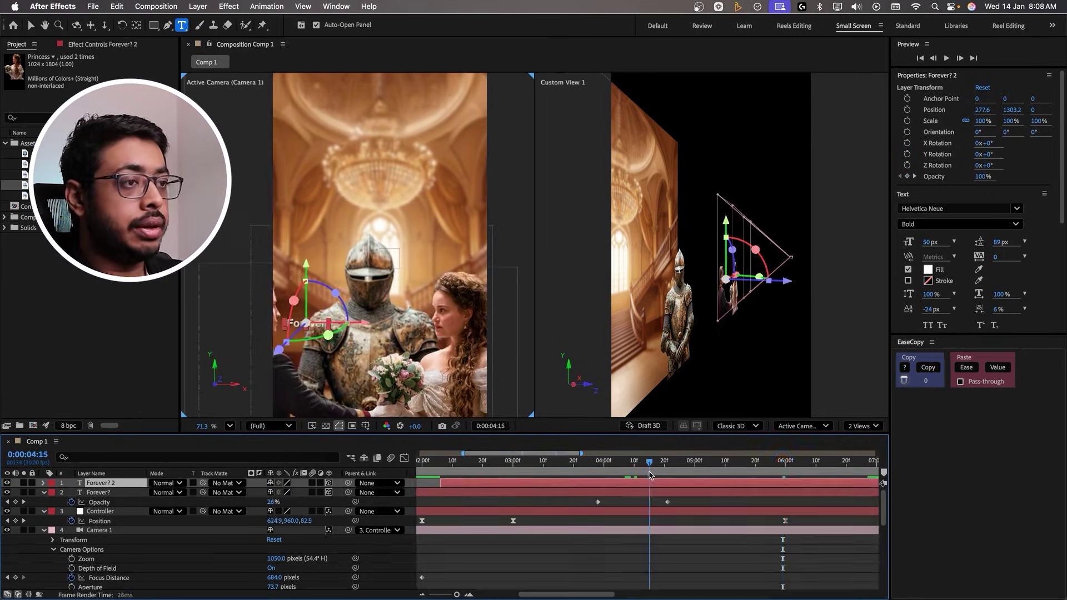
Shift the duplicate right toward the princess, change it to 'Ummm....', and preview its letter reveal.
key("v")
key("p")
left_click_drag(272, 492, 522, 489)
key("u")
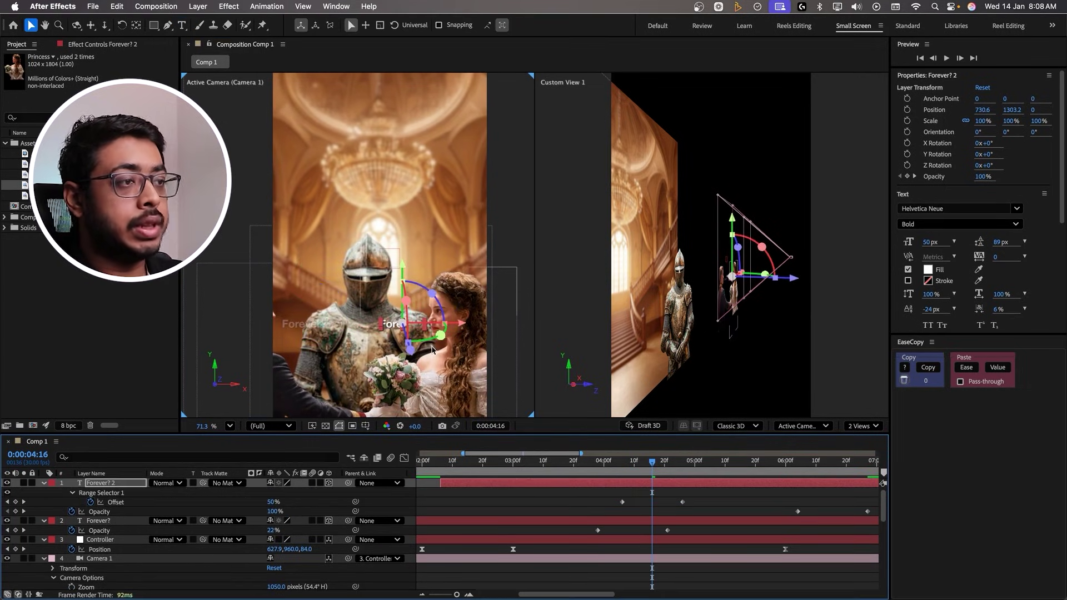
double_click(394, 334)
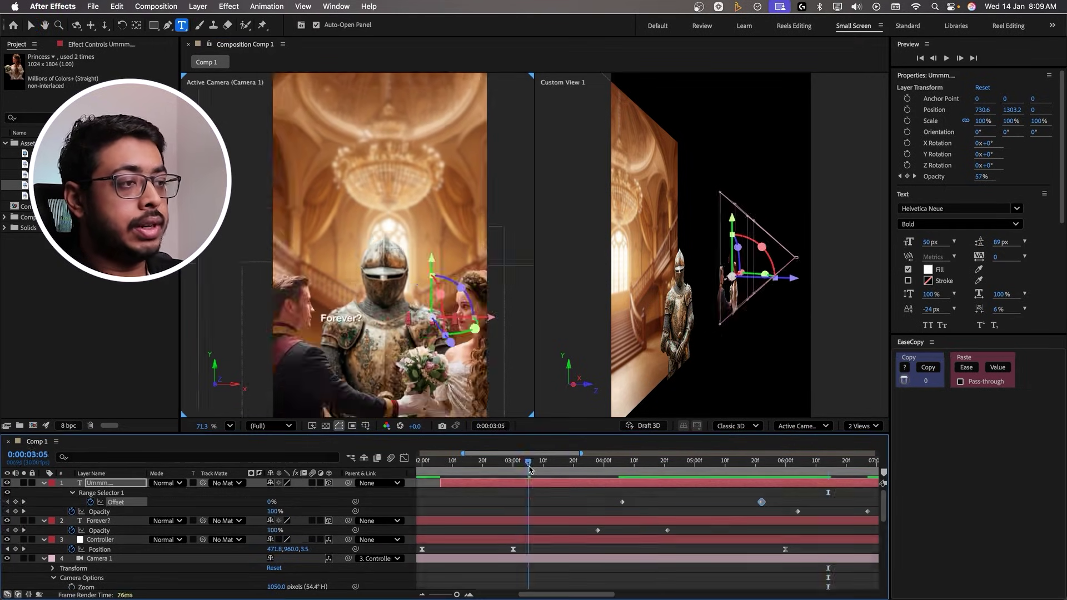
key("space")
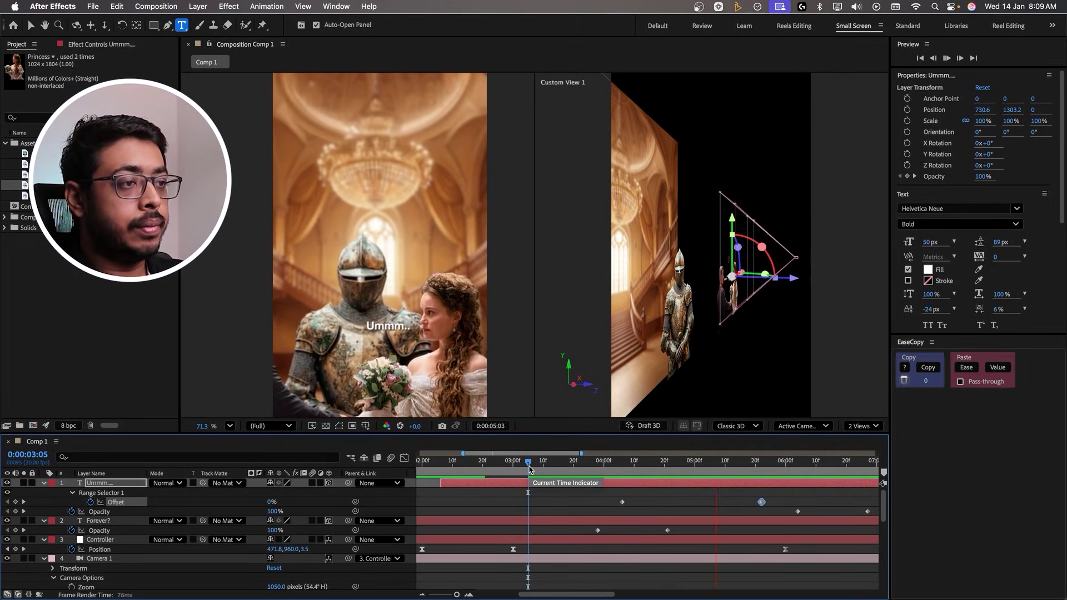
key("space")
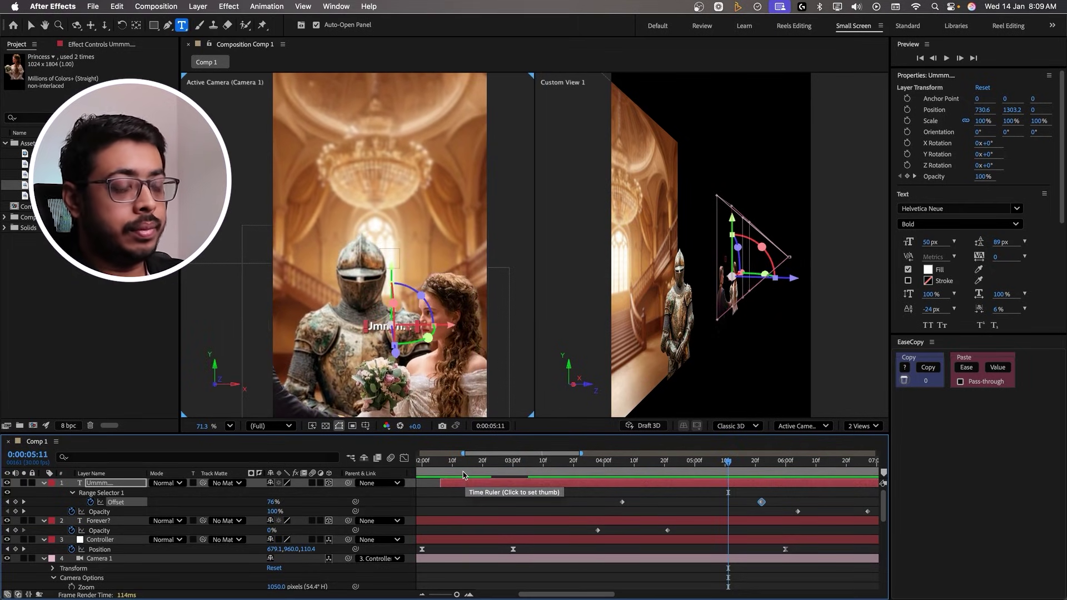
key("k")
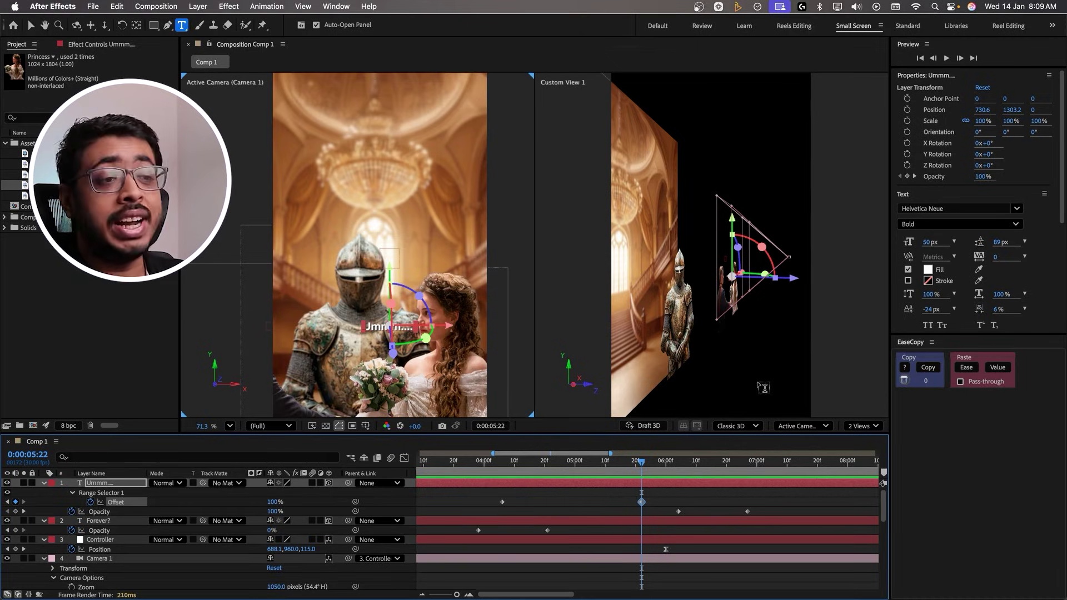
Add a Controller Position keyframe near 12s that pushes in to frame the knight.
left_click(100, 540)
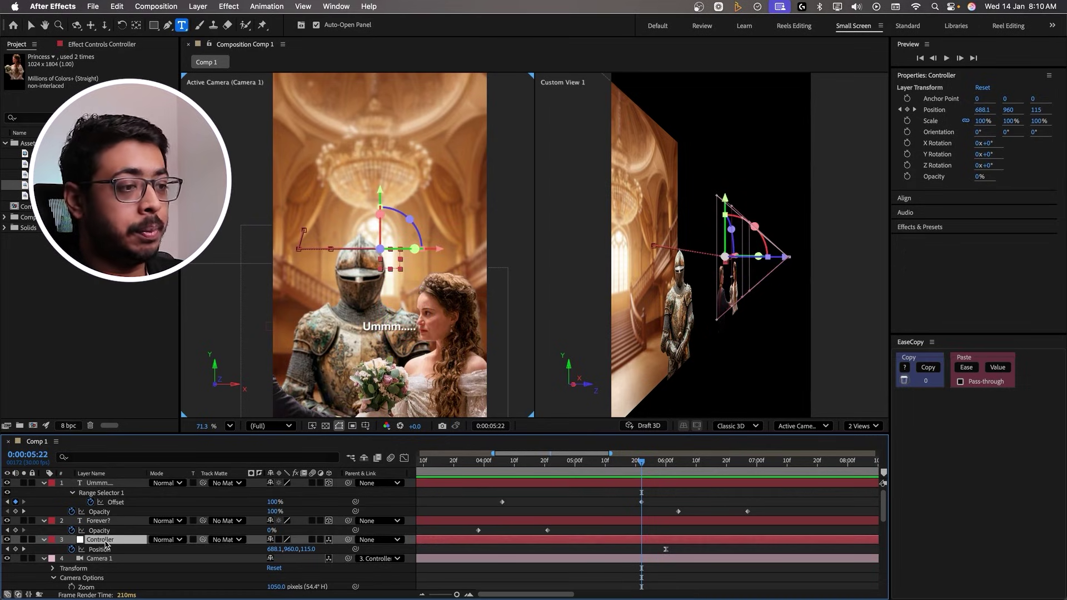
key("k")
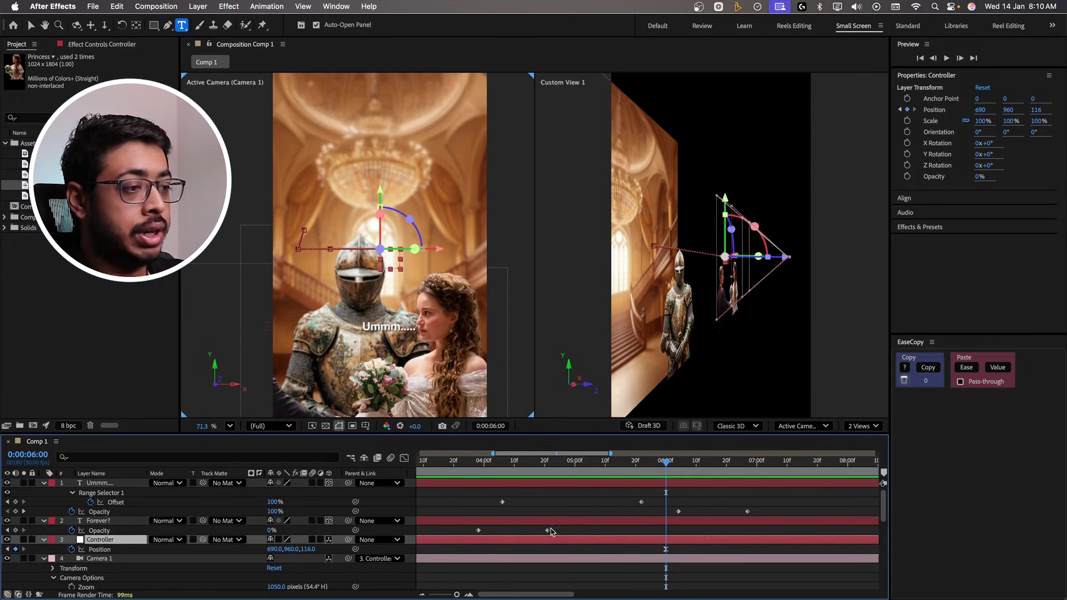
left_click(423, 595)
left_click(423, 594)
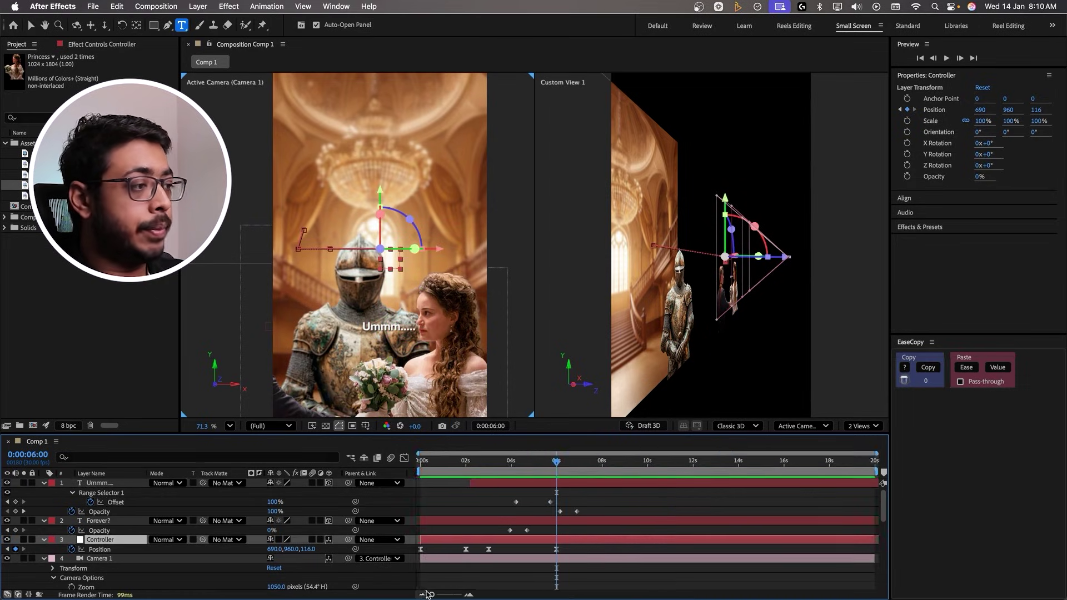
left_click(559, 463)
left_click_drag(560, 465, 694, 472)
left_click_drag(307, 549, 524, 538)
left_click_drag(274, 549, 394, 539)
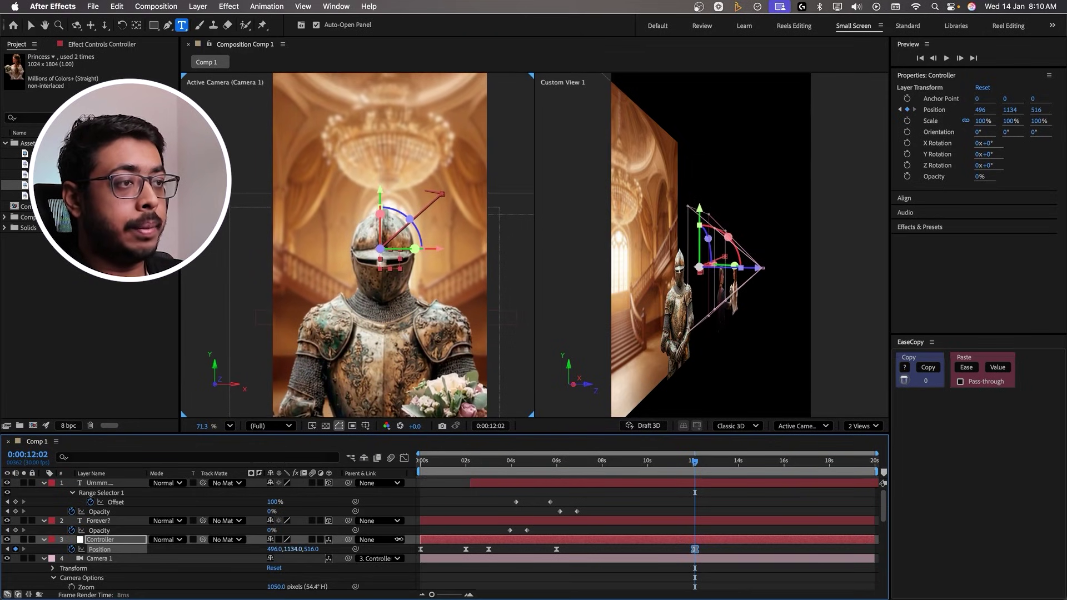
Scrub through the push-in between 6s and 12s to check the framing.
left_click(625, 461)
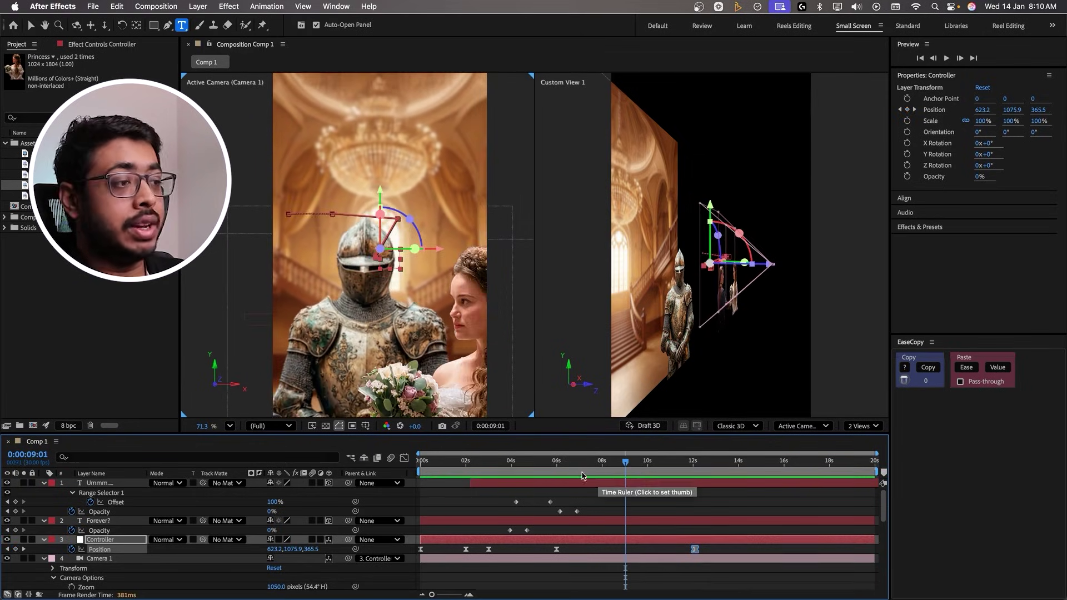
left_click_drag(552, 465, 669, 478)
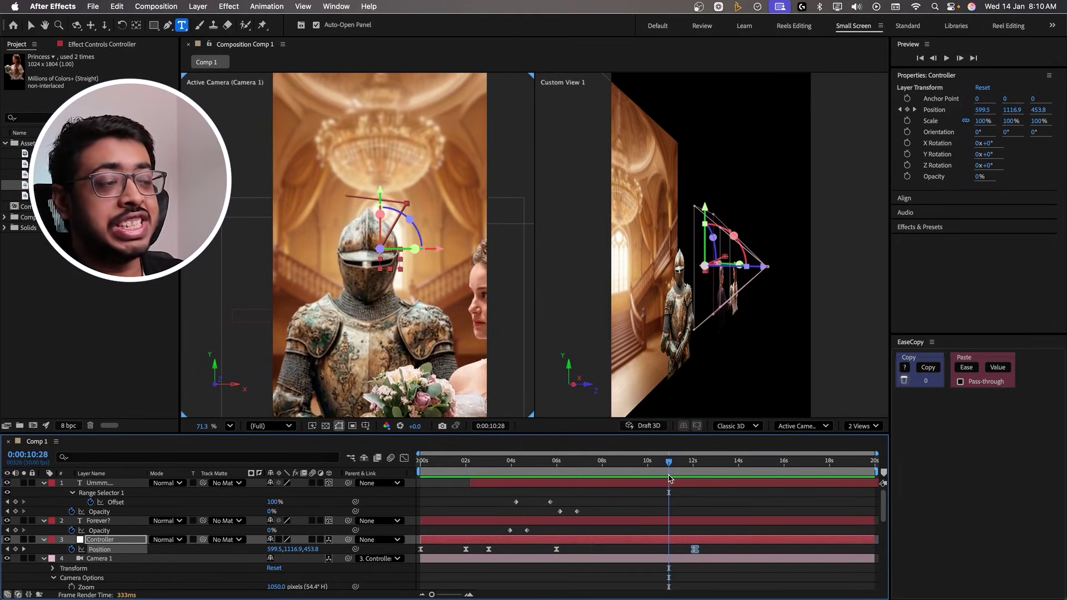
left_click(556, 466)
scroll(558, 533, "down", 2)
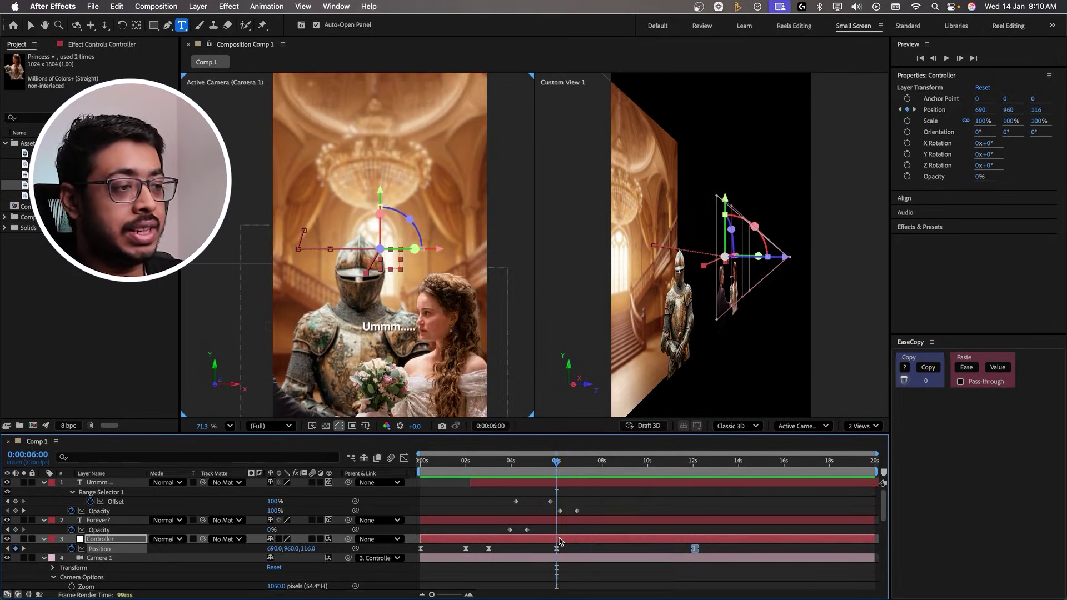
scroll(559, 539, "down", 3)
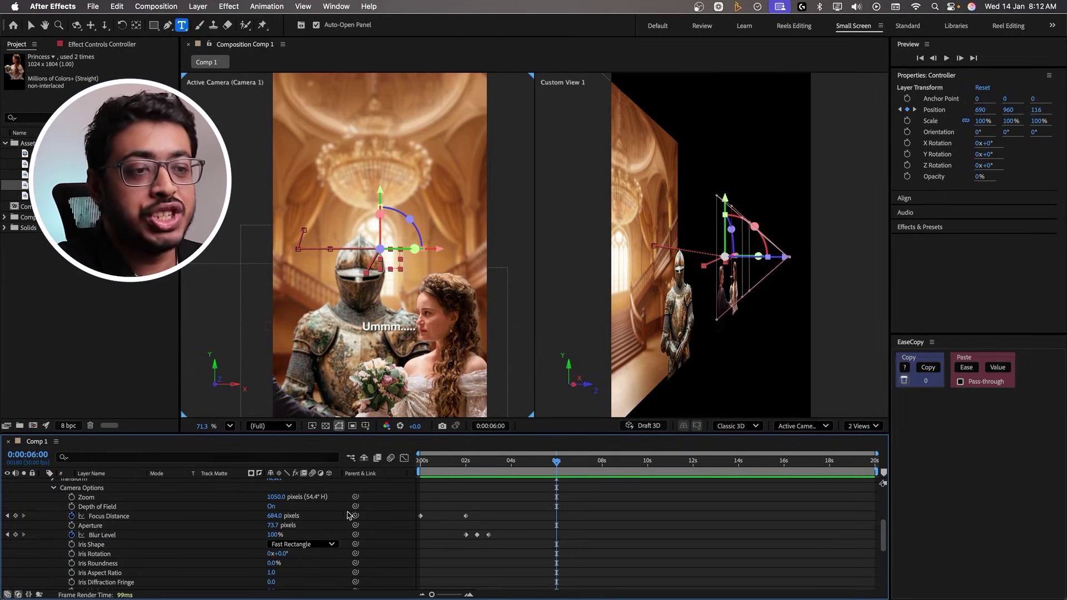
Keyframe Aperture from 73.7 px at 6s to 347.7 px at 12s, plus Focus Distance at 6s.
left_click(72, 525)
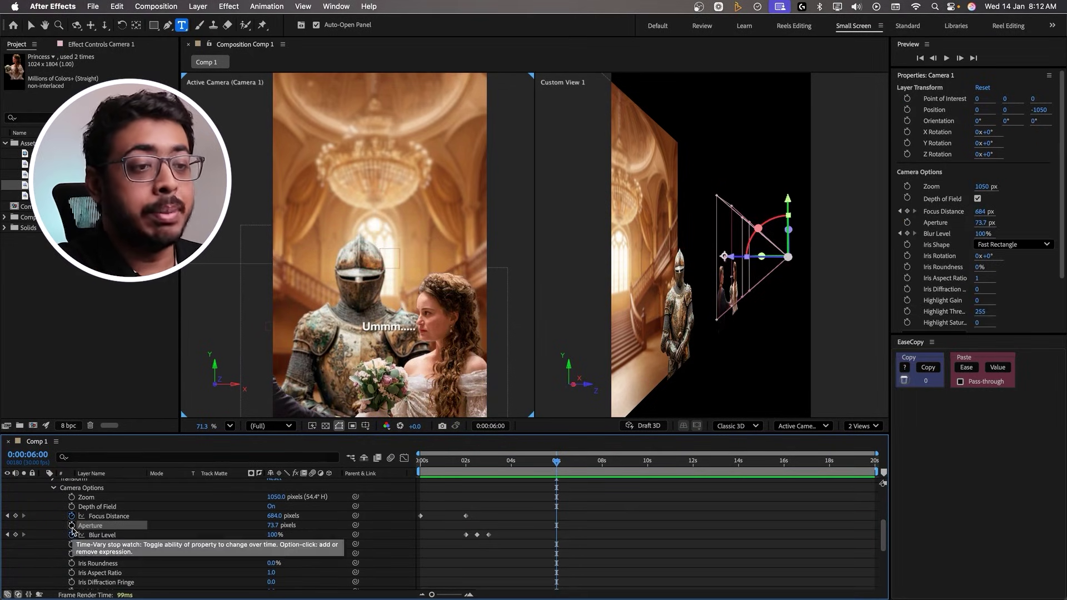
left_click_drag(556, 468, 693, 468)
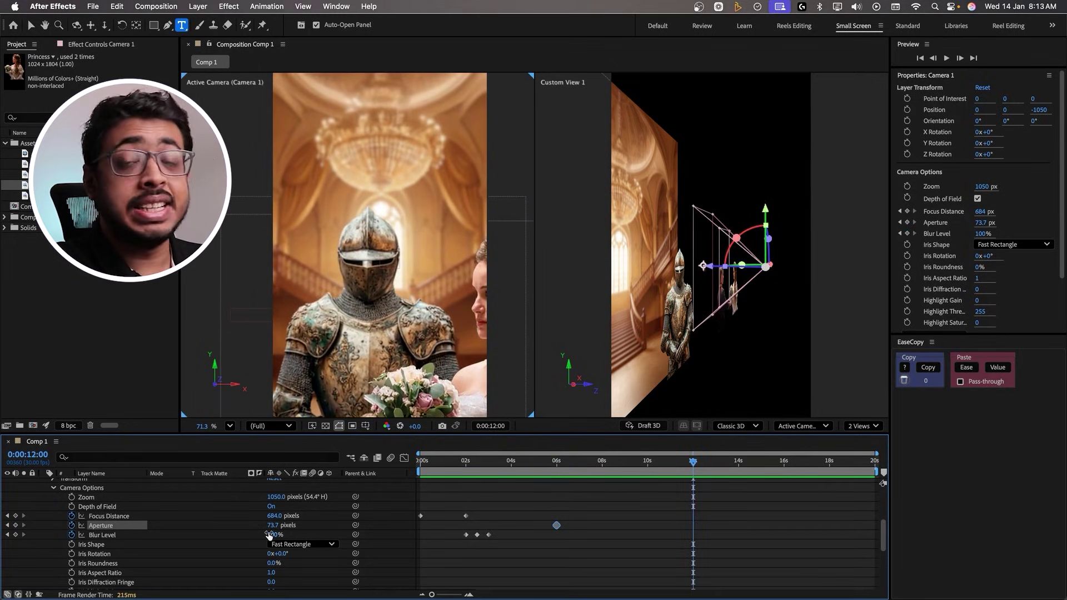
left_click_drag(272, 526, 397, 274)
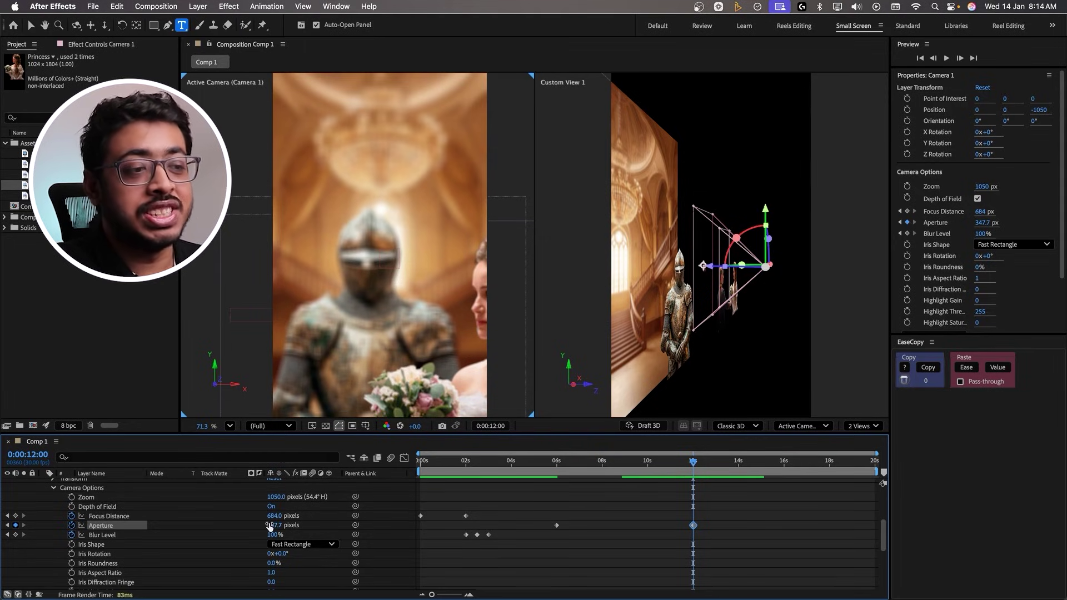
left_click(557, 467)
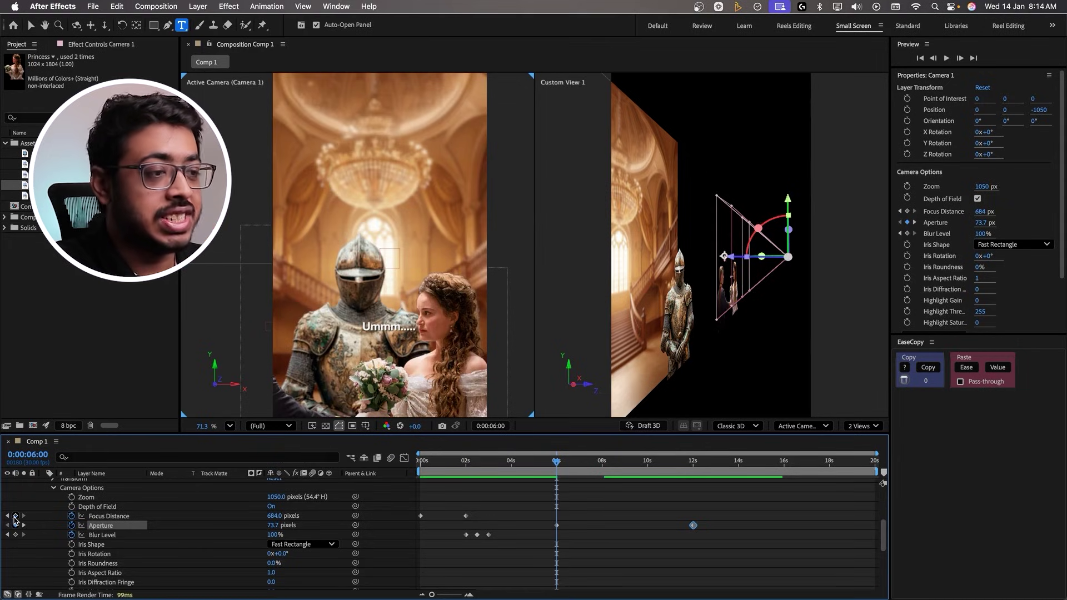
left_click(16, 516)
left_click_drag(557, 465, 693, 465)
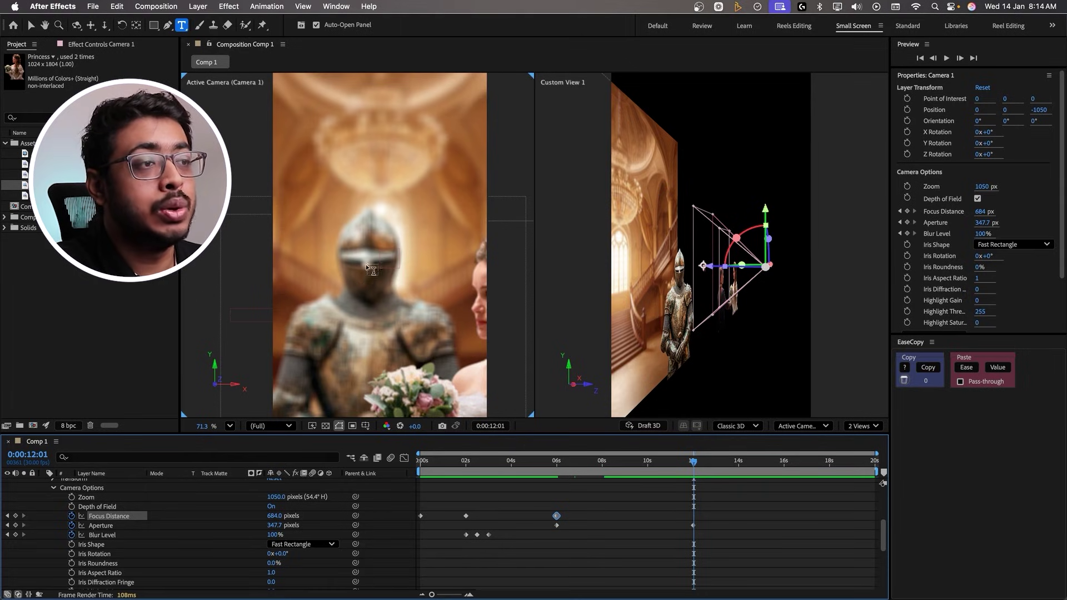
Raise Focus Distance to about 1340 px at 12s and preview the rack focus onto the knight.
left_click_drag(275, 515, 648, 525)
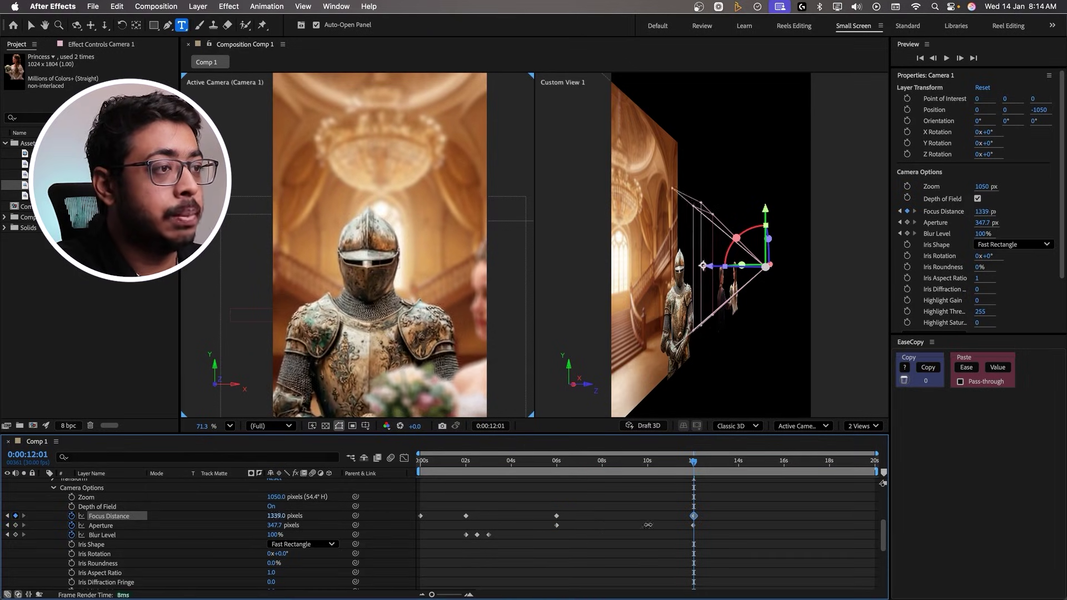
left_click_drag(558, 465, 654, 527)
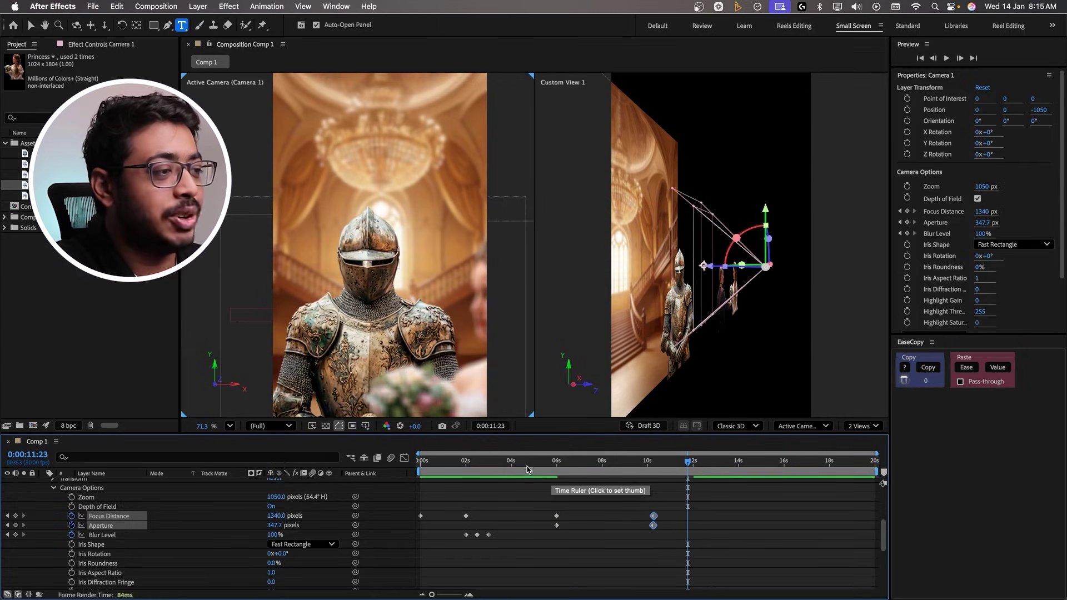
left_click(586, 467)
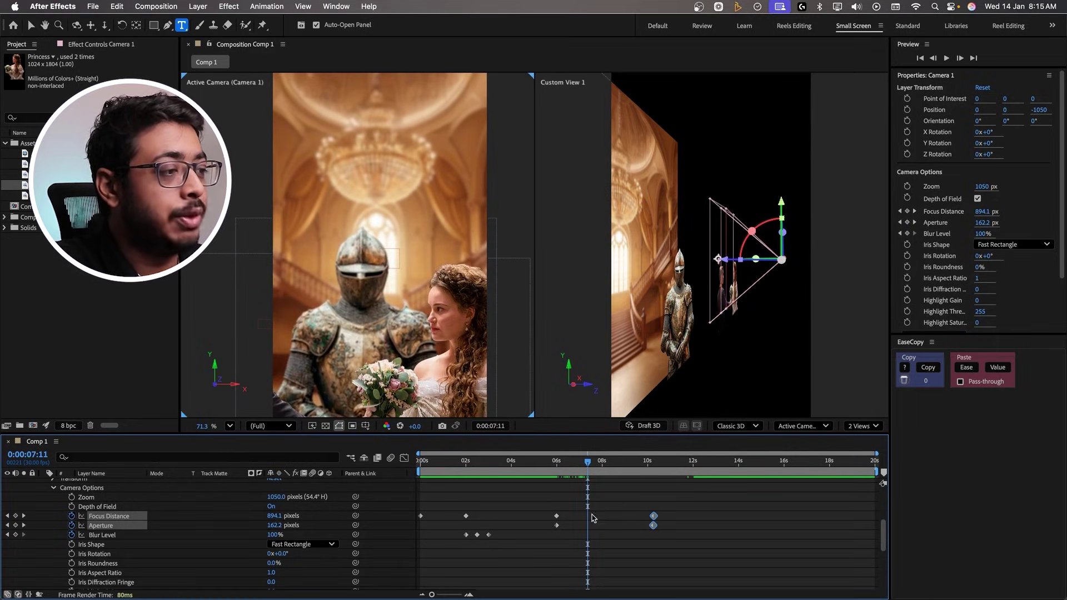
key("Page_Down")
key("Page_Down")
key("Page_Down")
key("Page_Down")
key("Page_Down")
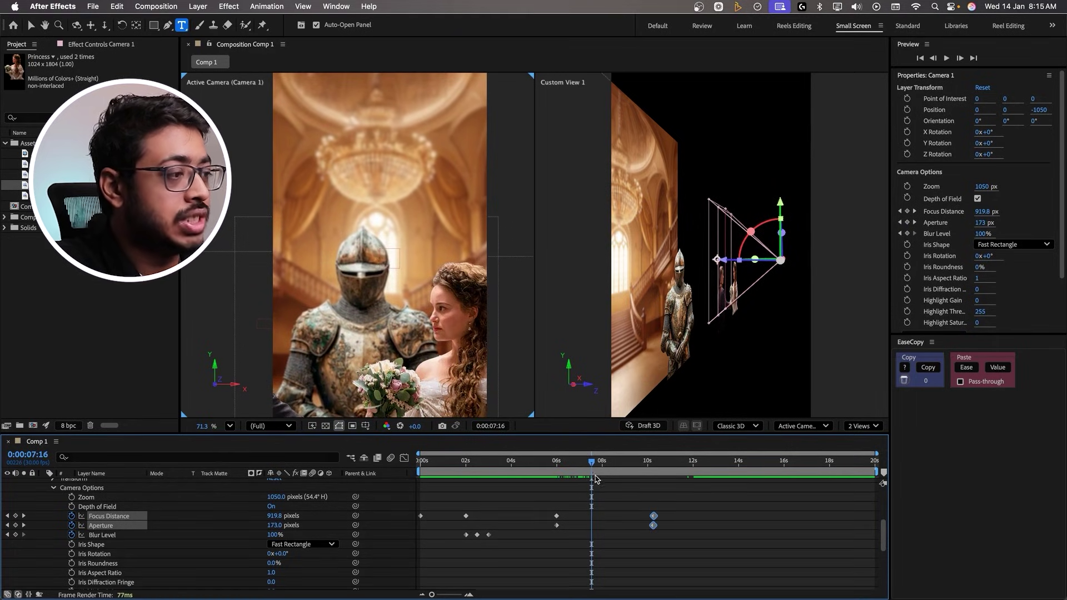
key("space")
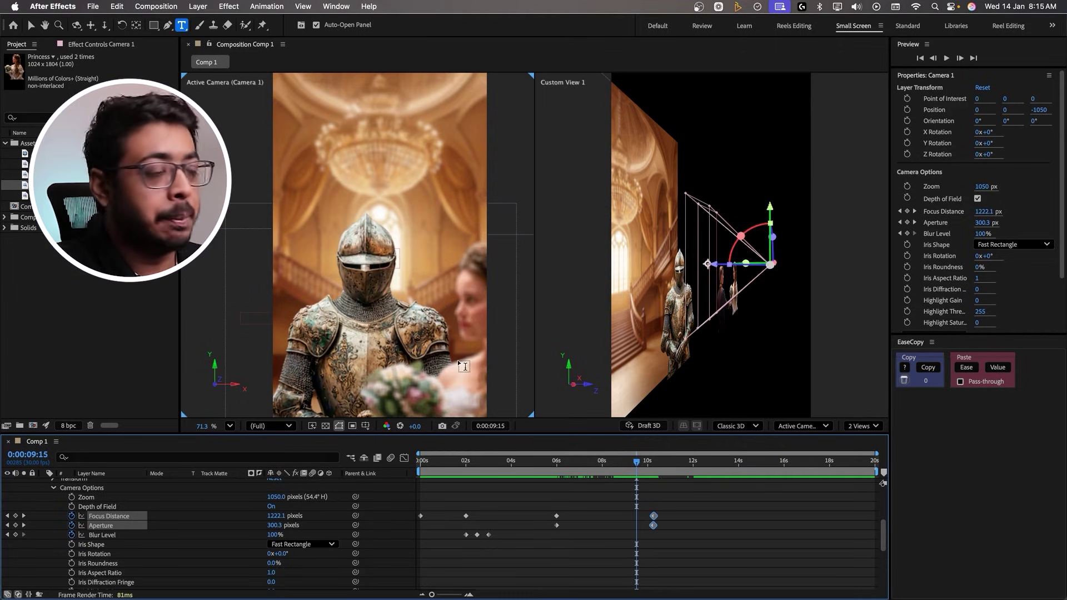
mouse_move(638, 464)
left_mouse_down()
mouse_move(467, 481)
mouse_move(639, 476)
left_mouse_up()
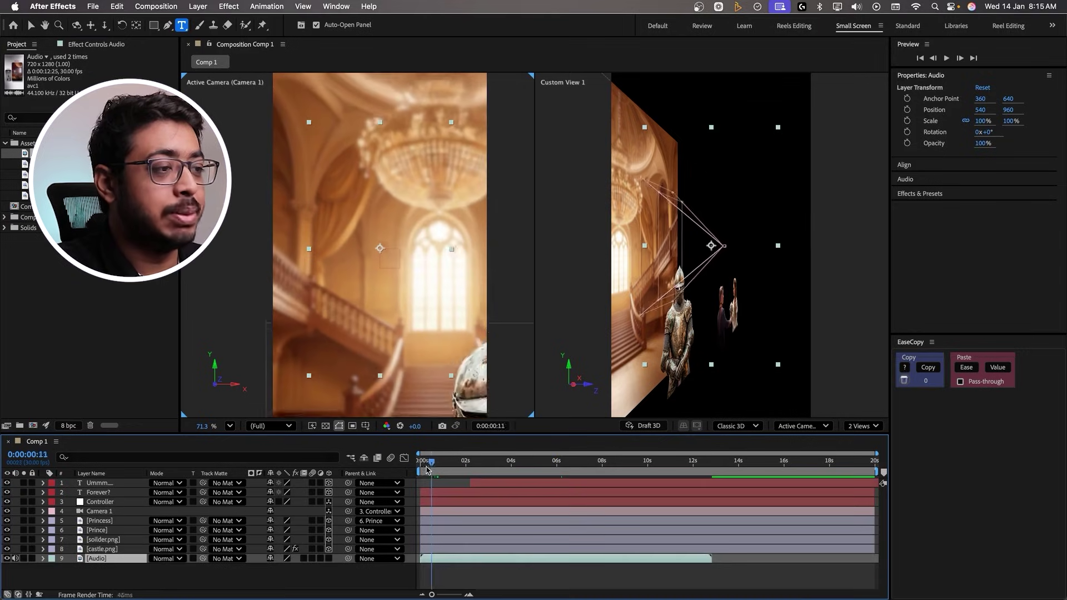
Place the Audio clip at the bottom of Comp 1 and preview the scene with sound.
left_click_drag(427, 470, 400, 470)
key("space")
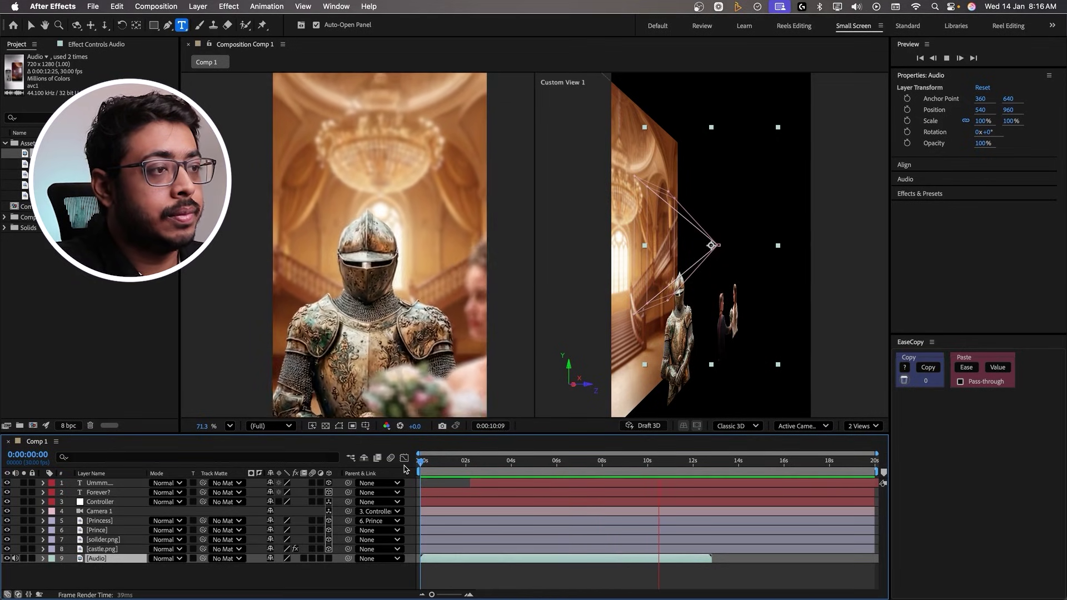
key("space")
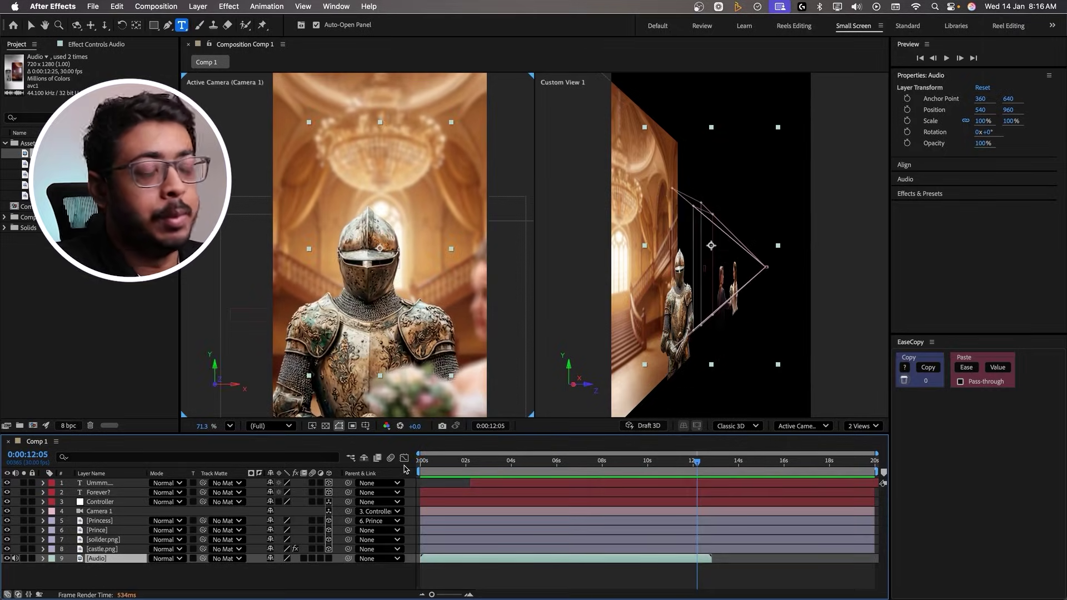